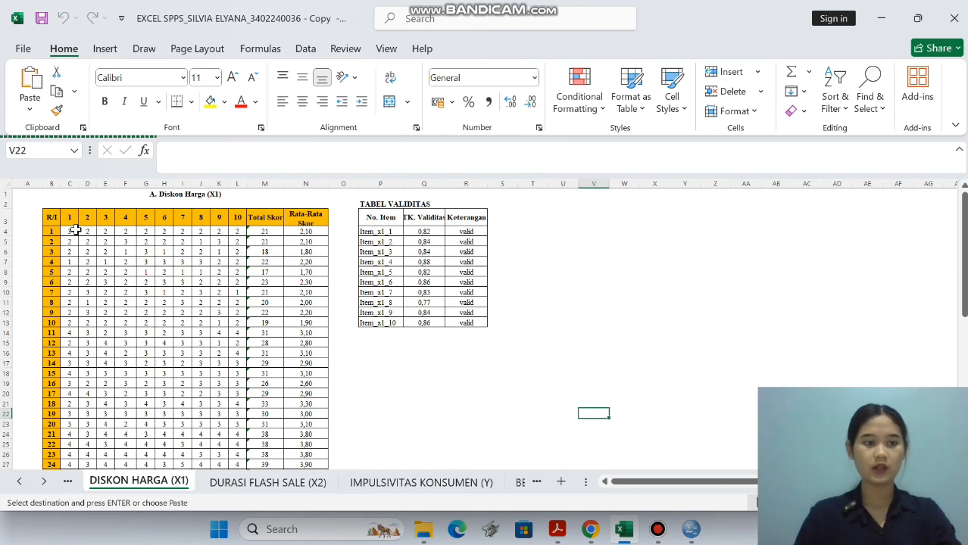
Copy the item names Item_x1_1 to Item_x1_10 from the validity table and paste them as variable names in the SPSS Data Editor.
{"action": "scroll", "coordinate": [76, 229], "scroll_direction": "down", "scroll_amount": 5}
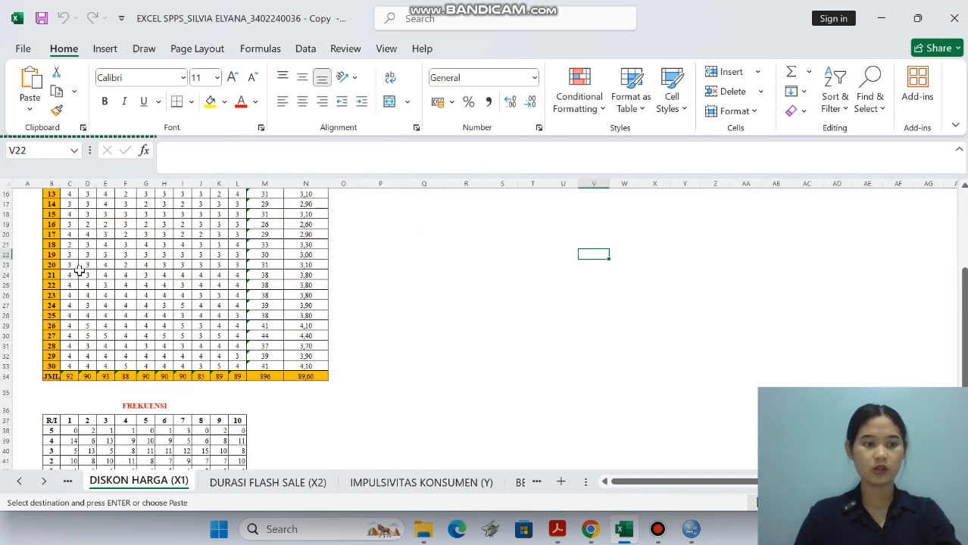
{"action": "scroll", "coordinate": [87, 339], "scroll_direction": "up", "scroll_amount": 5}
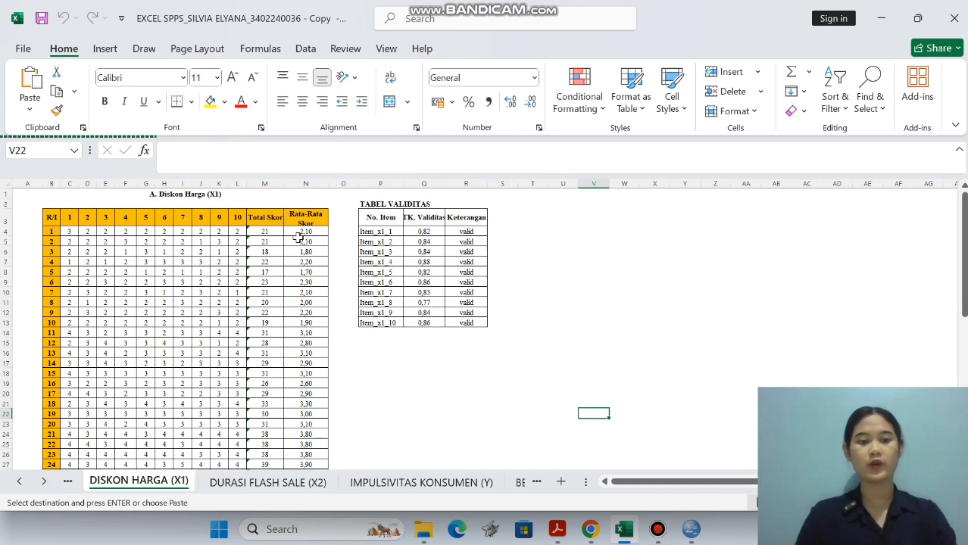
{"action": "left_click_drag", "start_coordinate": [381, 230], "coordinate": [389, 323]}
{"action": "key", "text": "ctrl+c"}
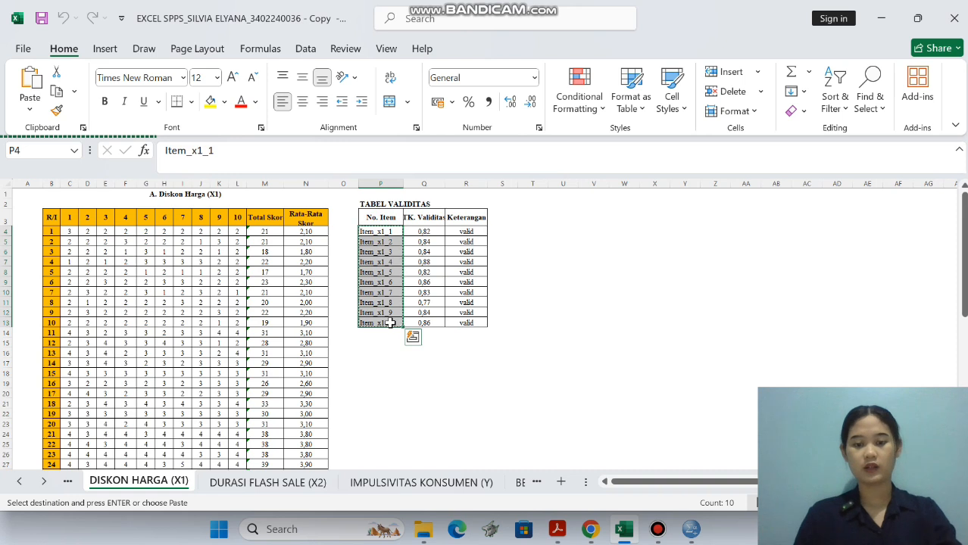
{"action": "mouse_move", "coordinate": [692, 536]}
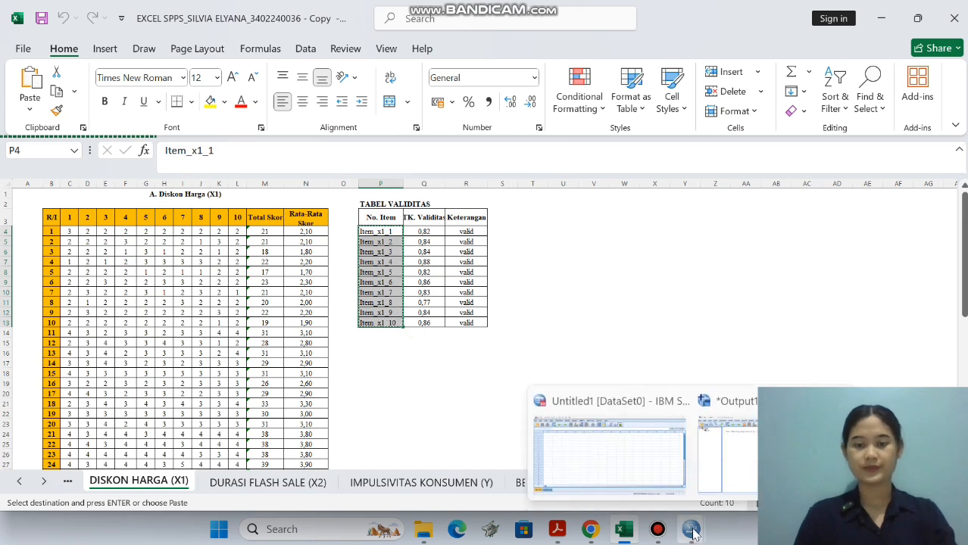
{"action": "left_click", "coordinate": [654, 462]}
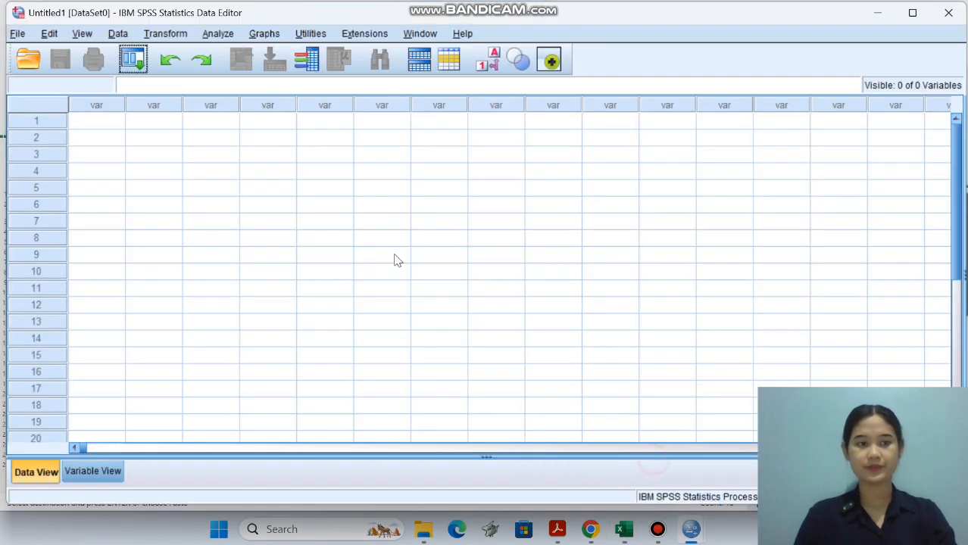
{"action": "left_click", "coordinate": [113, 472]}
{"action": "left_click", "coordinate": [117, 101]}
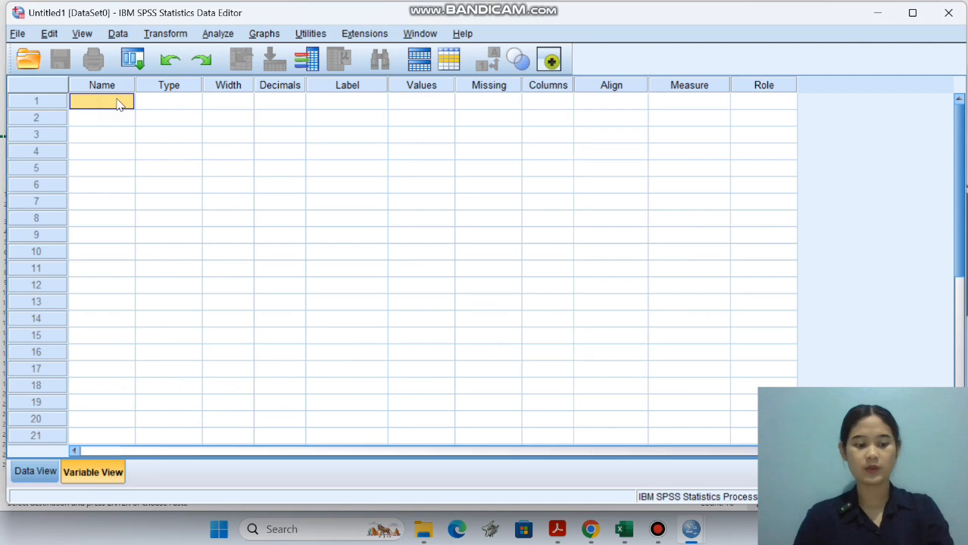
{"action": "key", "text": "ctrl+v"}
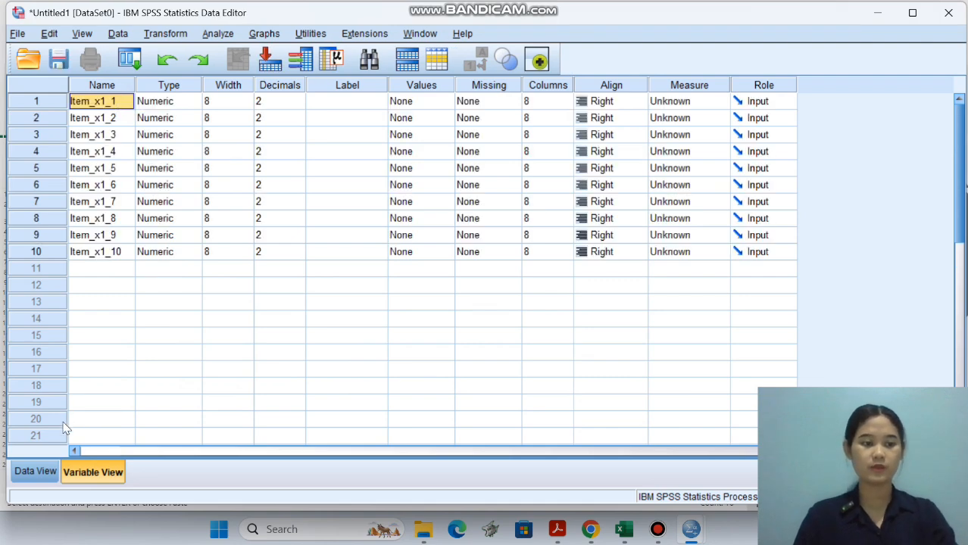
Copy the item scores of all 30 respondents from the Excel sheet DISKON HARGA (X1) into the SPSS data grid, starting at case 1 of Item_x1_1.
{"action": "left_click", "coordinate": [28, 472]}
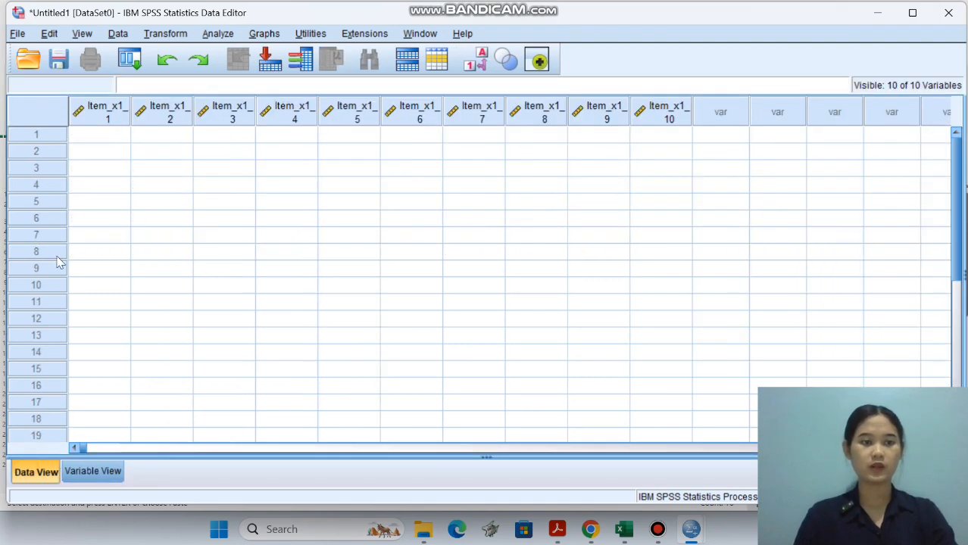
{"action": "left_click", "coordinate": [87, 137]}
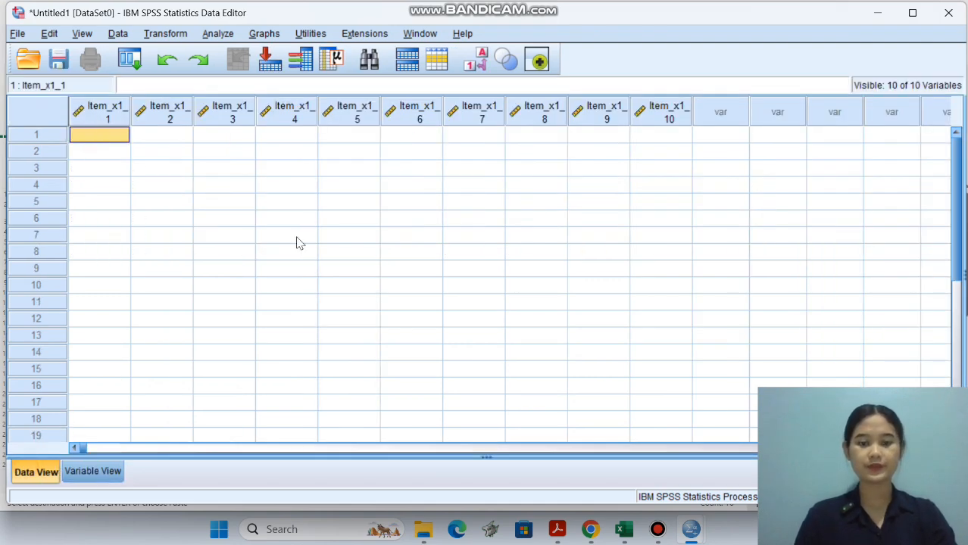
{"action": "left_click", "coordinate": [628, 533]}
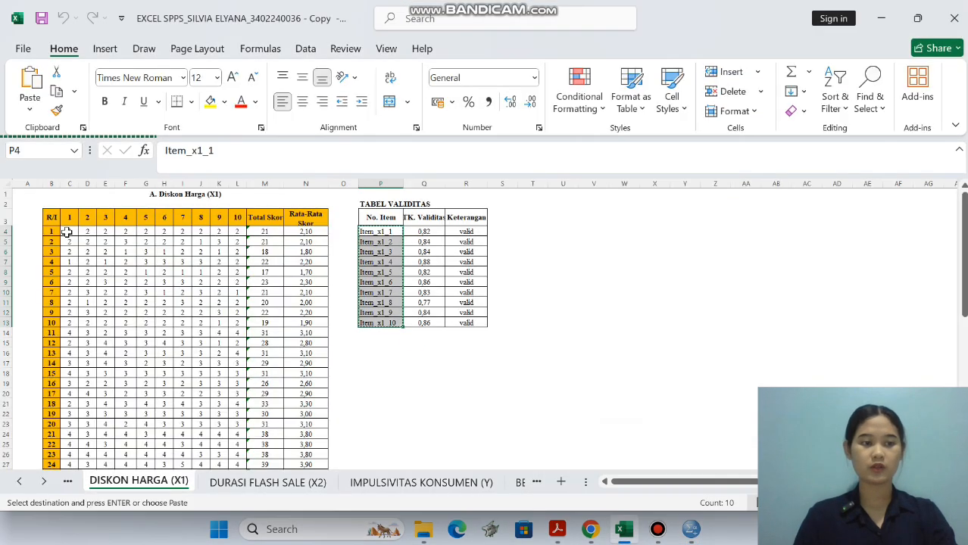
{"action": "left_click_drag", "start_coordinate": [66, 232], "coordinate": [236, 447]}
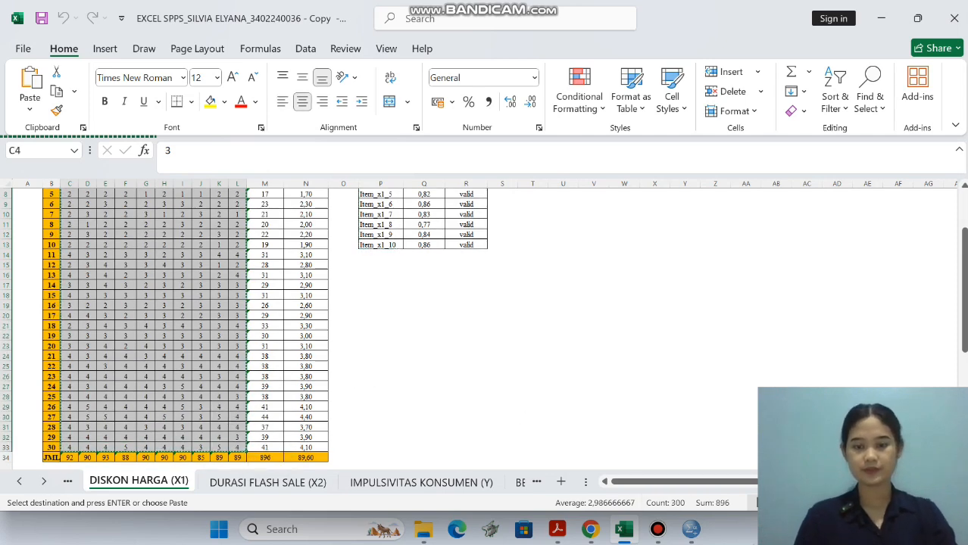
{"action": "mouse_move", "coordinate": [691, 529]}
{"action": "left_click", "coordinate": [640, 448]}
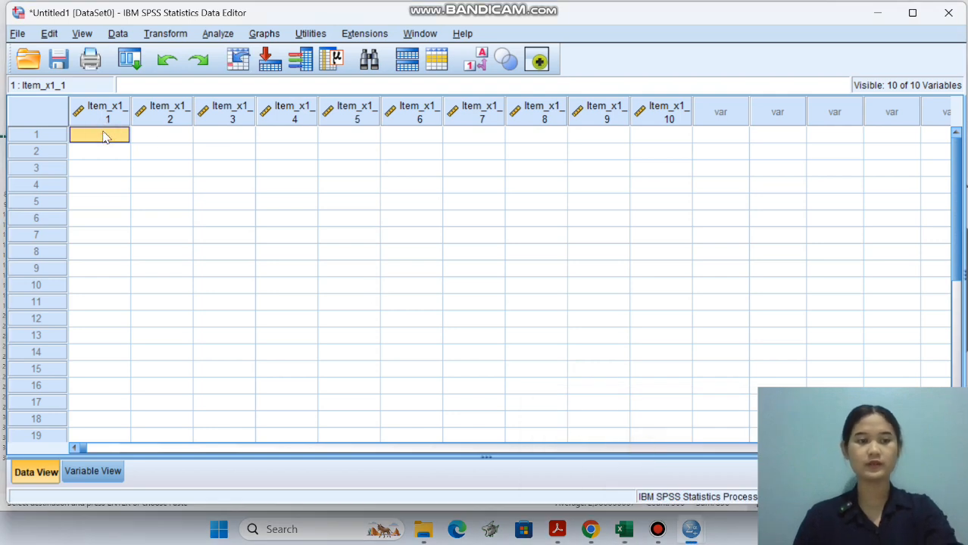
{"action": "key", "text": "ctrl+v"}
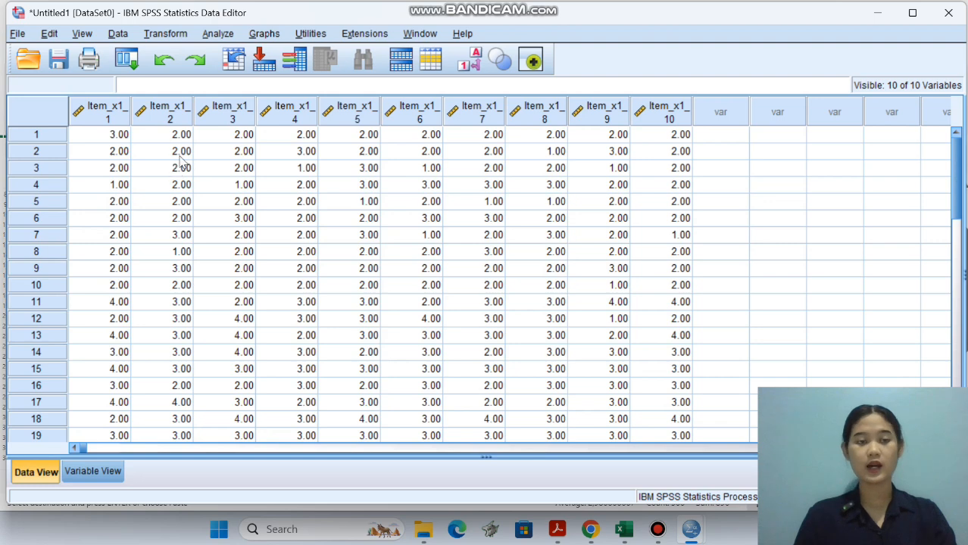
Set up a Frequencies analysis with all ten variables, Item_x1_1 to Item_x1_10.
{"action": "left_click", "coordinate": [217, 34]}
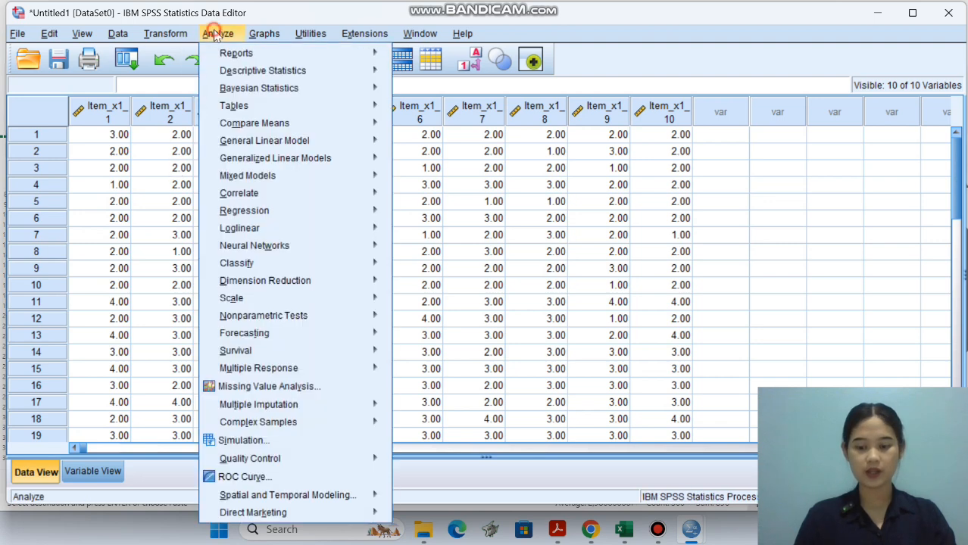
{"action": "mouse_move", "coordinate": [261, 70]}
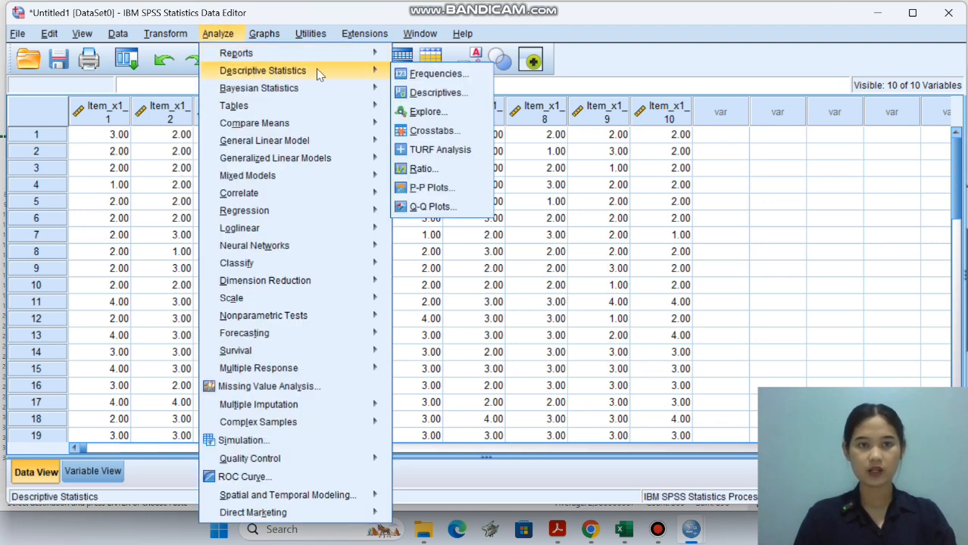
{"action": "left_click", "coordinate": [424, 73]}
{"action": "key", "text": "ctrl+a"}
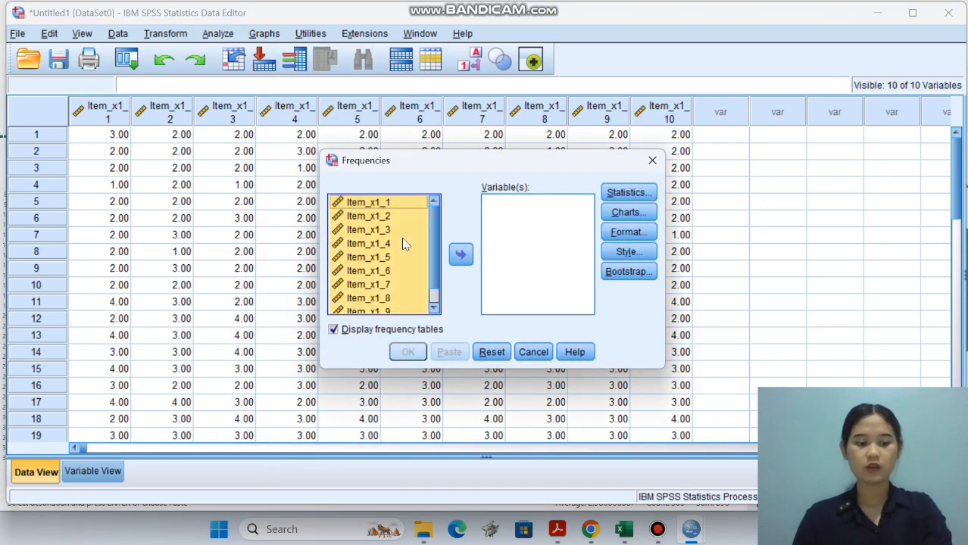
{"action": "left_click", "coordinate": [460, 255]}
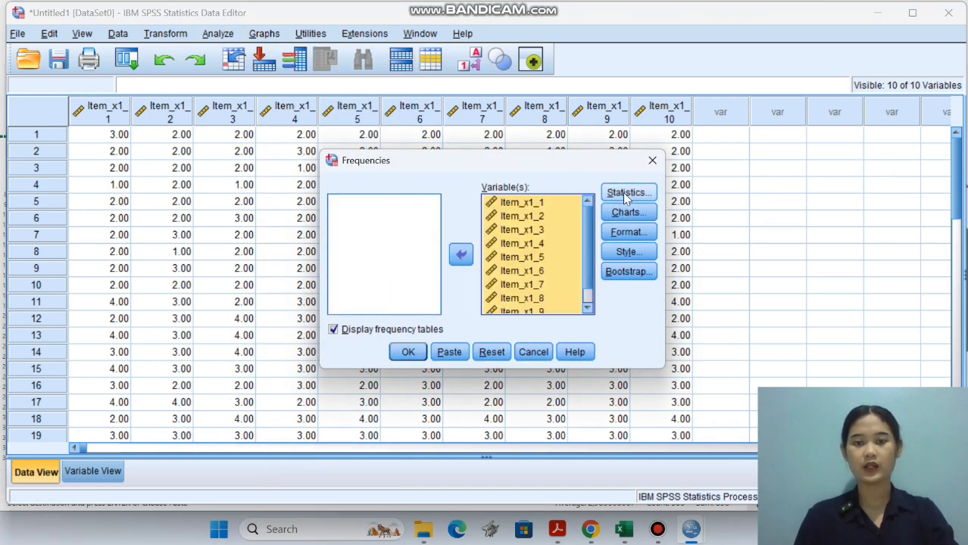
Include mean, median, mode, minimum and maximum in the Frequencies statistics and run the analysis.
{"action": "left_click", "coordinate": [627, 193]}
{"action": "left_click", "coordinate": [534, 164]}
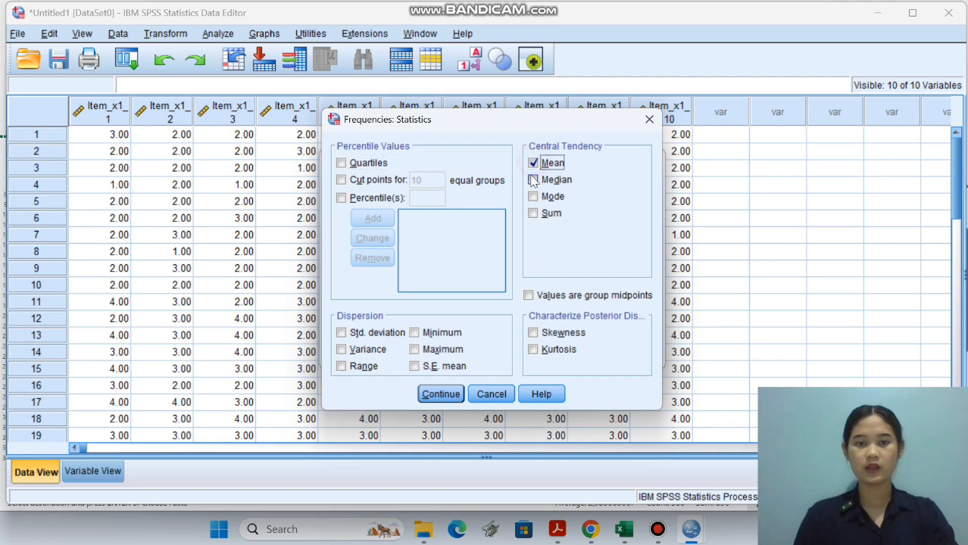
{"action": "left_click", "coordinate": [533, 180]}
{"action": "left_click", "coordinate": [533, 197]}
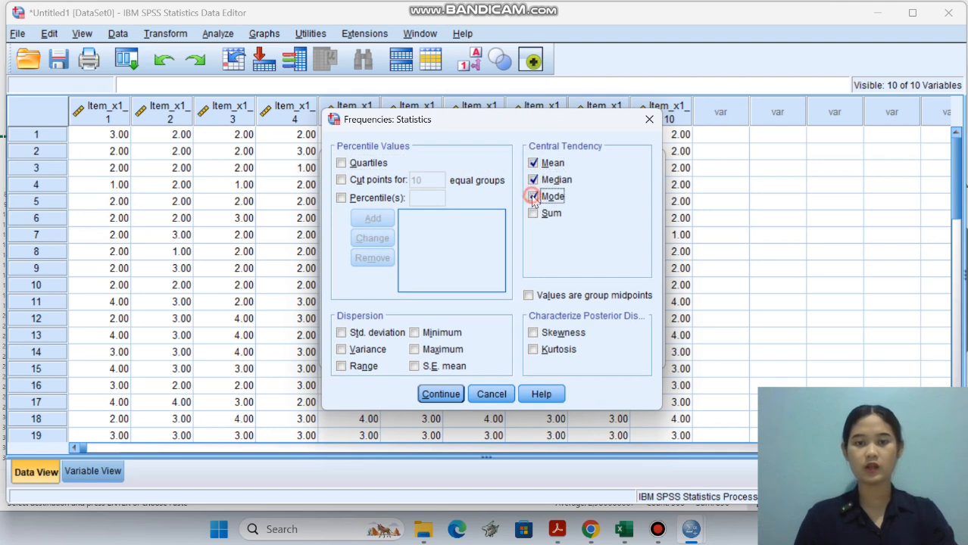
{"action": "left_click", "coordinate": [414, 332]}
{"action": "left_click", "coordinate": [415, 349]}
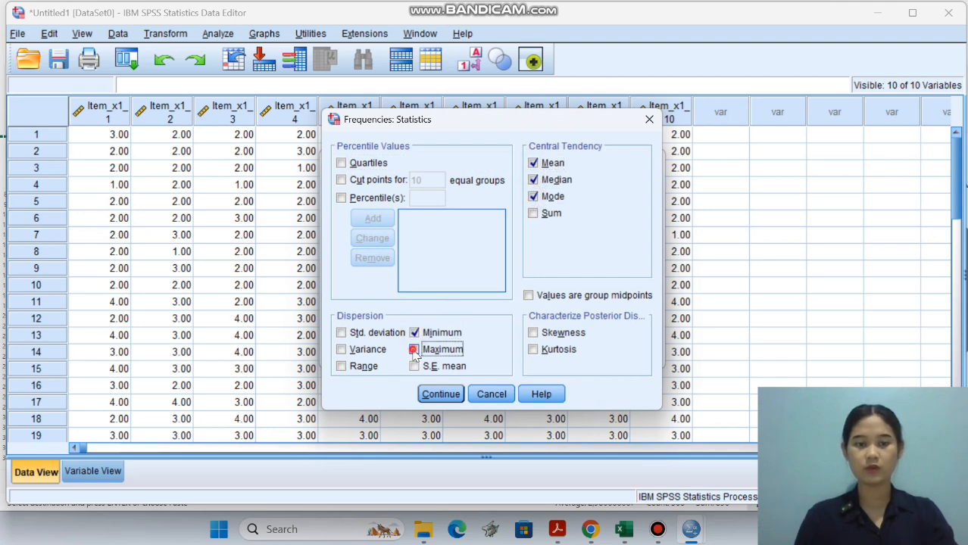
{"action": "left_click", "coordinate": [440, 395]}
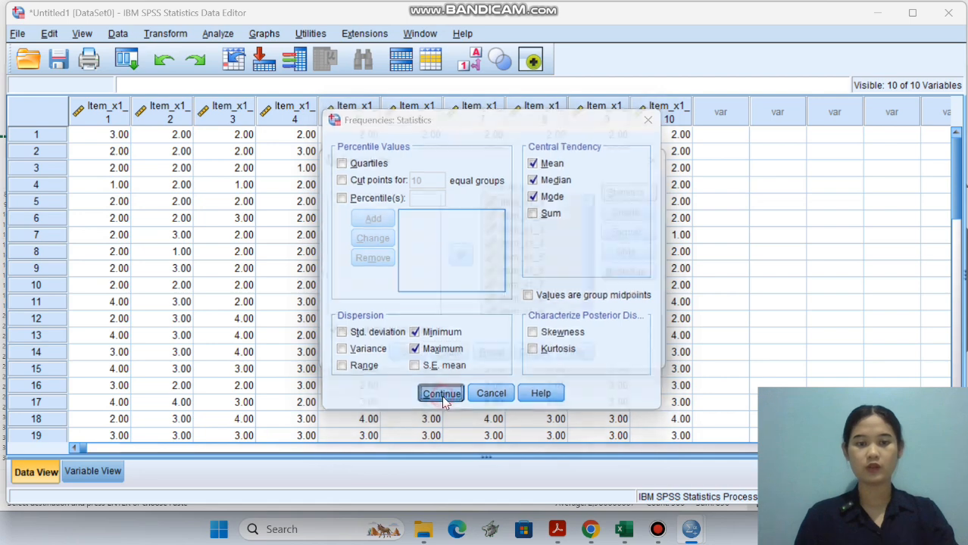
{"action": "left_click", "coordinate": [409, 352]}
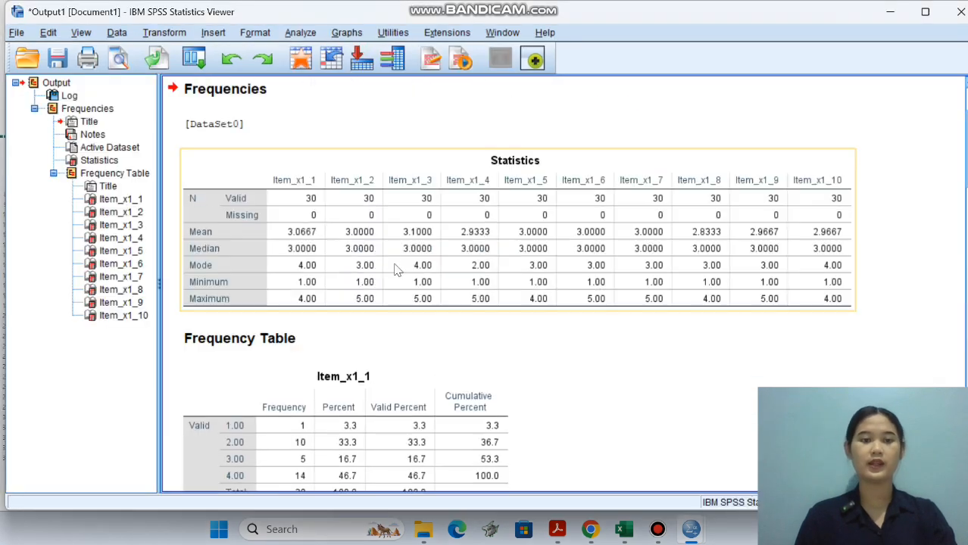
{"action": "scroll", "coordinate": [383, 177], "scroll_direction": "up", "scroll_amount": 1}
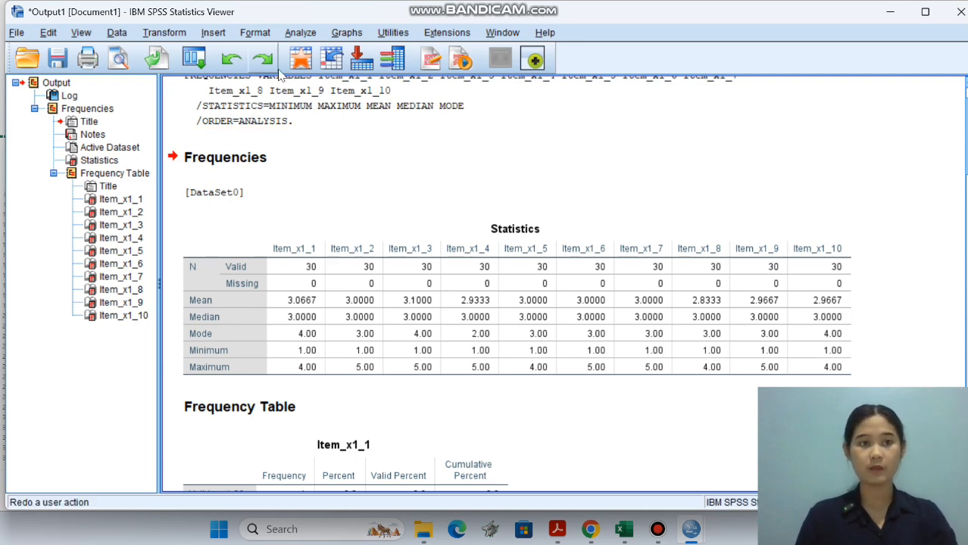
Set up a Reliability Analysis with all ten variables, Item_x1_1 to Item_x1_10, as its items.
{"action": "left_click", "coordinate": [300, 35]}
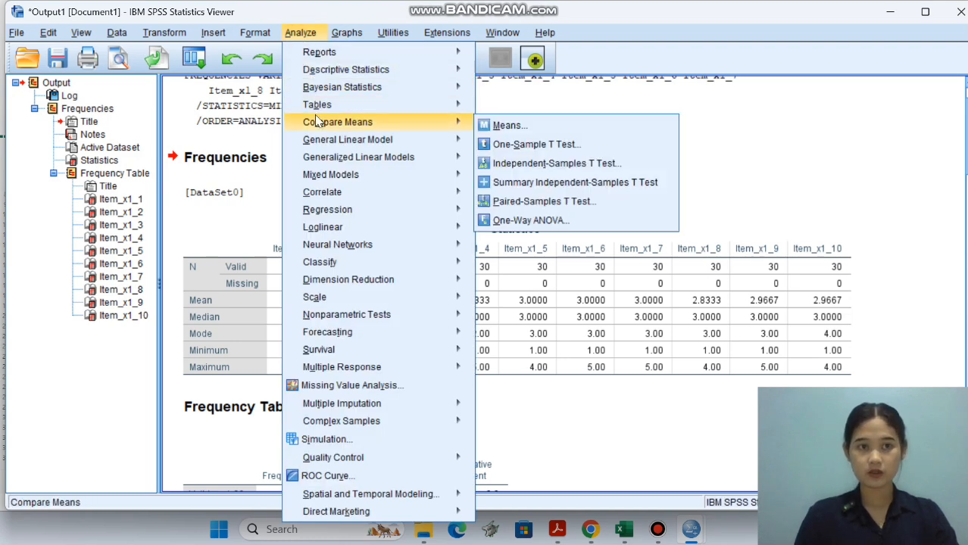
{"action": "mouse_move", "coordinate": [338, 299]}
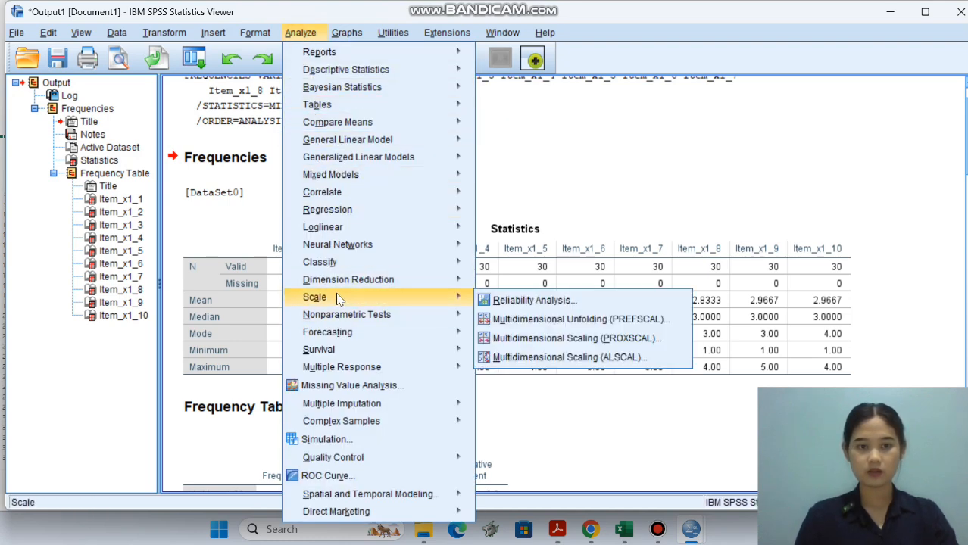
{"action": "left_click", "coordinate": [504, 301]}
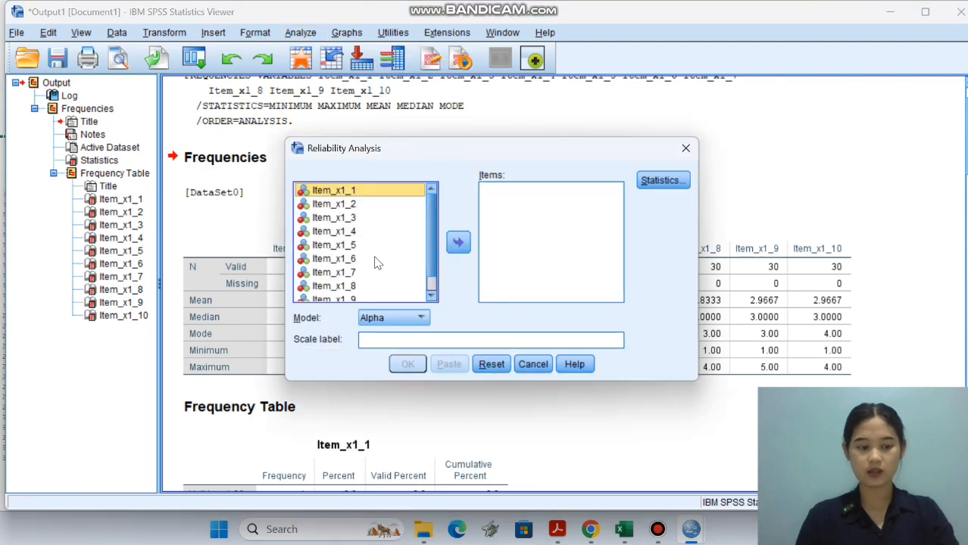
{"action": "key", "text": "ctrl+a"}
{"action": "left_click", "coordinate": [457, 242]}
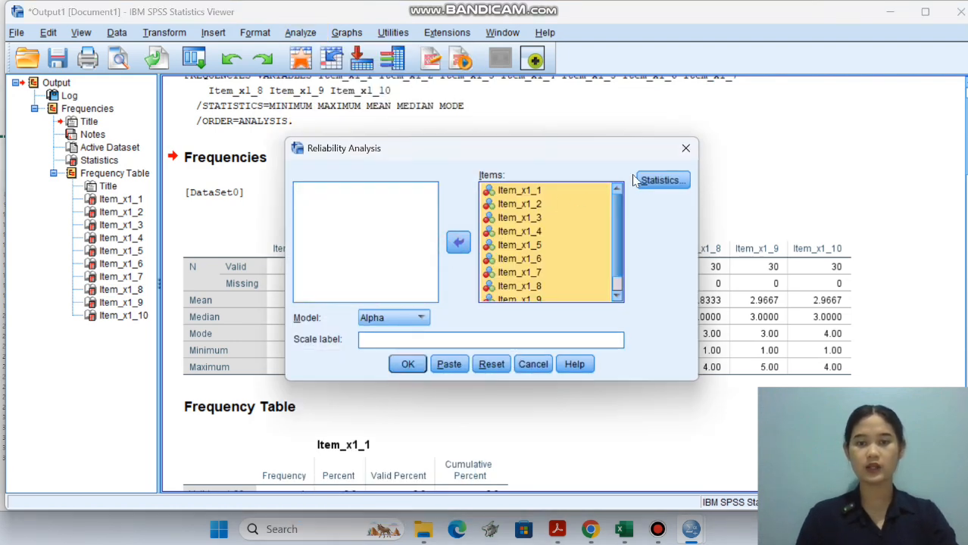
Add inter-item correlations to the reliability statistics, run the analysis and look through its output.
{"action": "left_click", "coordinate": [653, 180]}
{"action": "left_click", "coordinate": [521, 158]}
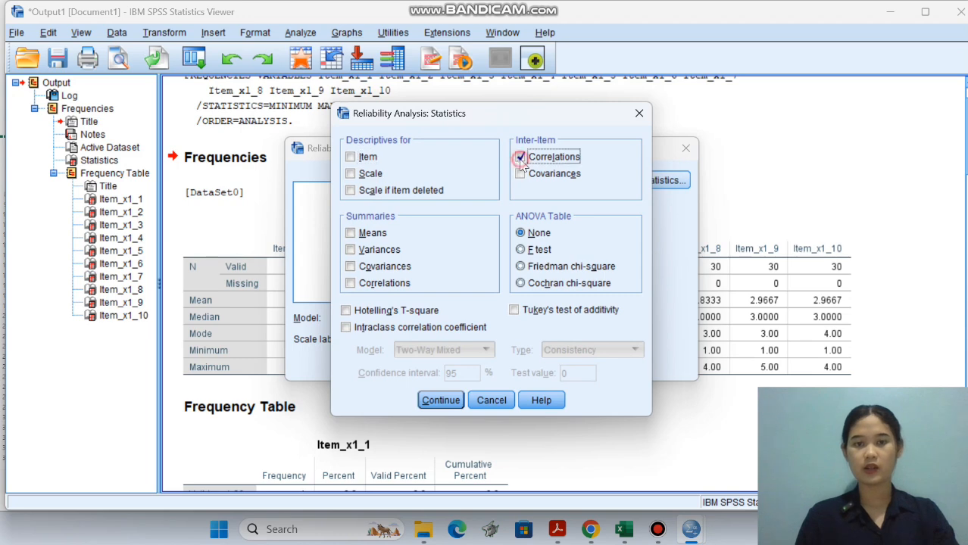
{"action": "left_click", "coordinate": [441, 400]}
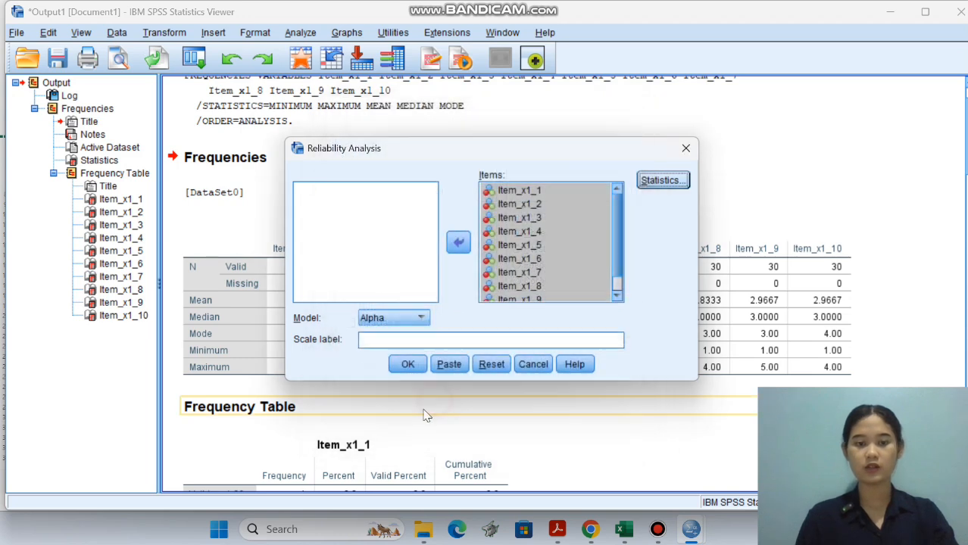
{"action": "left_click", "coordinate": [410, 367]}
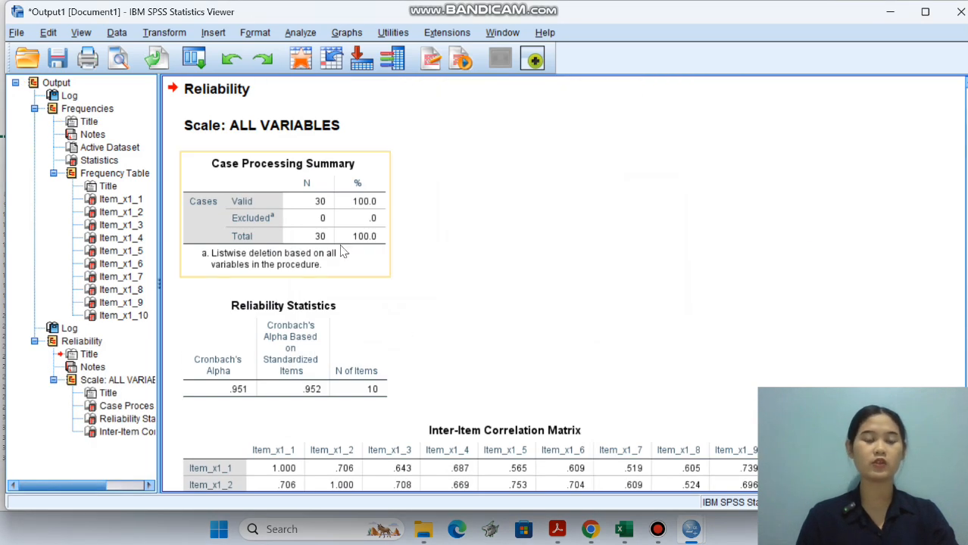
{"action": "scroll", "coordinate": [259, 136], "scroll_direction": "down", "scroll_amount": 5}
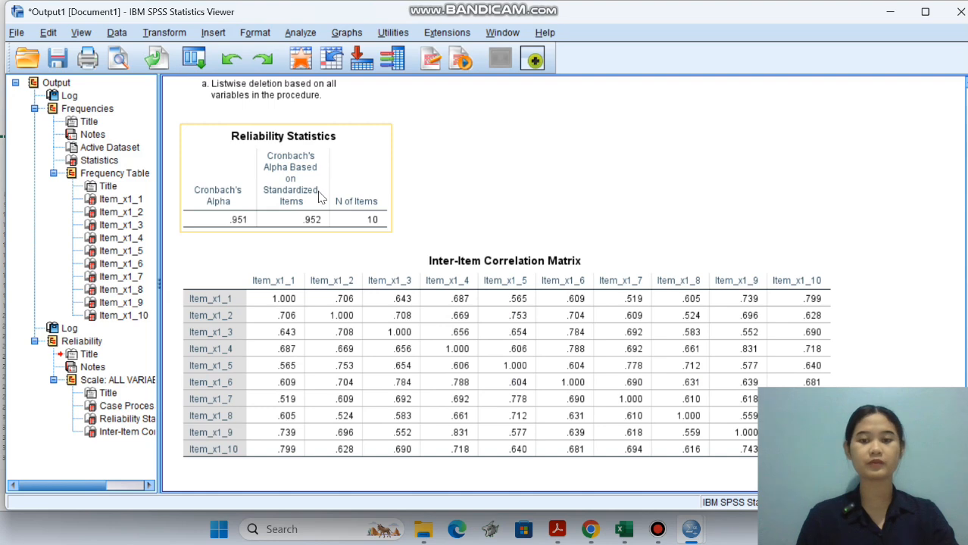
{"action": "scroll", "coordinate": [318, 197], "scroll_direction": "up", "scroll_amount": 6}
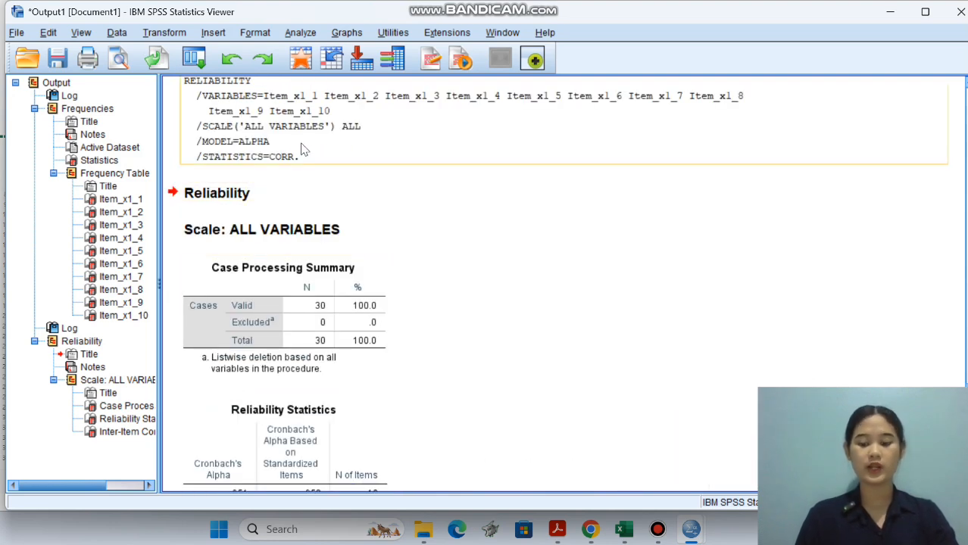
Create a new empty dataset and show its variable definitions.
{"action": "left_click", "coordinate": [16, 32]}
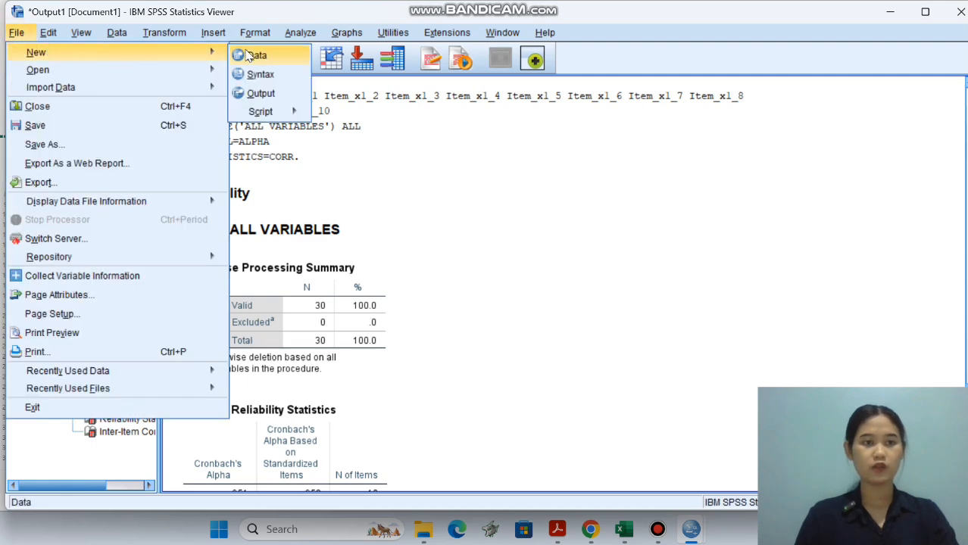
{"action": "left_click", "coordinate": [257, 61]}
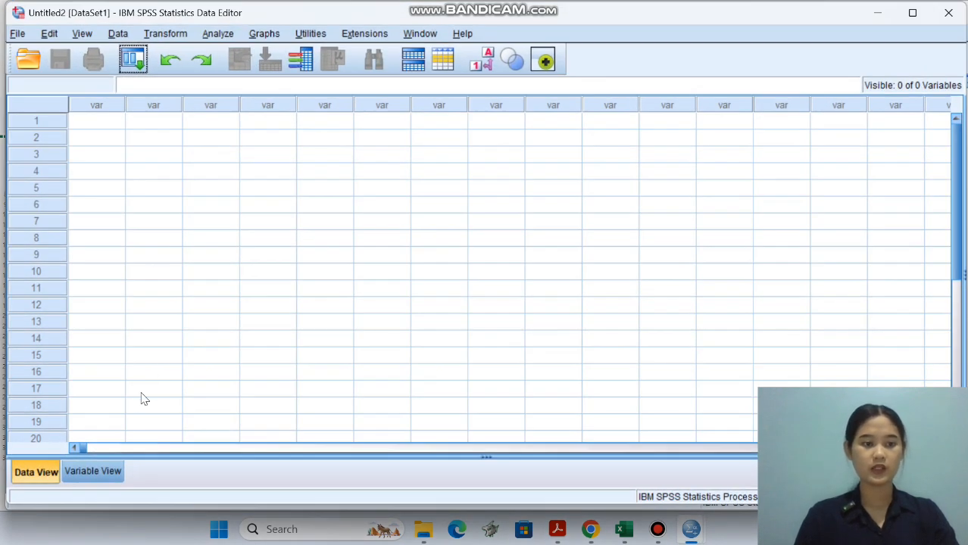
{"action": "left_click", "coordinate": [92, 471]}
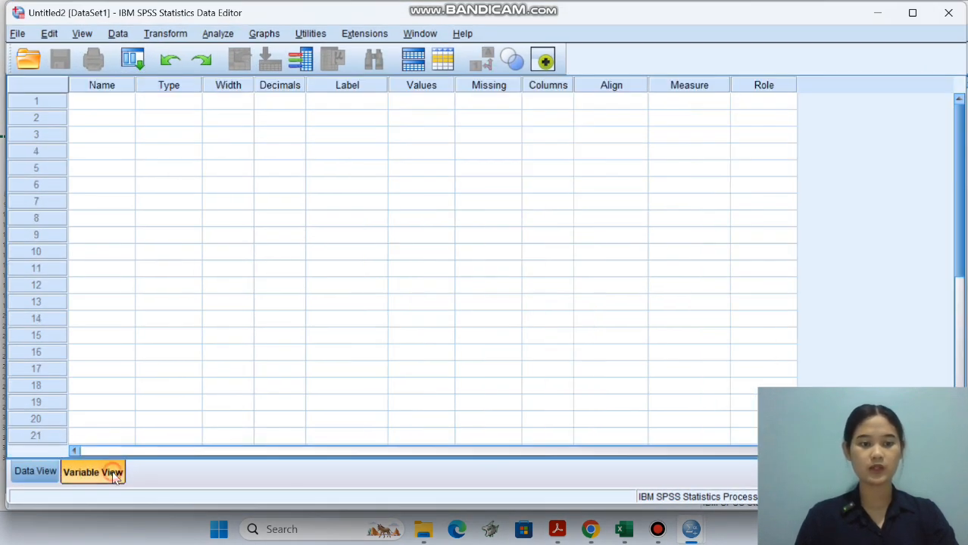
Define three variables named DiskonHarga, DurasiFlashSale and ImpulsivitasKonsumen in the new dataset and show its data grid.
{"action": "left_click", "coordinate": [108, 99]}
{"action": "left_click", "coordinate": [107, 96]}
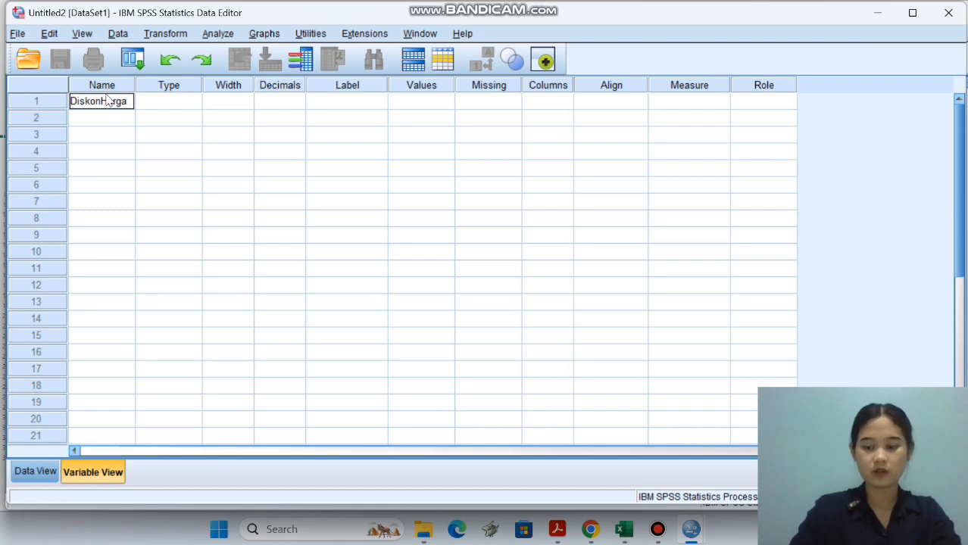
{"action": "key", "text": "Return"}
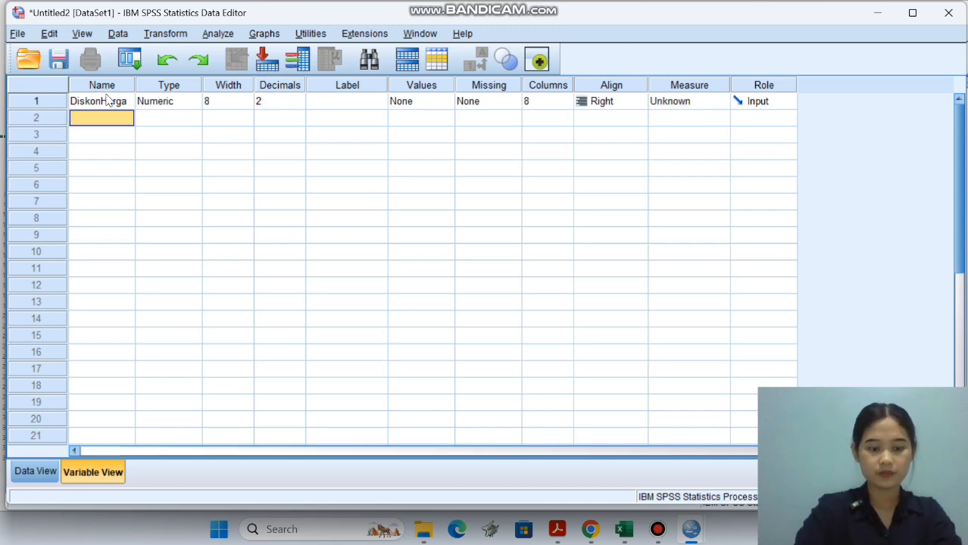
{"action": "key", "text": "Caps_Lock"}
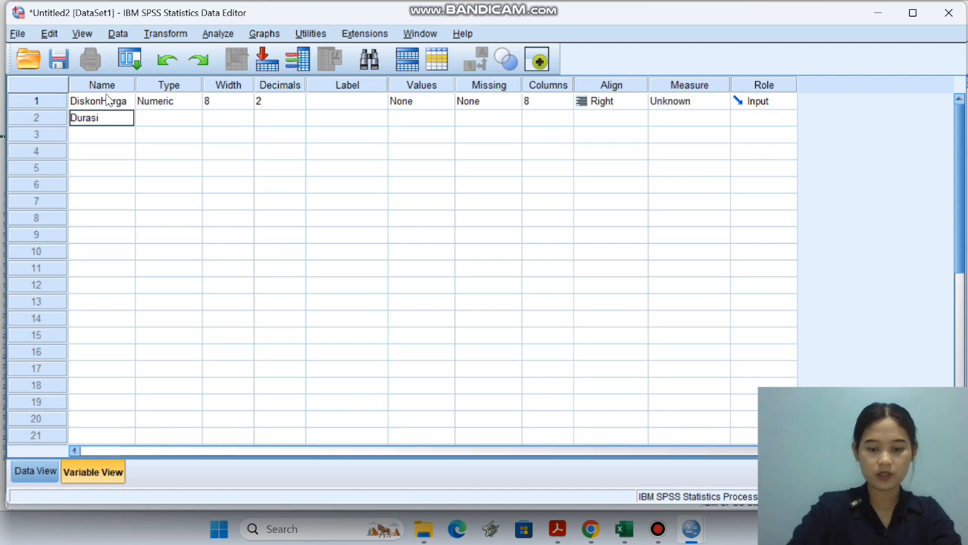
{"action": "type", "text": "DurasiFlashS"}
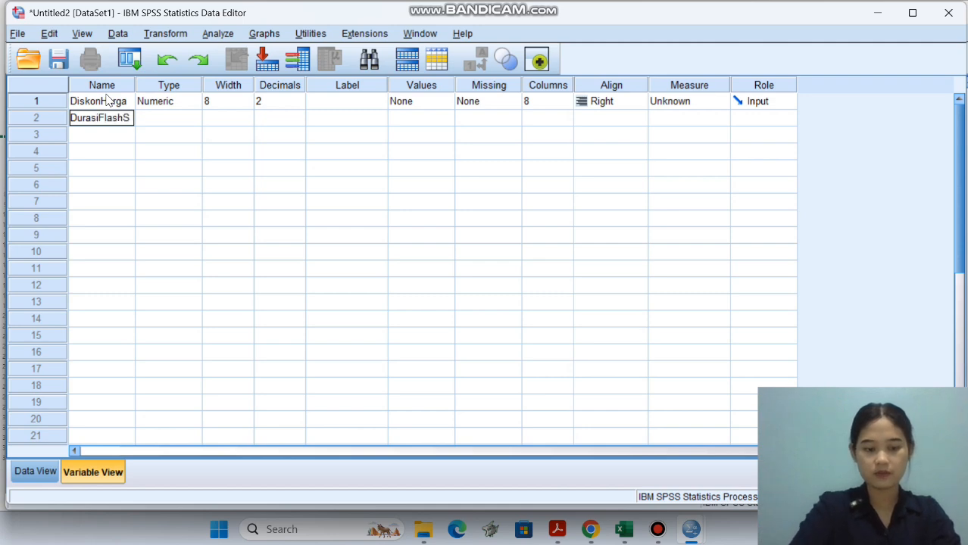
{"action": "type", "text": "ale"}
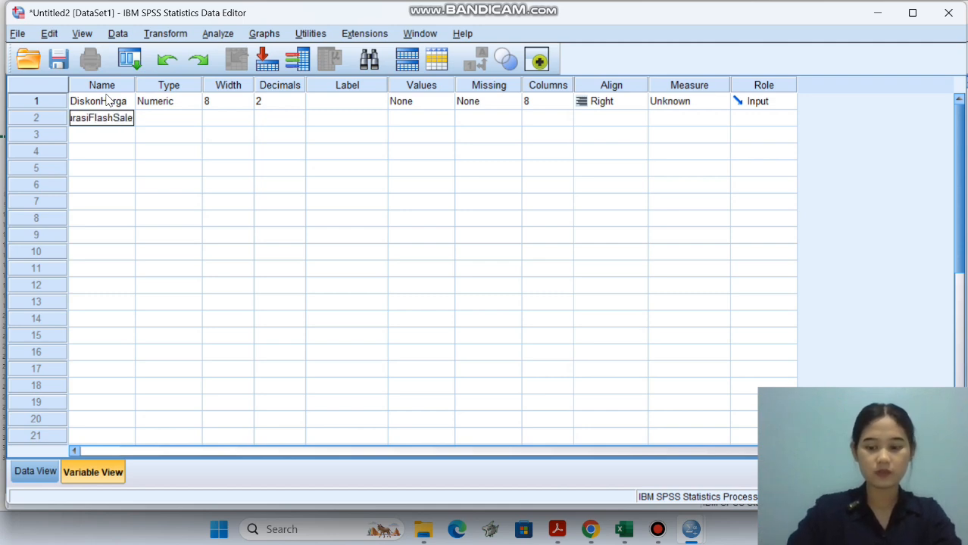
{"action": "key", "text": "Return"}
{"action": "type", "text": "Impulsivita"}
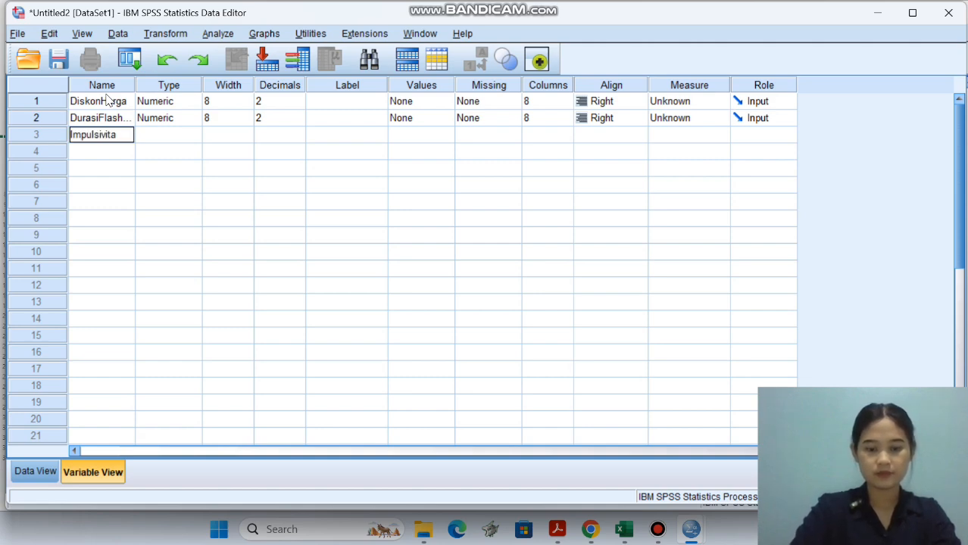
{"action": "type", "text": "sKonsumen"}
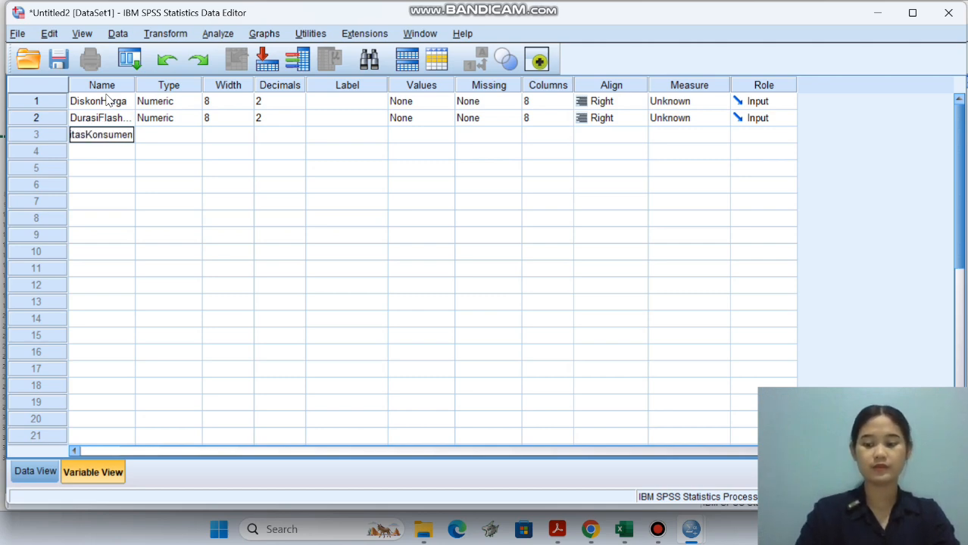
{"action": "key", "text": "Return"}
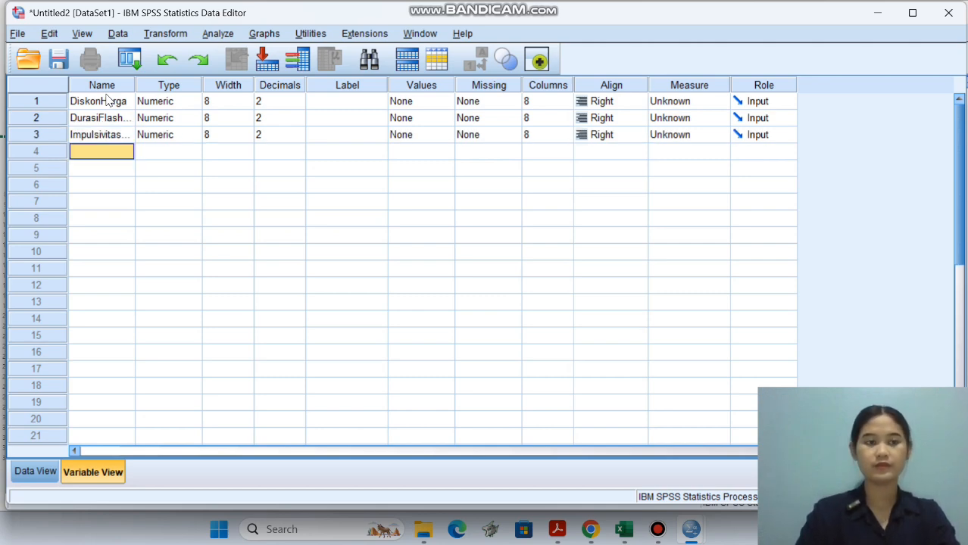
{"action": "left_click", "coordinate": [34, 471]}
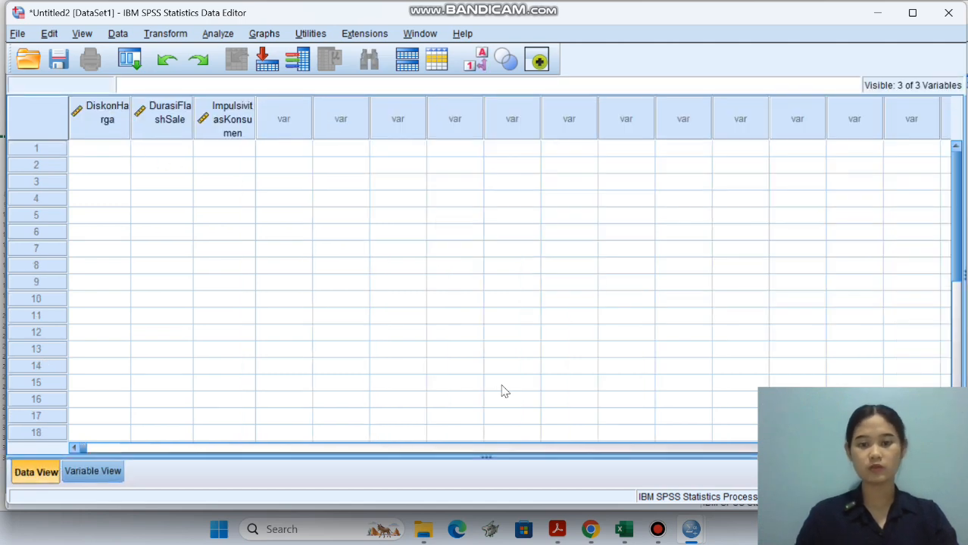
Switch to the Excel workbook and copy the 30 rows of the three score columns, C4 to E33, on the BERGANDA sheet.
{"action": "mouse_move", "coordinate": [624, 529]}
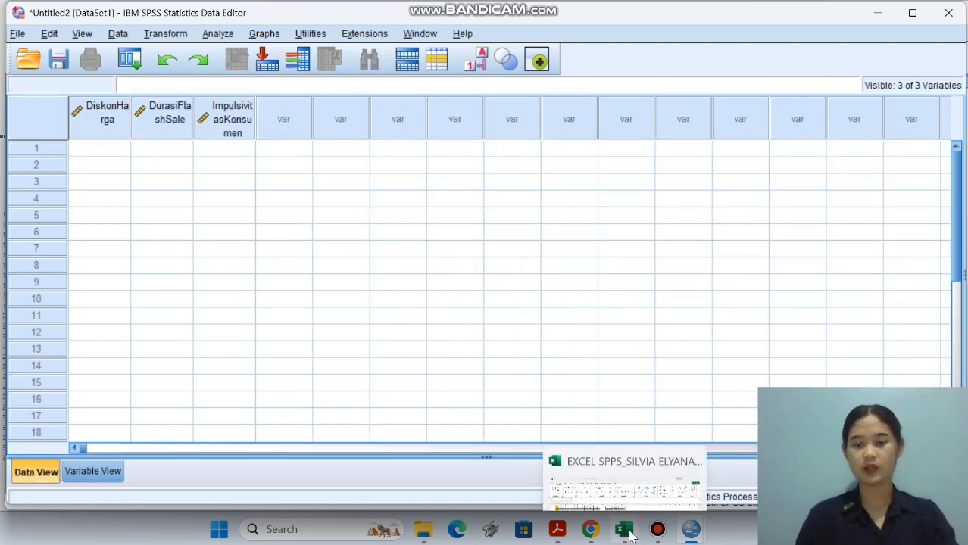
{"action": "left_click", "coordinate": [631, 464]}
{"action": "left_click", "coordinate": [519, 482]}
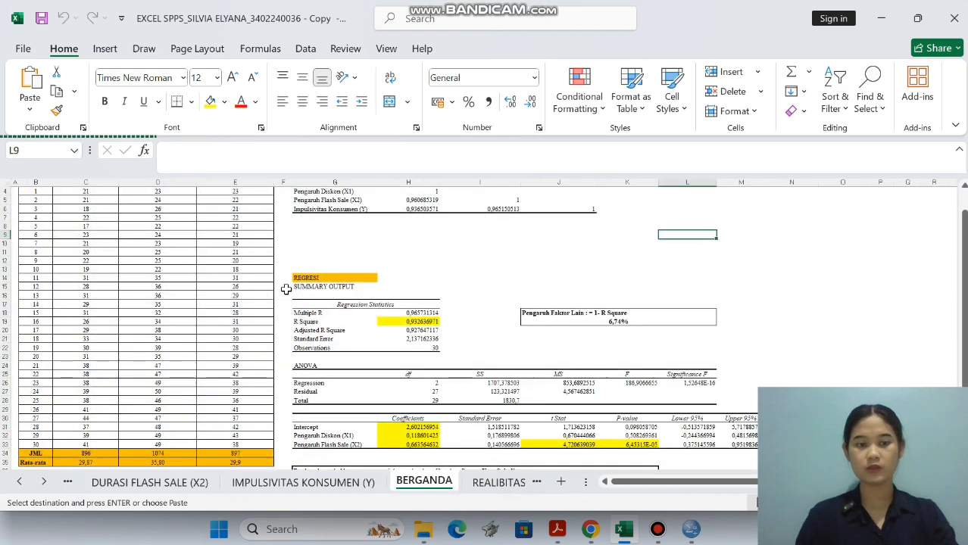
{"action": "scroll", "coordinate": [114, 207], "scroll_direction": "up", "scroll_amount": 2}
{"action": "left_click_drag", "start_coordinate": [80, 228], "coordinate": [241, 437]}
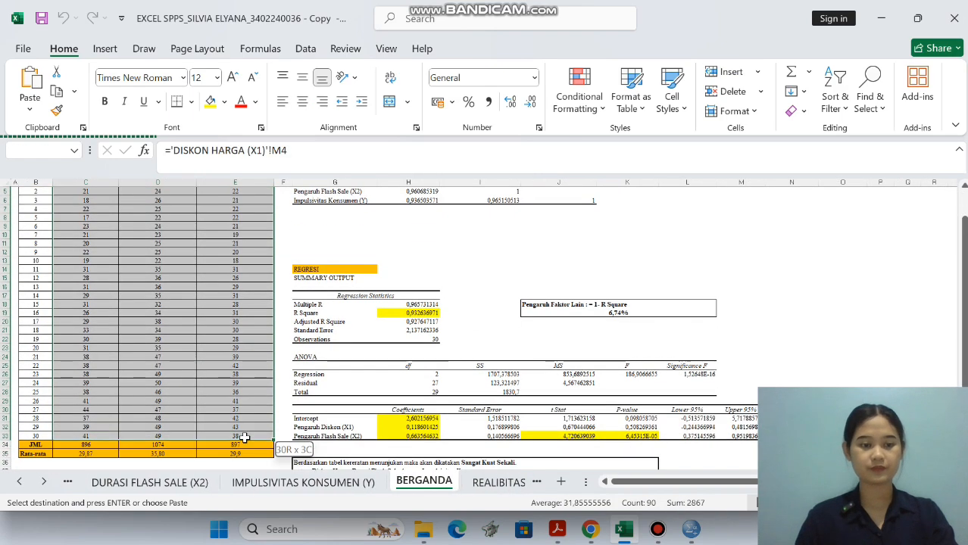
{"action": "key", "text": "ctrl+c"}
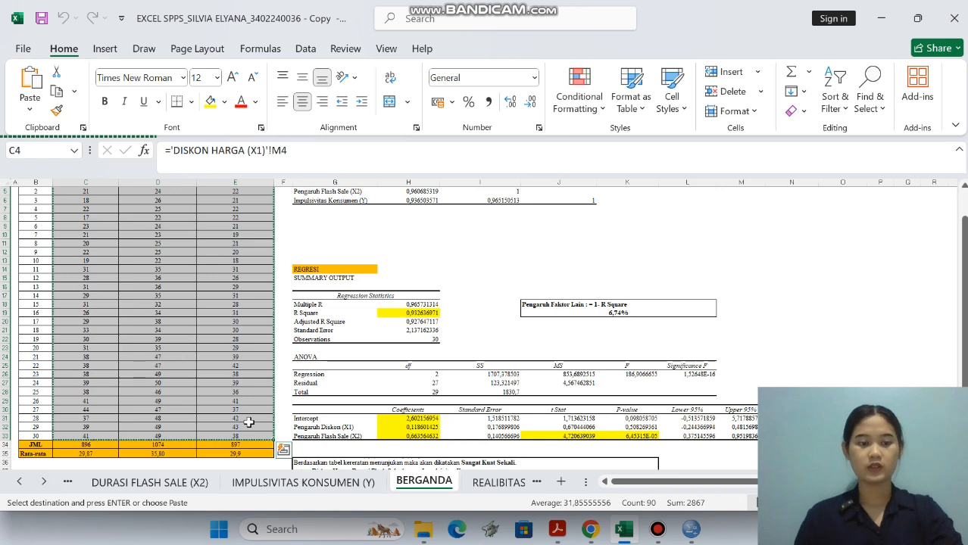
Switch back to the new SPSS dataset and paste the copied scores starting at the first DiskonHarga cell.
{"action": "mouse_move", "coordinate": [690, 536]}
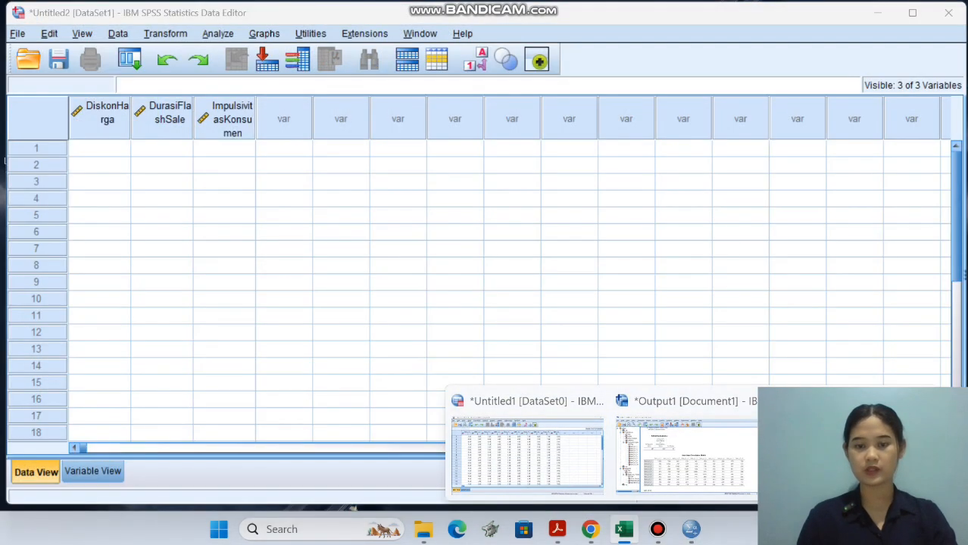
{"action": "left_click", "coordinate": [840, 454]}
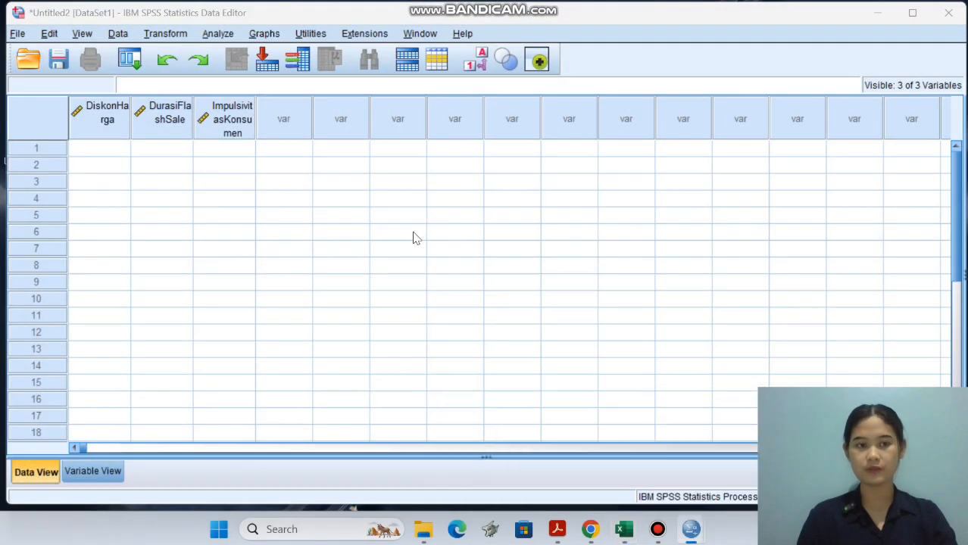
{"action": "left_click", "coordinate": [118, 147]}
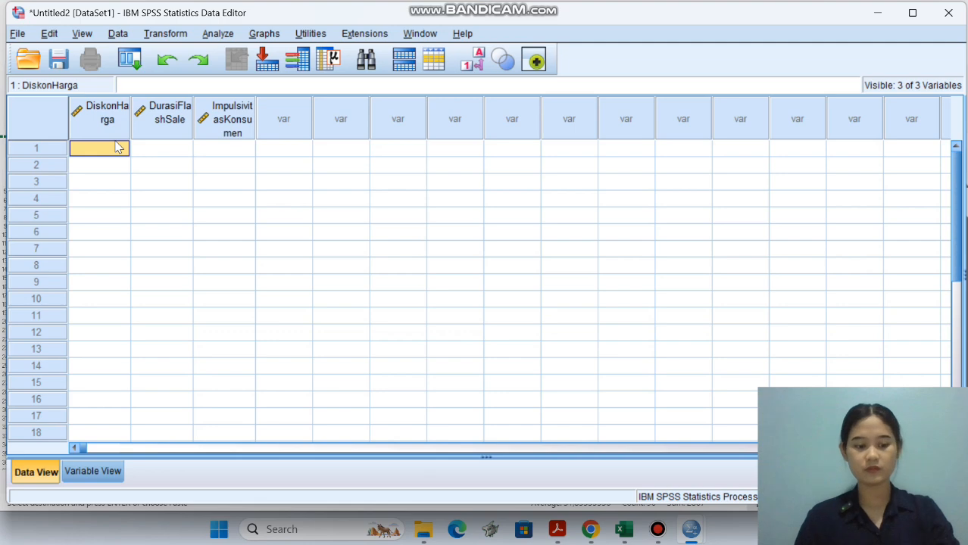
{"action": "key", "text": "ctrl+v"}
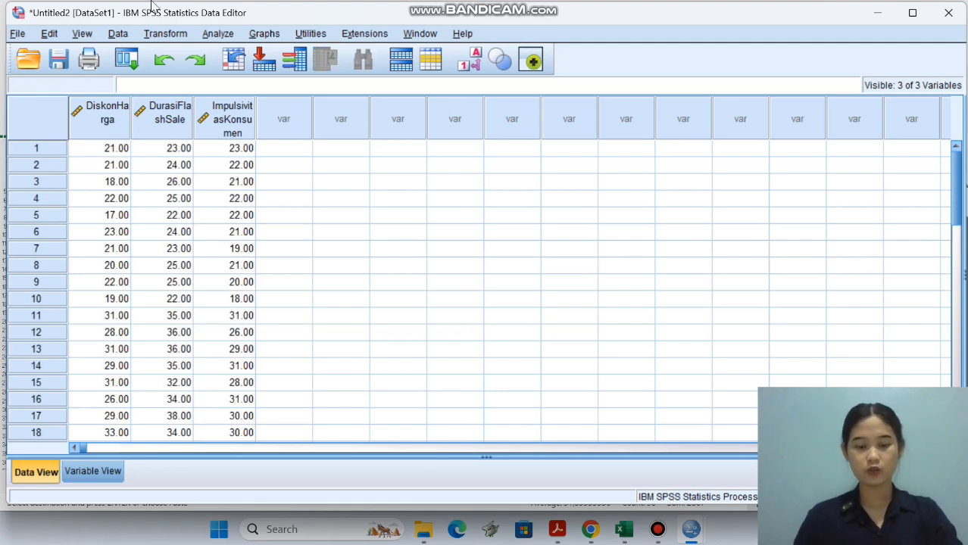
Set up a Bivariate Correlations analysis with DiskonHarga, DurasiFlashSale and ImpulsivitasKonsumen as its variables.
{"action": "left_click", "coordinate": [216, 34]}
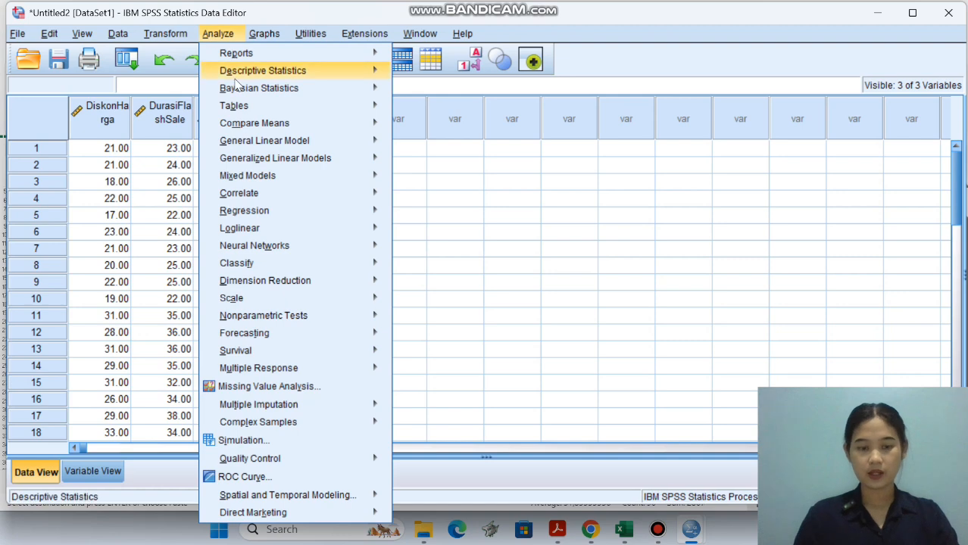
{"action": "mouse_move", "coordinate": [248, 200]}
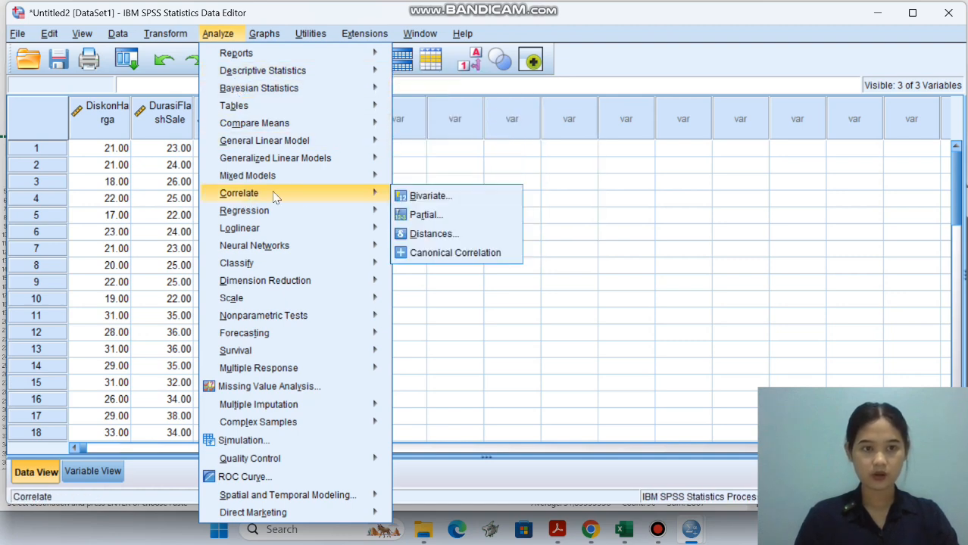
{"action": "left_click", "coordinate": [421, 198]}
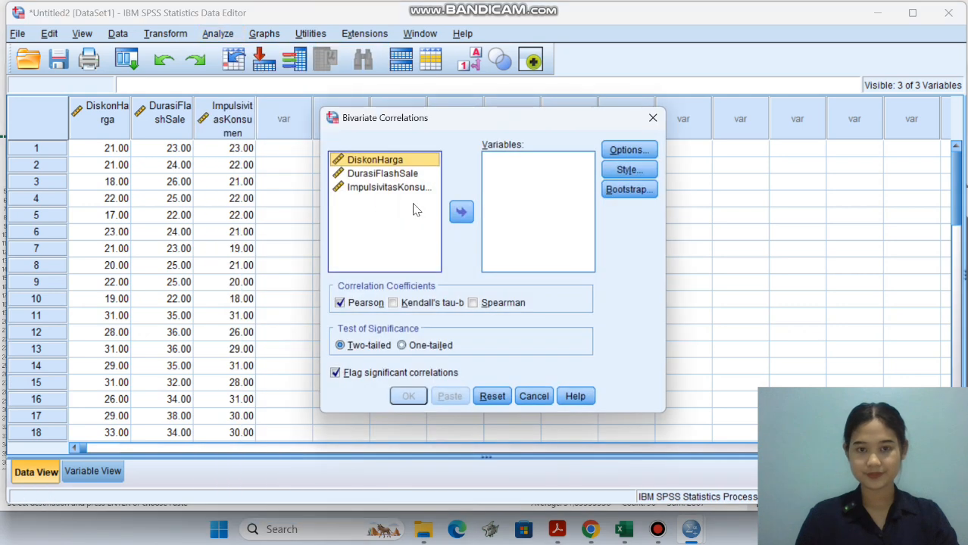
{"action": "left_click", "coordinate": [383, 187], "text": "shift"}
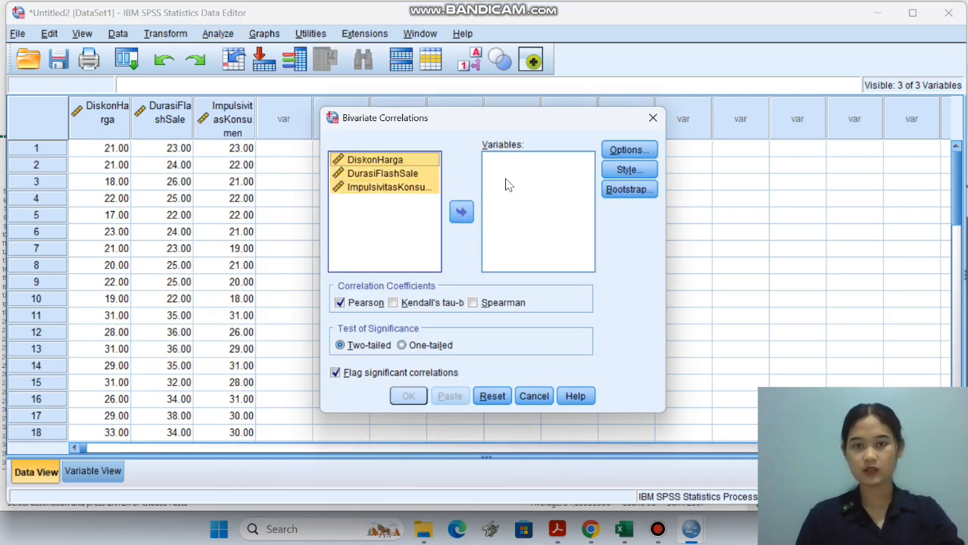
{"action": "left_click", "coordinate": [627, 150]}
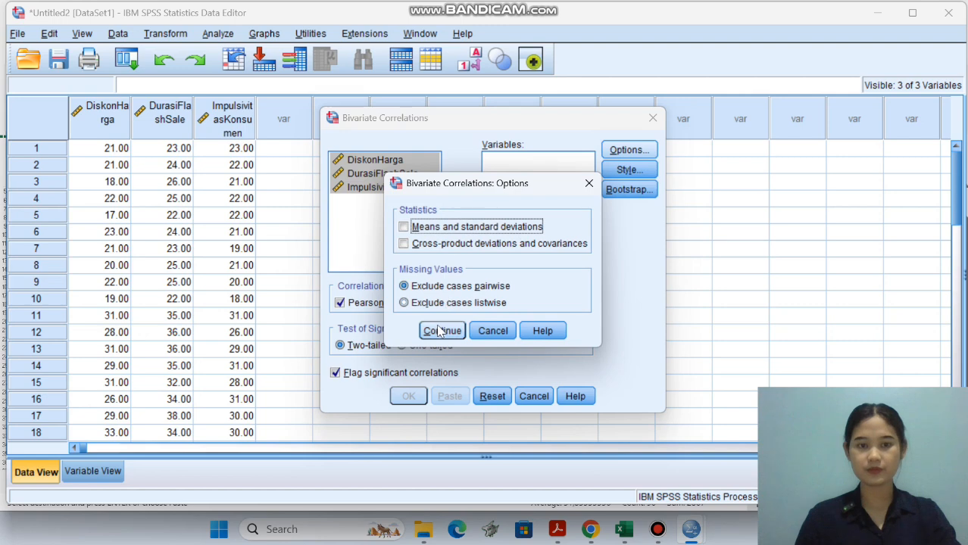
{"action": "left_click", "coordinate": [441, 330]}
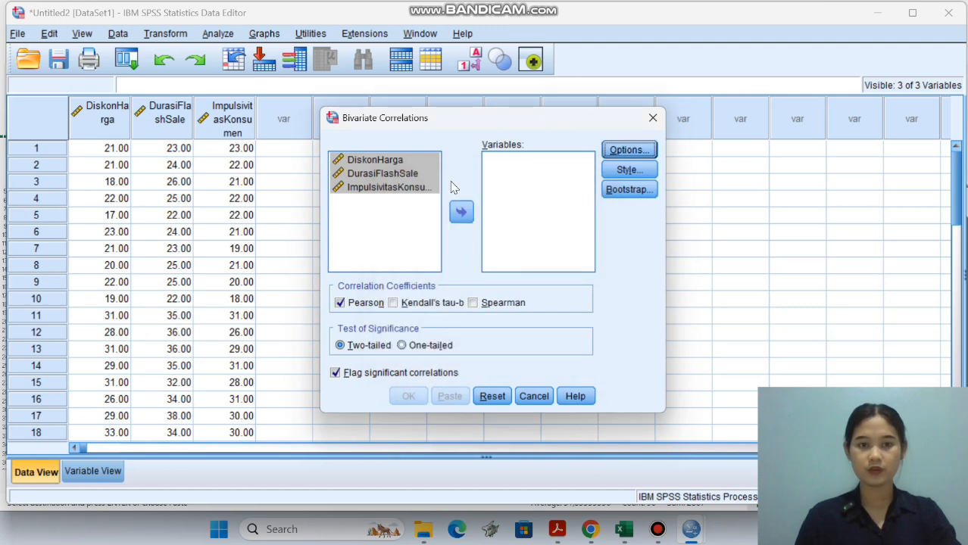
{"action": "left_click", "coordinate": [461, 212]}
Run the two-tailed Pearson correlation with cases excluded pairwise and examine the Correlations table.
{"action": "left_click", "coordinate": [615, 151]}
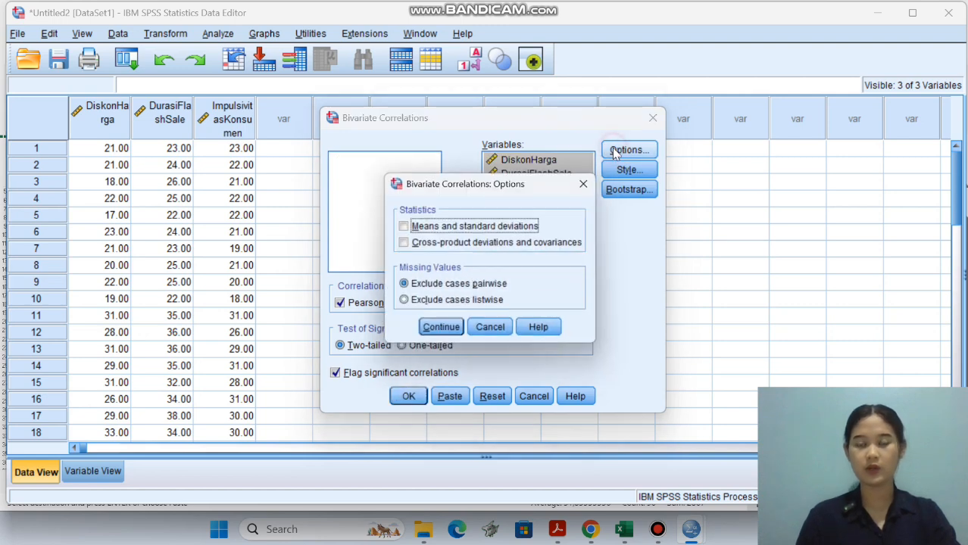
{"action": "left_click", "coordinate": [442, 327]}
{"action": "left_click", "coordinate": [416, 398]}
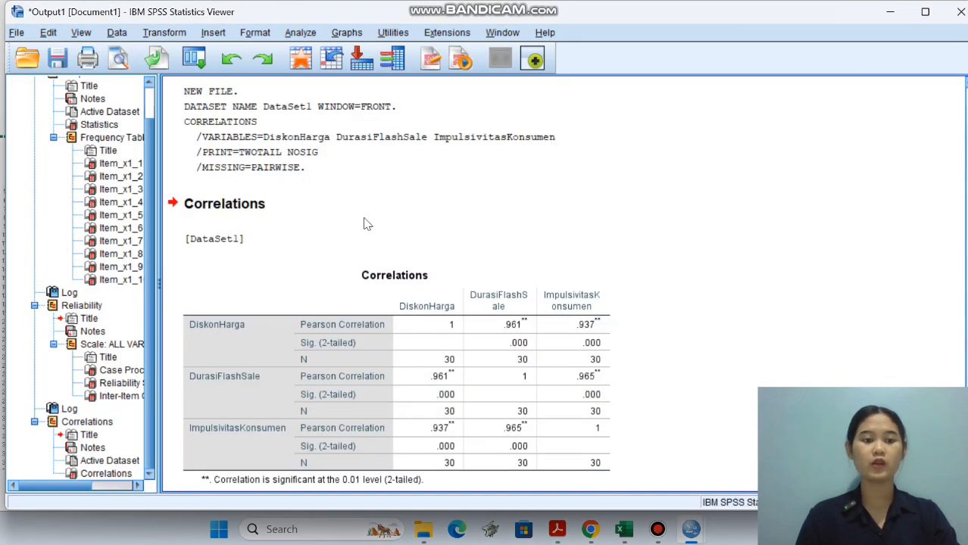
{"action": "scroll", "coordinate": [364, 223], "scroll_direction": "down", "scroll_amount": 1}
{"action": "left_click", "coordinate": [286, 303]}
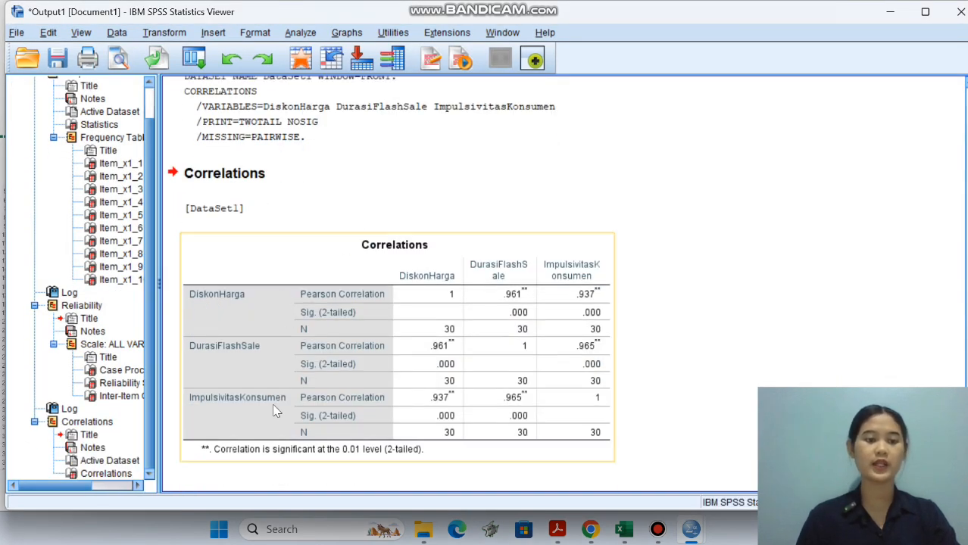
{"action": "left_click", "coordinate": [298, 167]}
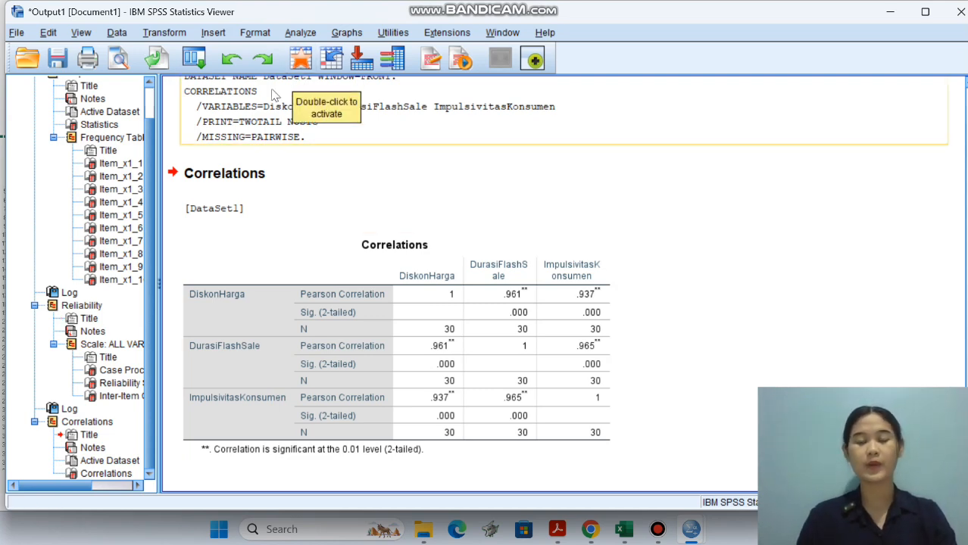
Run a Linear Regression with ImpulsivitasKonsumen as the dependent variable and DiskonHarga as the independent variable, using the Enter method.
{"action": "left_click", "coordinate": [300, 34]}
{"action": "mouse_move", "coordinate": [333, 159]}
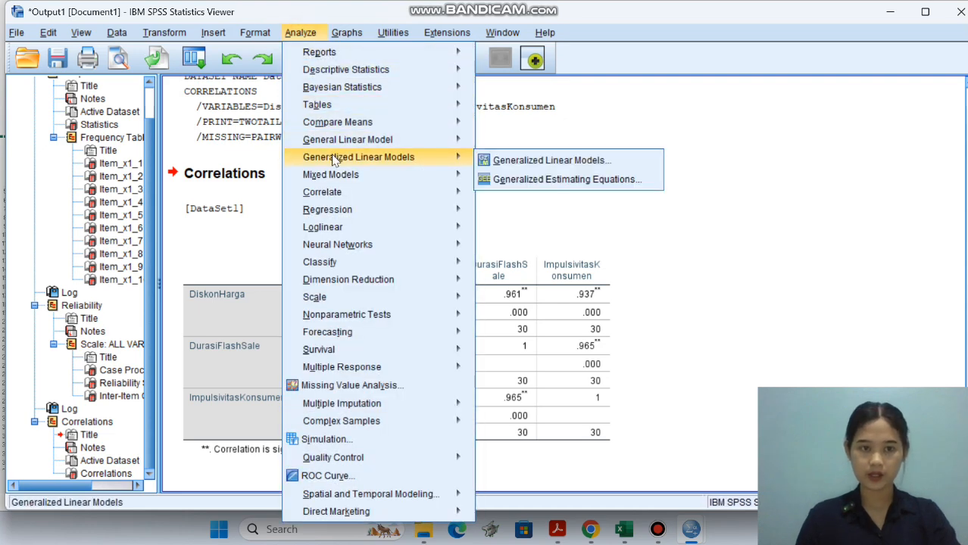
{"action": "mouse_move", "coordinate": [415, 208]}
{"action": "left_click", "coordinate": [513, 234]}
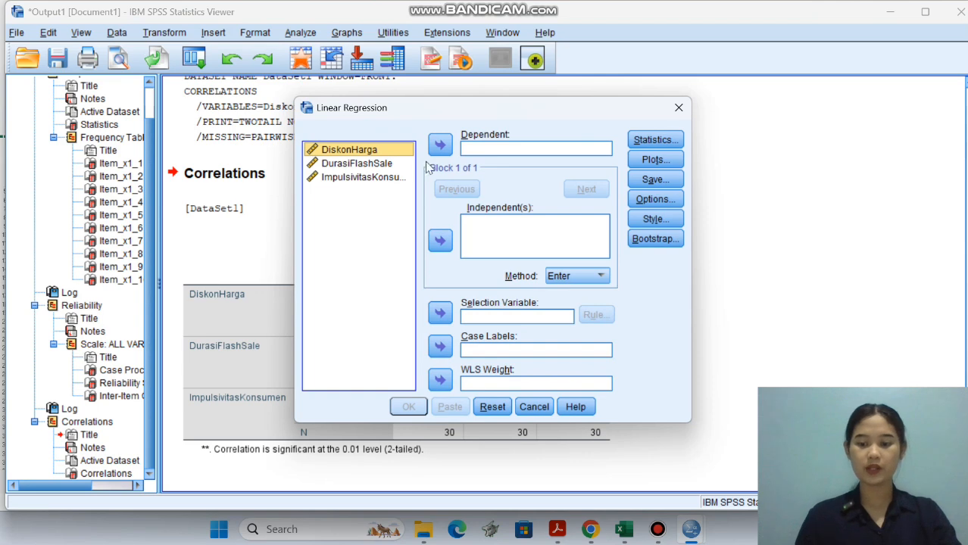
{"action": "left_click", "coordinate": [383, 180]}
{"action": "left_click", "coordinate": [442, 145]}
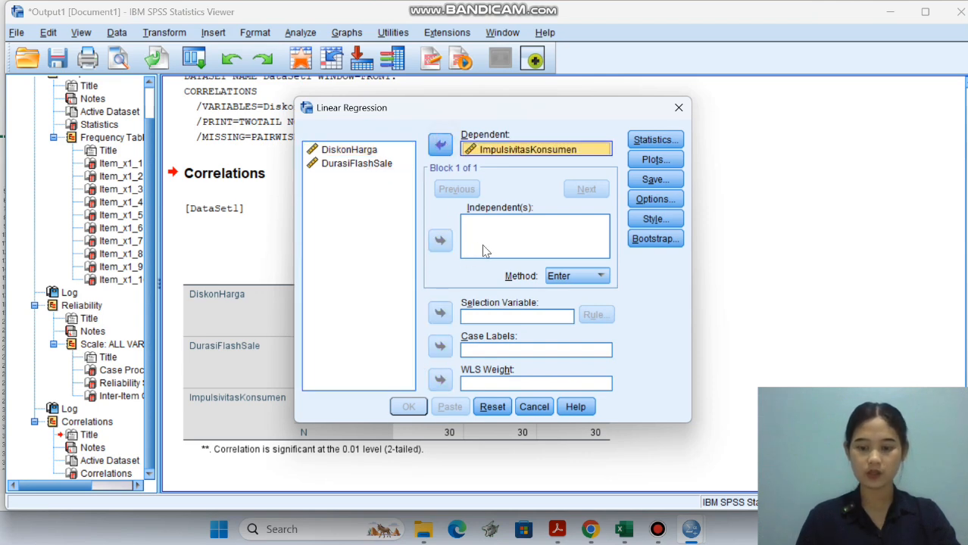
{"action": "left_click", "coordinate": [370, 149]}
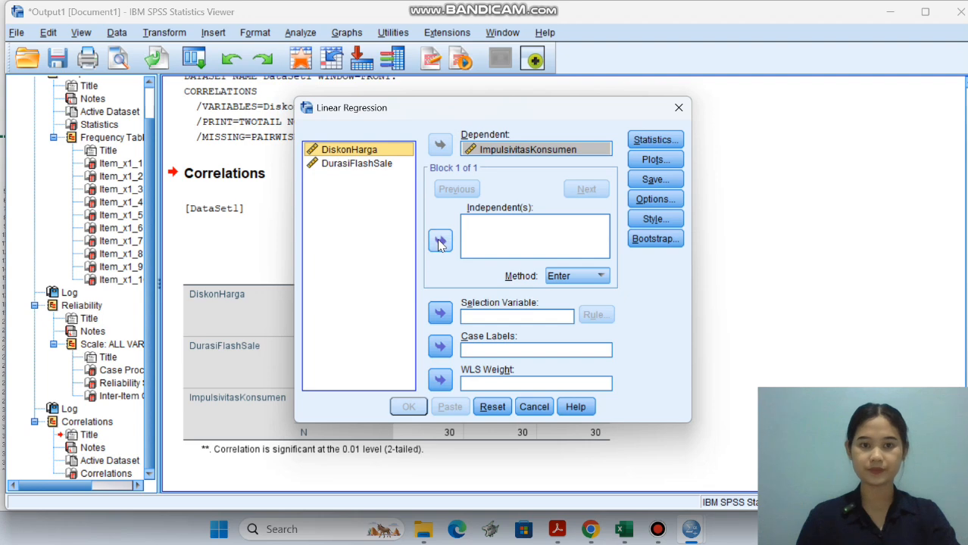
{"action": "left_click", "coordinate": [439, 241]}
{"action": "left_click", "coordinate": [421, 408]}
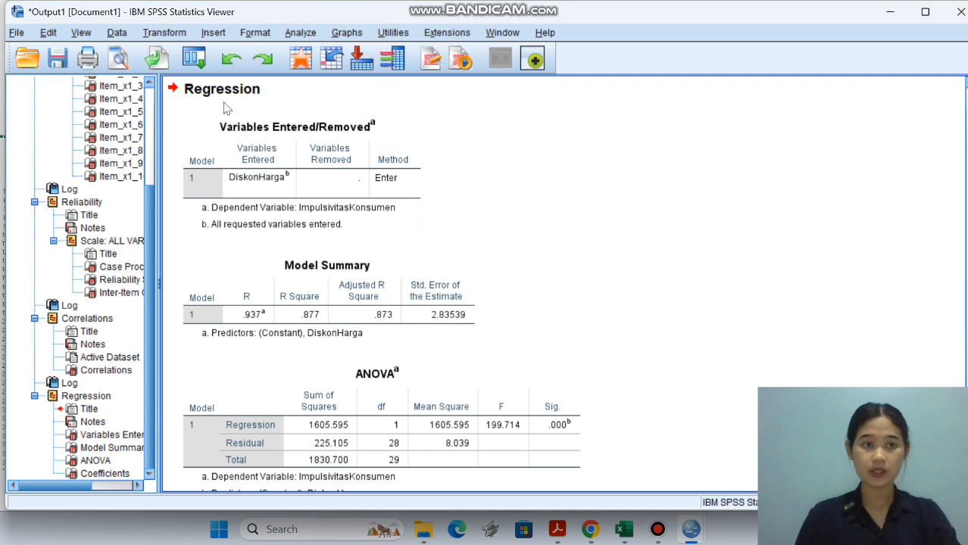
Run a Linear Regression on ImpulsivitasKonsumen with DurasiFlashSale replacing DiskonHarga as the only independent variable, and review its output.
{"action": "left_click", "coordinate": [301, 33]}
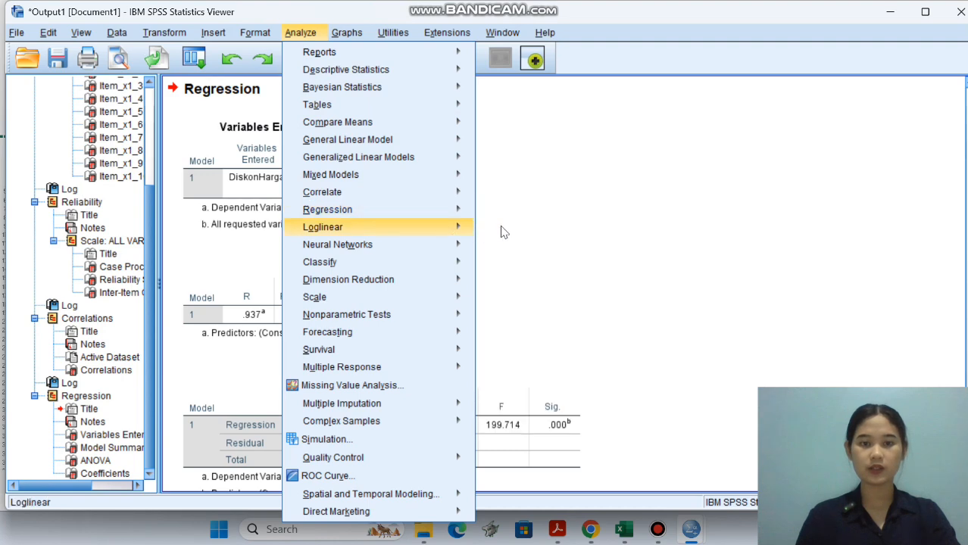
{"action": "mouse_move", "coordinate": [446, 209]}
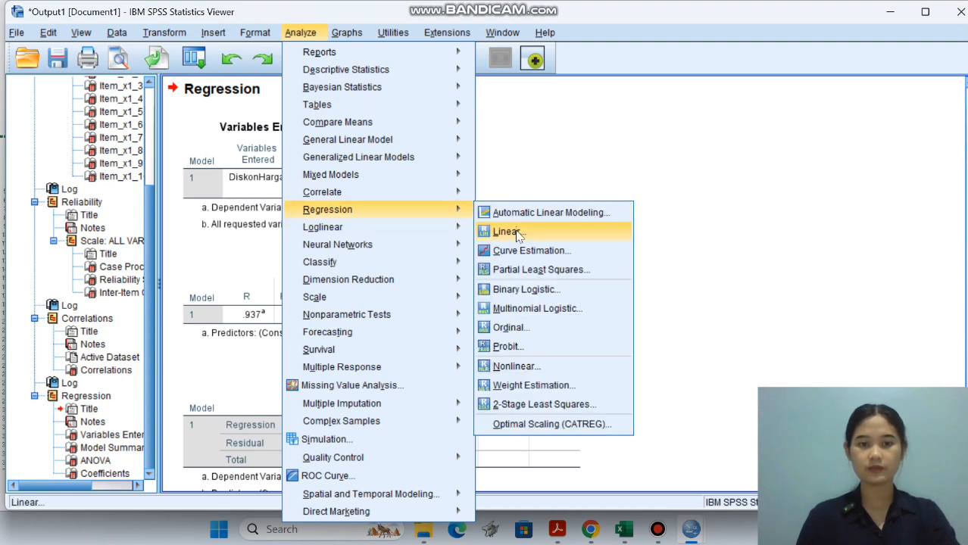
{"action": "left_click", "coordinate": [505, 232]}
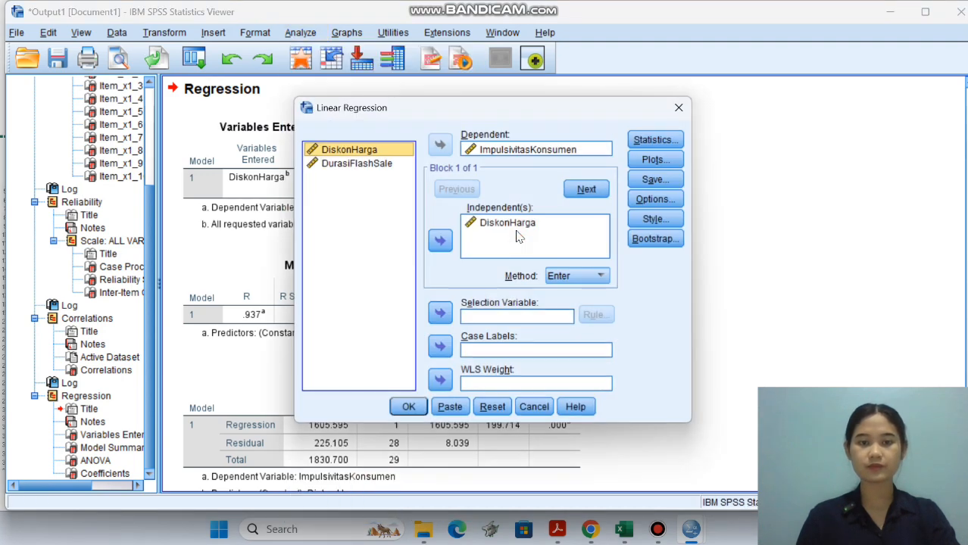
{"action": "left_click", "coordinate": [490, 152]}
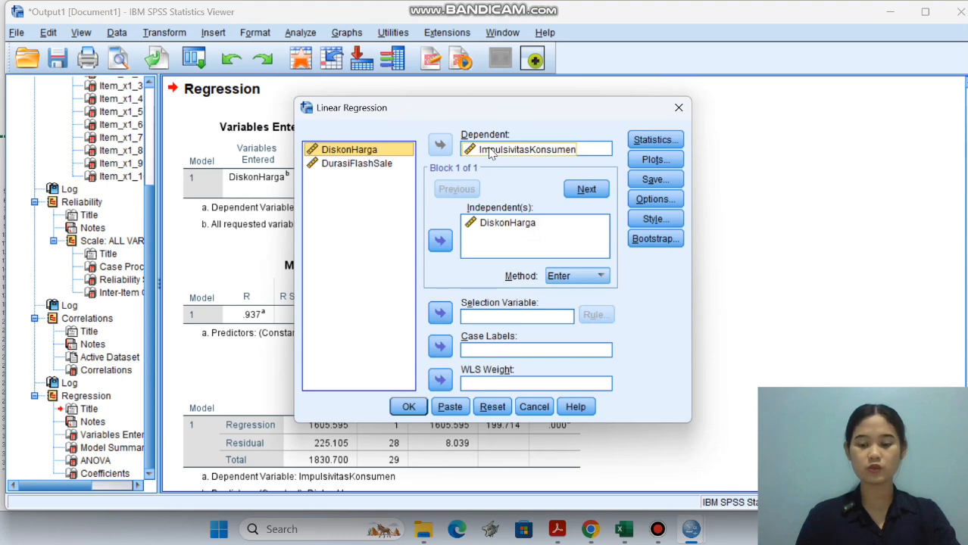
{"action": "left_click", "coordinate": [367, 164]}
{"action": "left_click", "coordinate": [440, 242]}
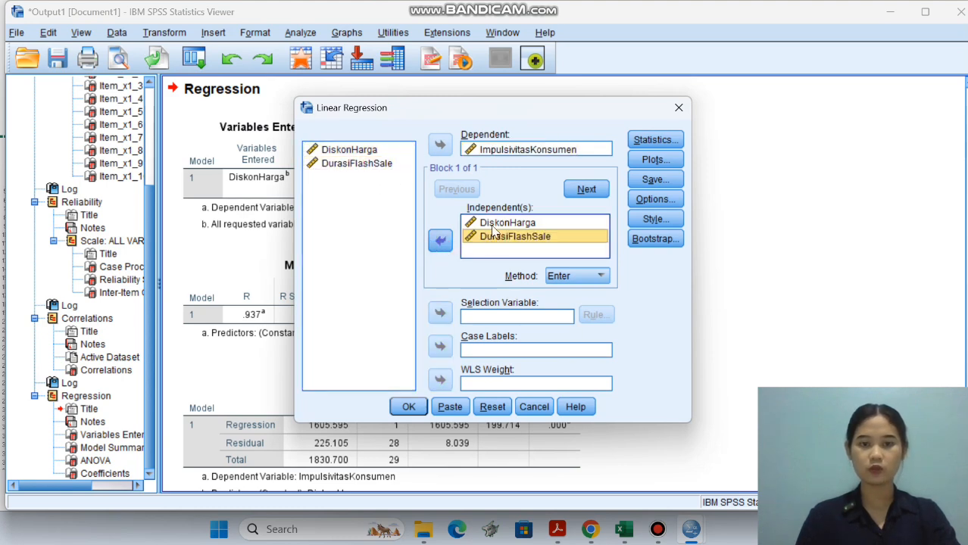
{"action": "left_click_drag", "start_coordinate": [491, 224], "coordinate": [339, 184]}
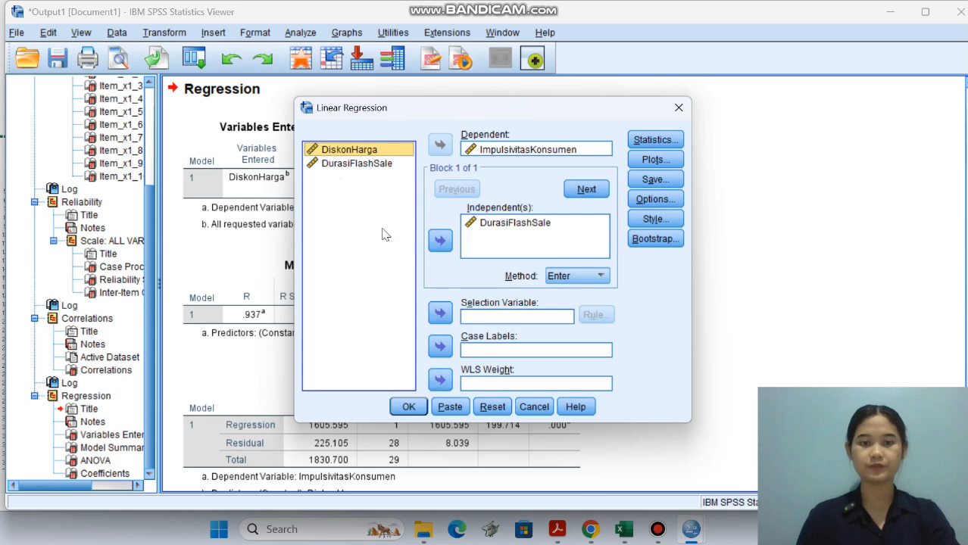
{"action": "left_click", "coordinate": [408, 407]}
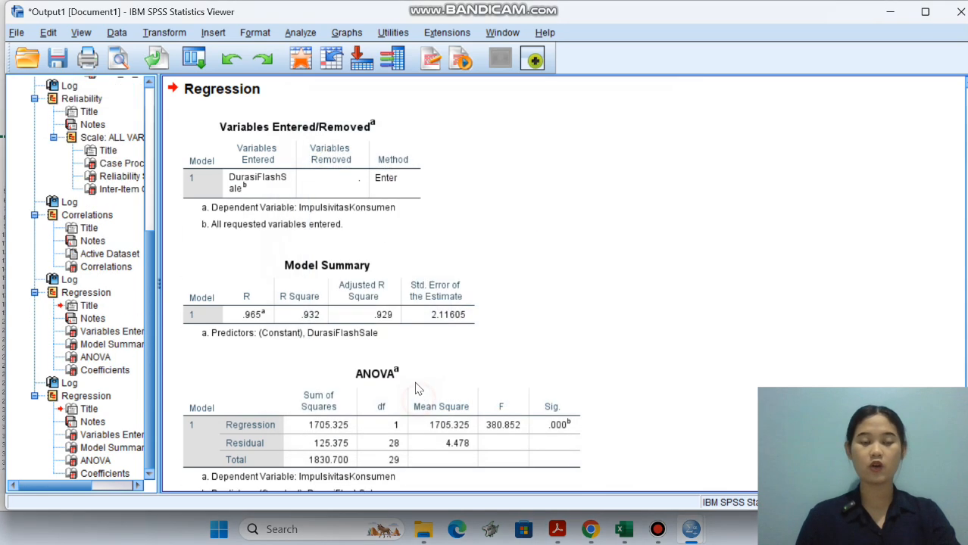
{"action": "scroll", "coordinate": [217, 140], "scroll_direction": "down", "scroll_amount": 1}
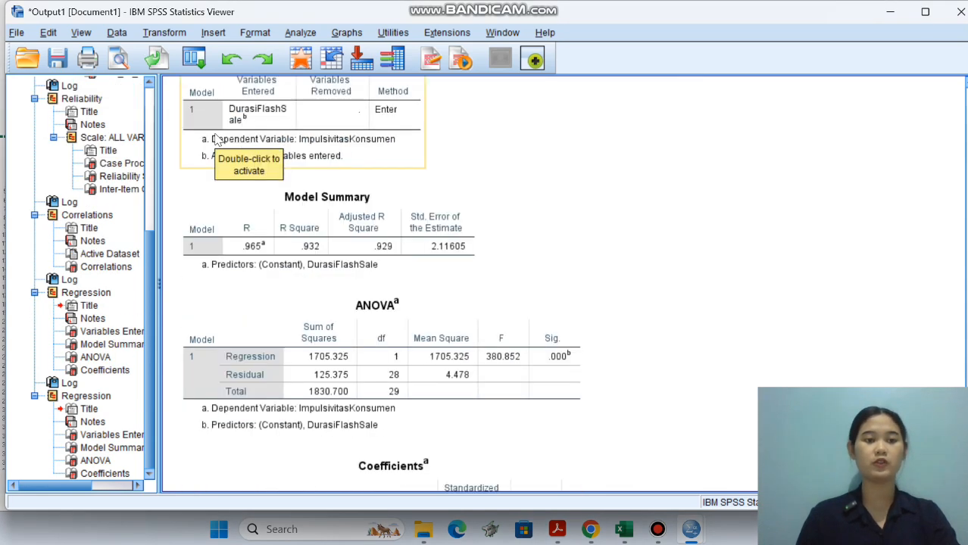
{"action": "scroll", "coordinate": [217, 140], "scroll_direction": "up", "scroll_amount": 1}
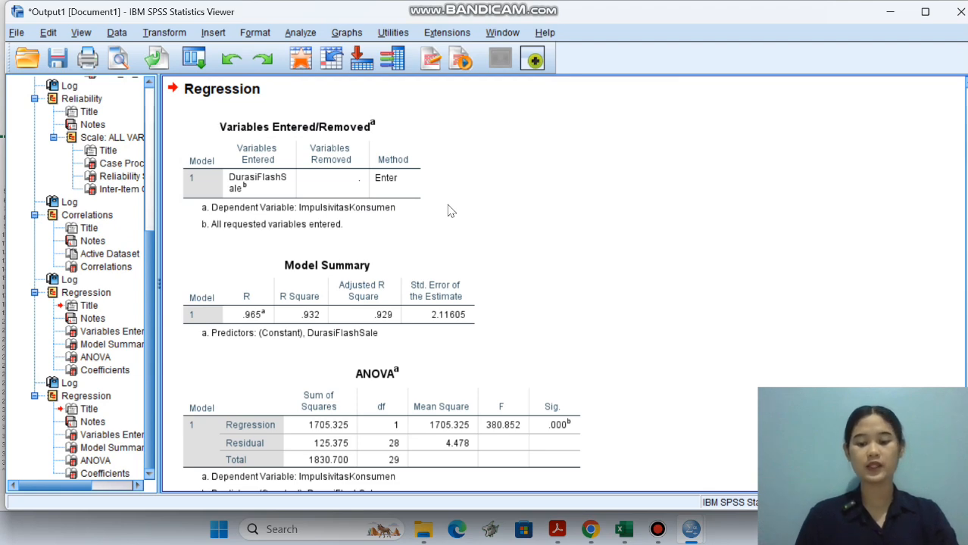
Run a Linear Regression on ImpulsivitasKonsumen with both DurasiFlashSale and DiskonHarga as independent variables using the Enter method, and review its output.
{"action": "left_click", "coordinate": [298, 33]}
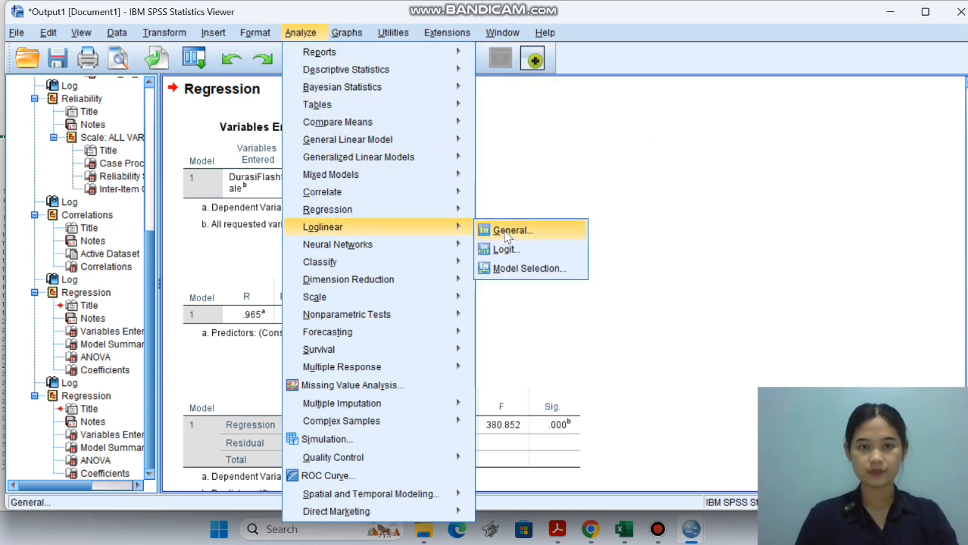
{"action": "mouse_move", "coordinate": [424, 210]}
{"action": "left_click", "coordinate": [508, 236]}
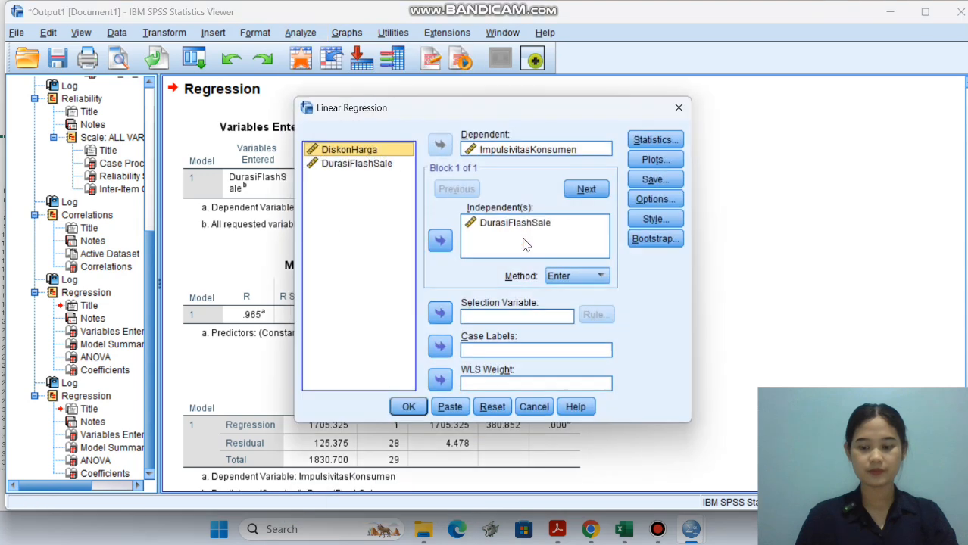
{"action": "left_click", "coordinate": [527, 244]}
{"action": "left_click", "coordinate": [491, 151]}
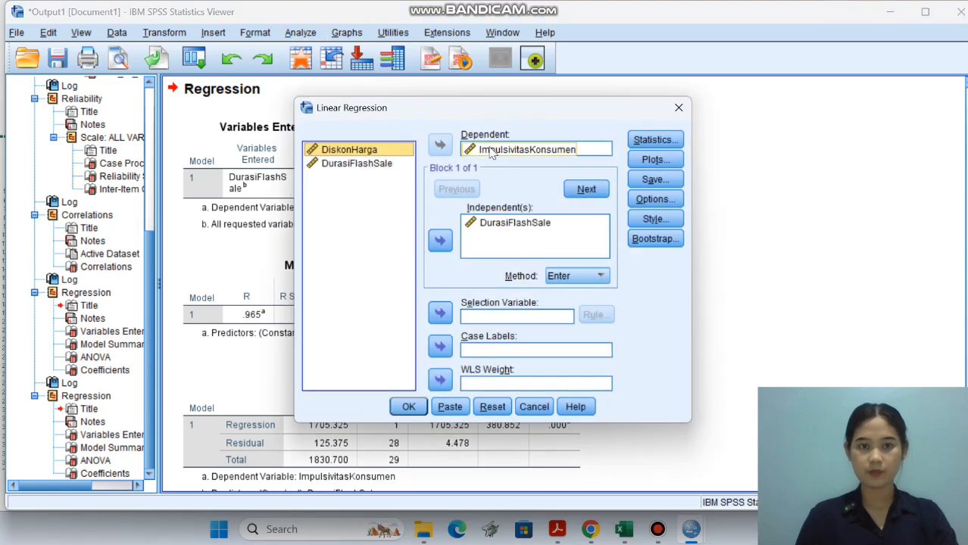
{"action": "left_click", "coordinate": [485, 231]}
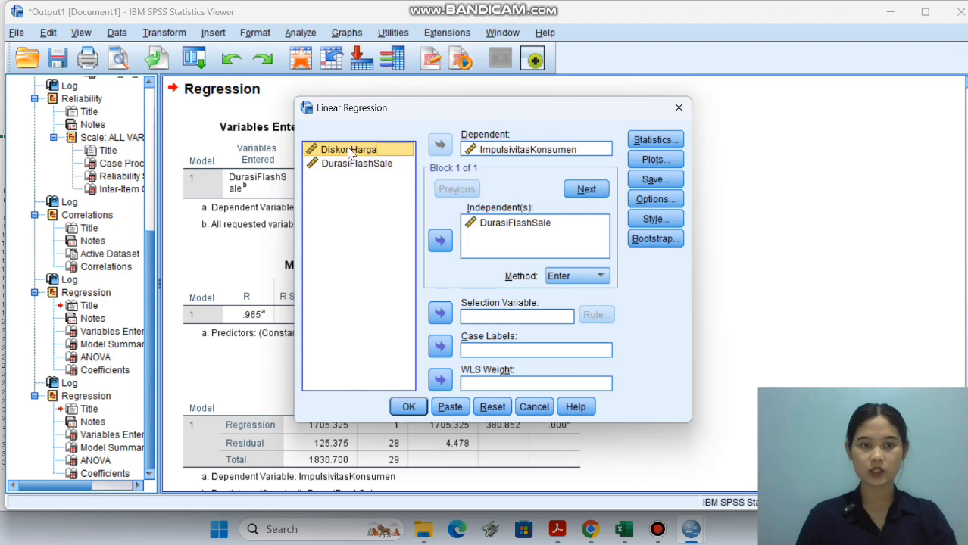
{"action": "left_click", "coordinate": [441, 241]}
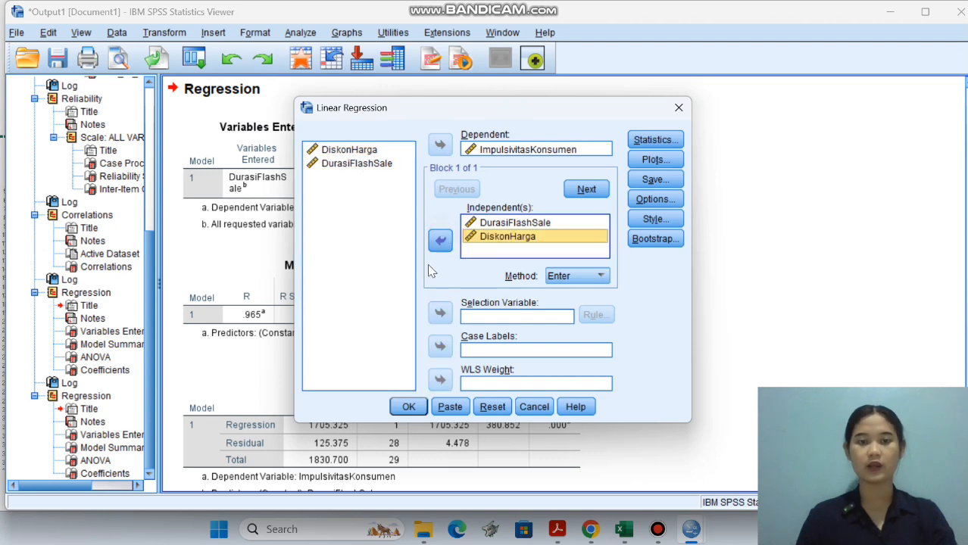
{"action": "left_click", "coordinate": [408, 407]}
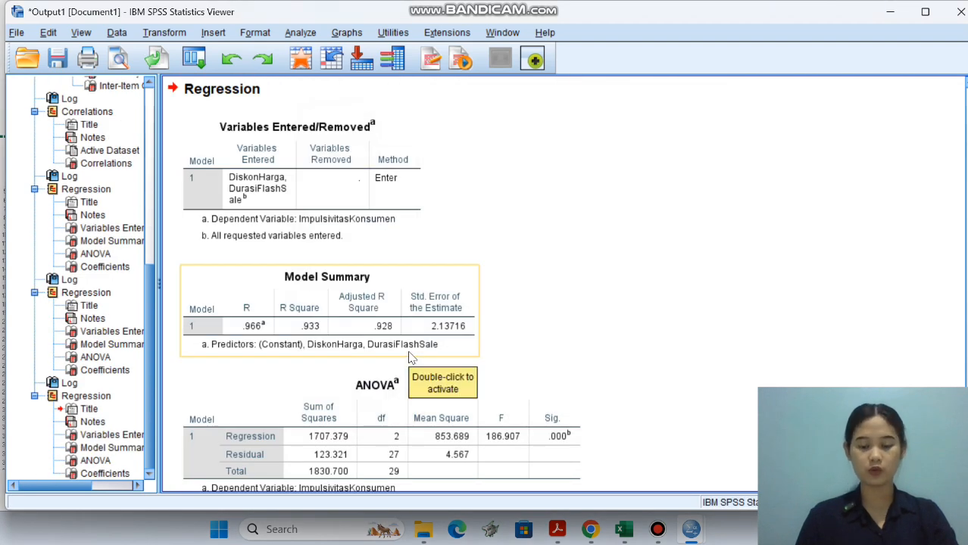
{"action": "scroll", "coordinate": [409, 356], "scroll_direction": "down", "scroll_amount": 3}
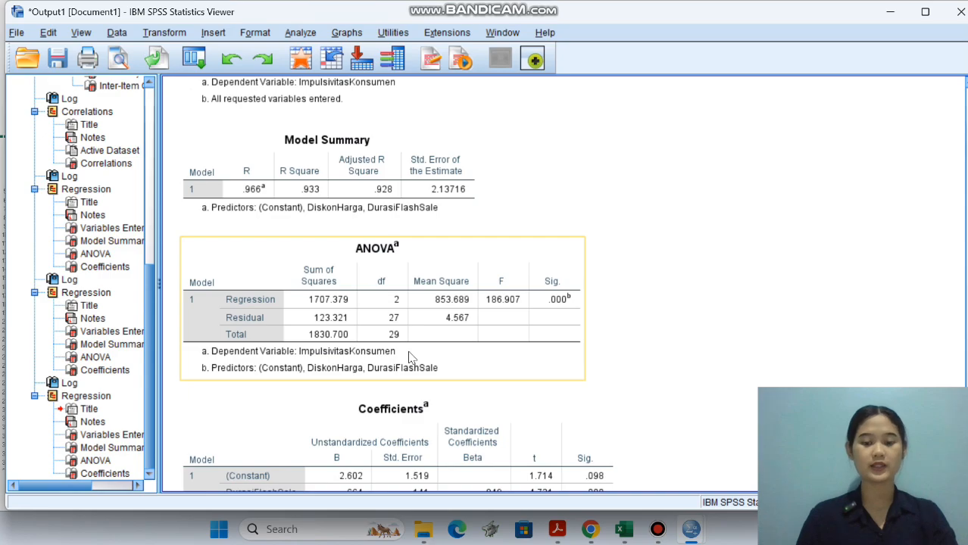
{"action": "scroll", "coordinate": [409, 356], "scroll_direction": "down", "scroll_amount": 2}
Export all output objects as a Word/RTF document named Variable X1 in the Documents folder.
{"action": "scroll", "coordinate": [385, 312], "scroll_direction": "up", "scroll_amount": 10}
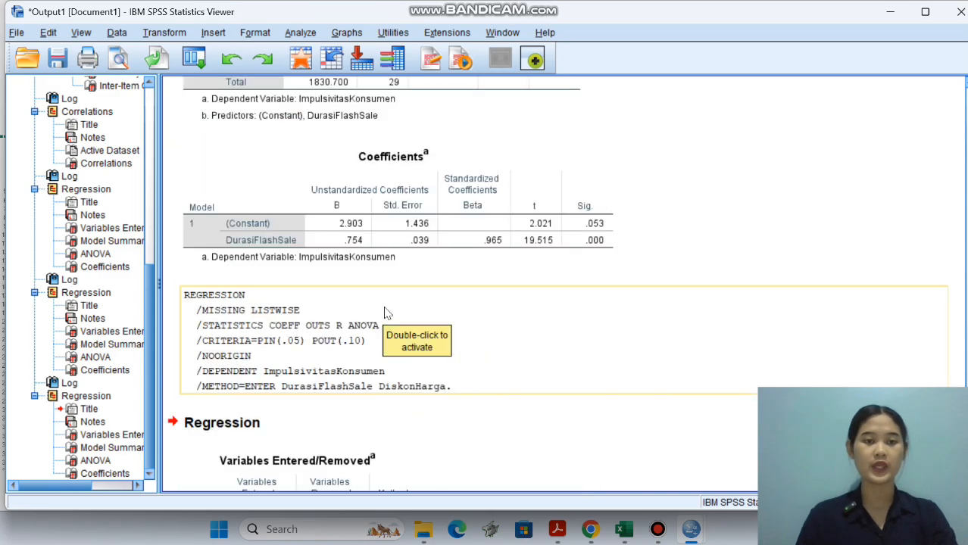
{"action": "scroll", "coordinate": [384, 311], "scroll_direction": "down", "scroll_amount": 8}
{"action": "scroll", "coordinate": [367, 231], "scroll_direction": "up", "scroll_amount": 20}
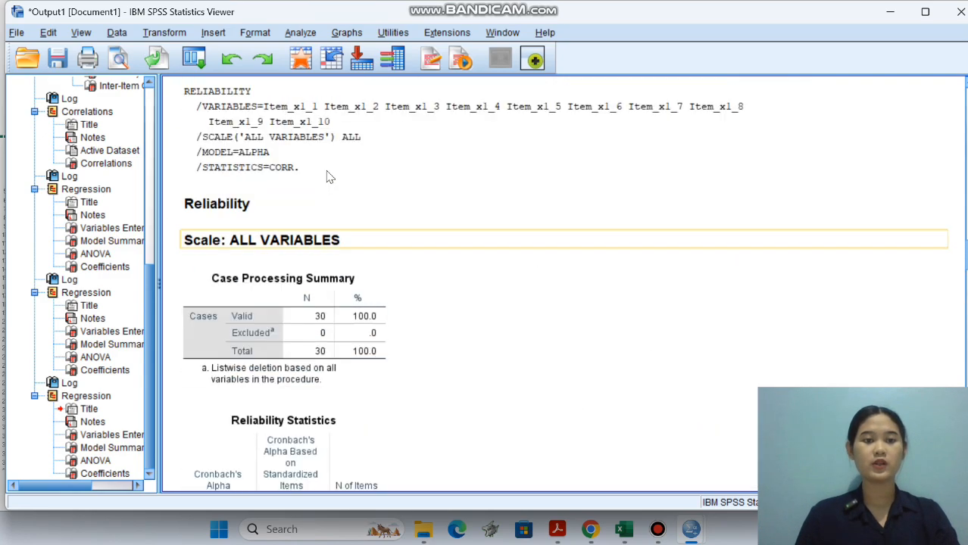
{"action": "scroll", "coordinate": [330, 177], "scroll_direction": "up", "scroll_amount": 20}
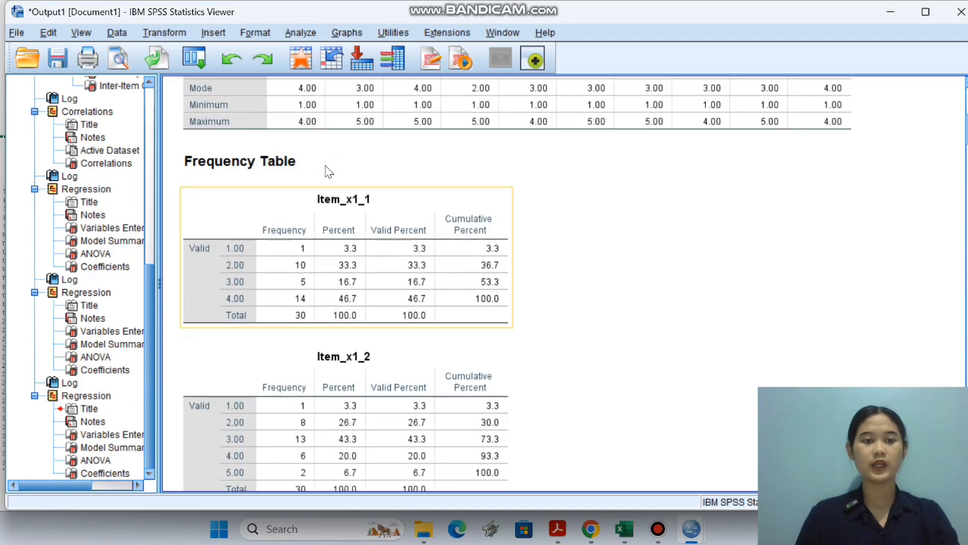
{"action": "scroll", "coordinate": [326, 171], "scroll_direction": "up", "scroll_amount": 10}
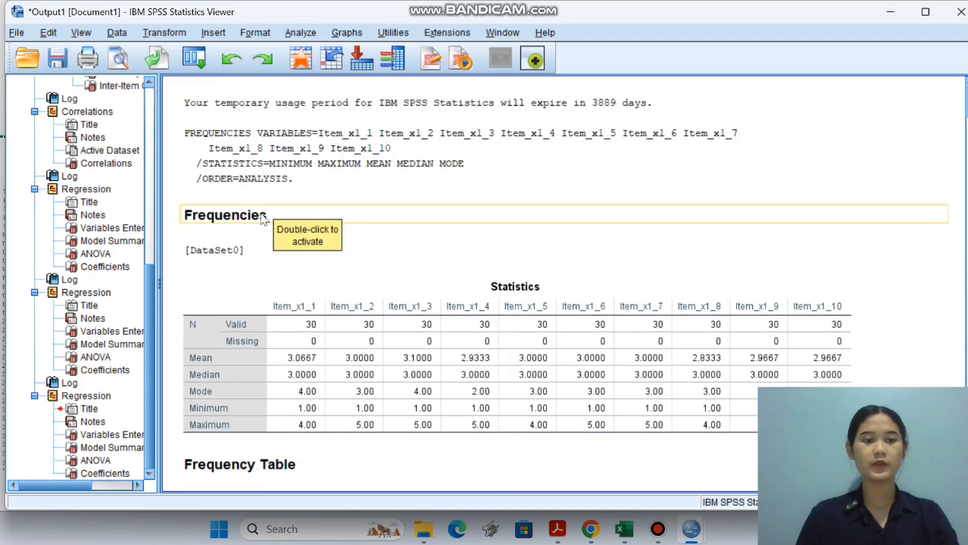
{"action": "right_click", "coordinate": [280, 219]}
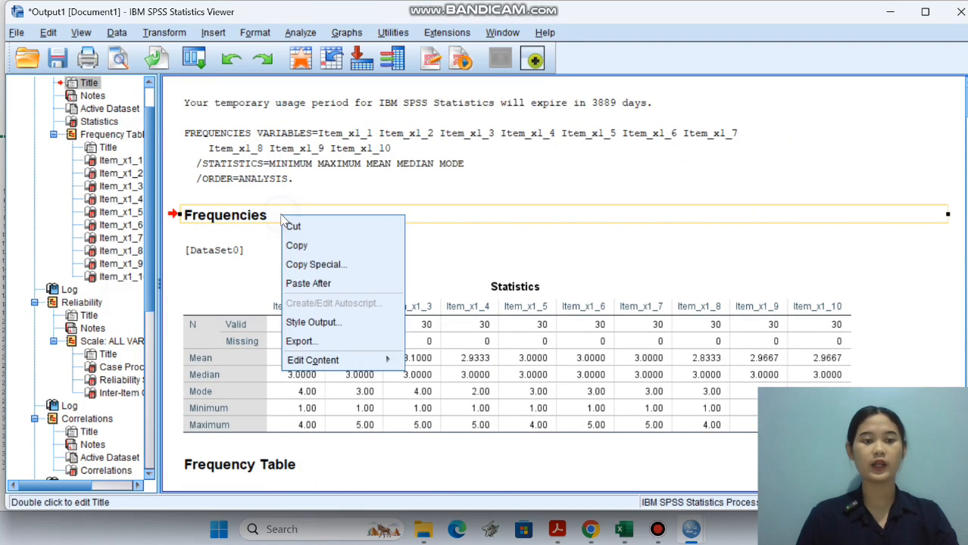
{"action": "left_click", "coordinate": [300, 342]}
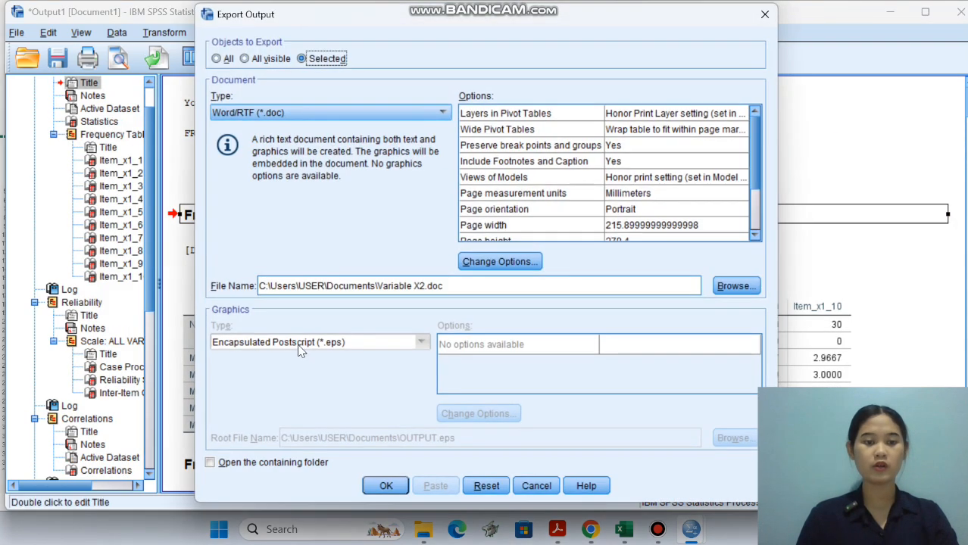
{"action": "left_click", "coordinate": [218, 59]}
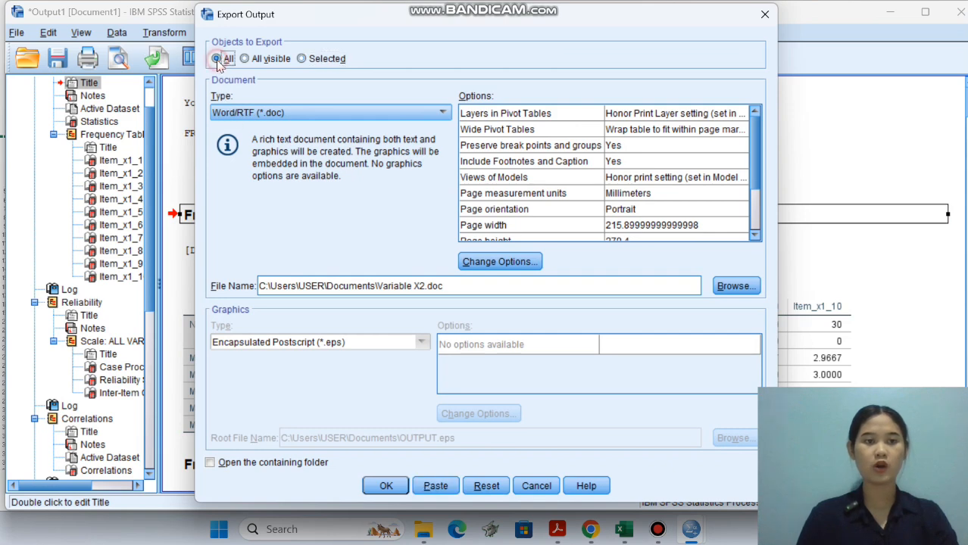
{"action": "left_click", "coordinate": [723, 288]}
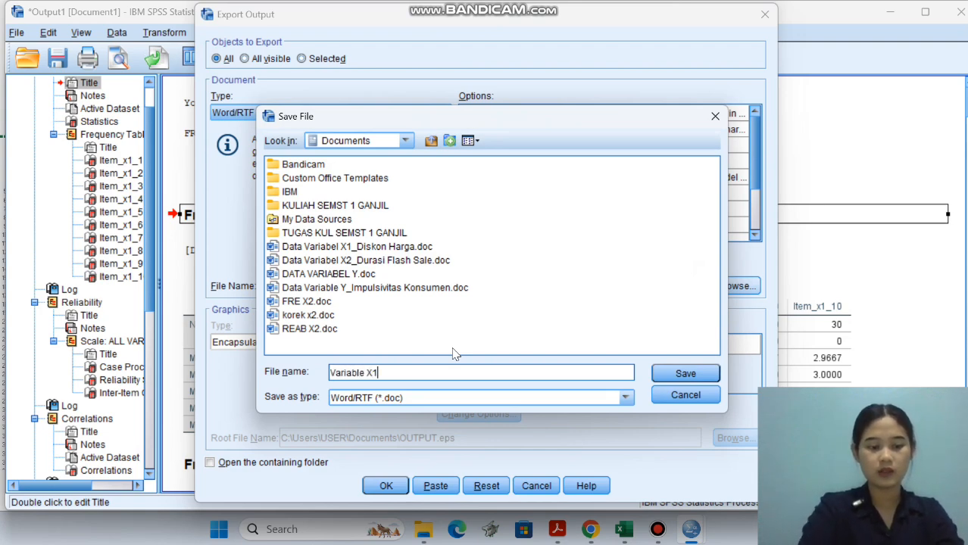
{"action": "left_click", "coordinate": [659, 372]}
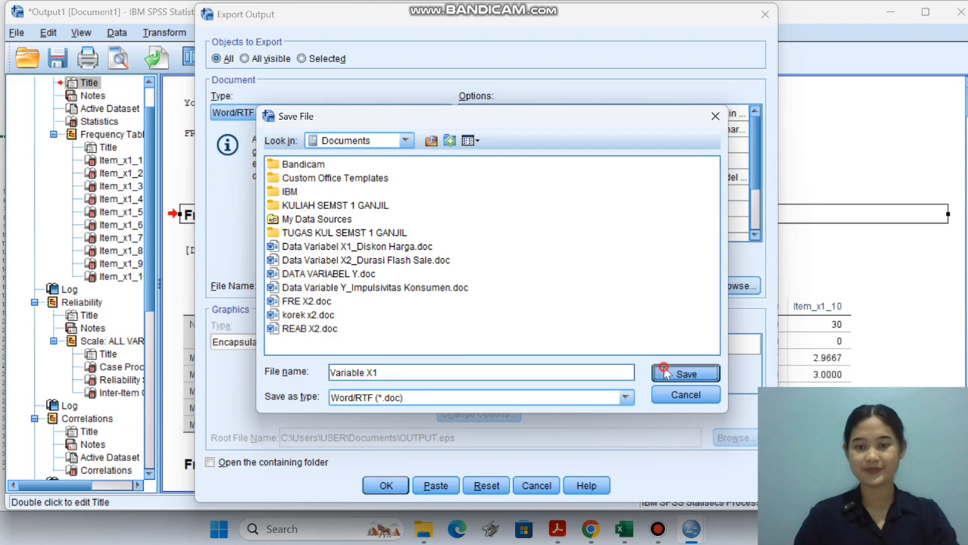
{"action": "left_click", "coordinate": [382, 487]}
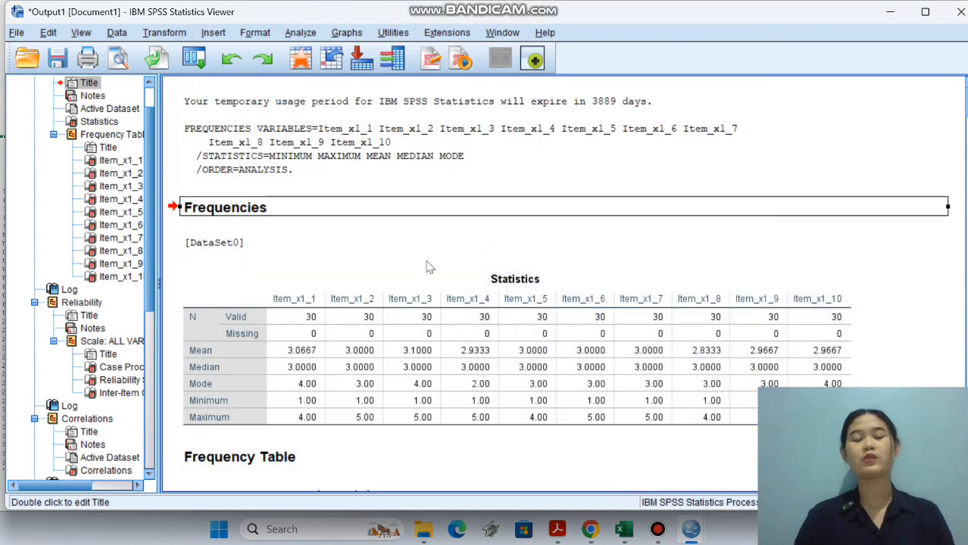
{"action": "scroll", "coordinate": [429, 250], "scroll_direction": "down", "scroll_amount": 2}
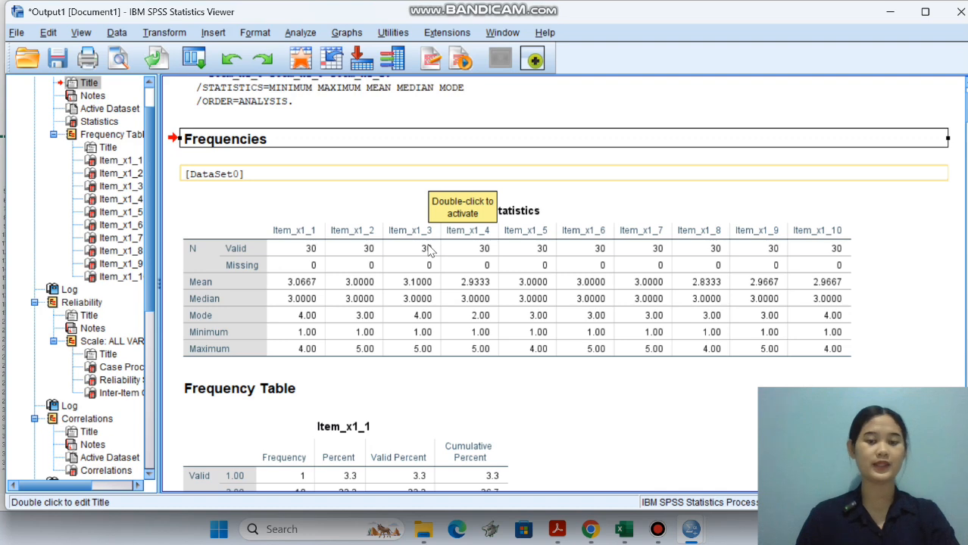
Switch to Excel and copy the item names Item_x2_1 to Item_x2_12 from the validity table on the DURASI FLASH SALE (X2) sheet.
{"action": "key", "text": "alt+Tab"}
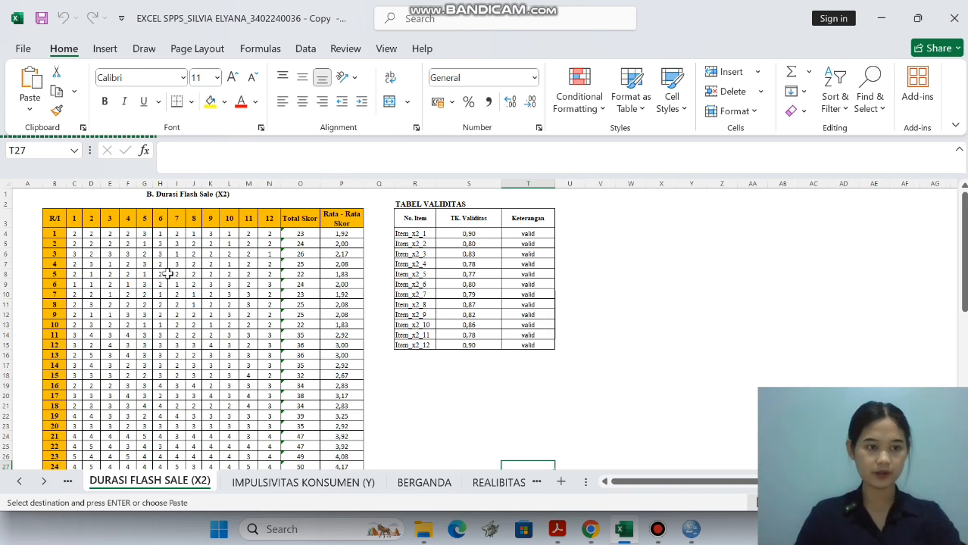
{"action": "scroll", "coordinate": [152, 288], "scroll_direction": "down", "scroll_amount": 4}
{"action": "scroll", "coordinate": [76, 296], "scroll_direction": "up", "scroll_amount": 4}
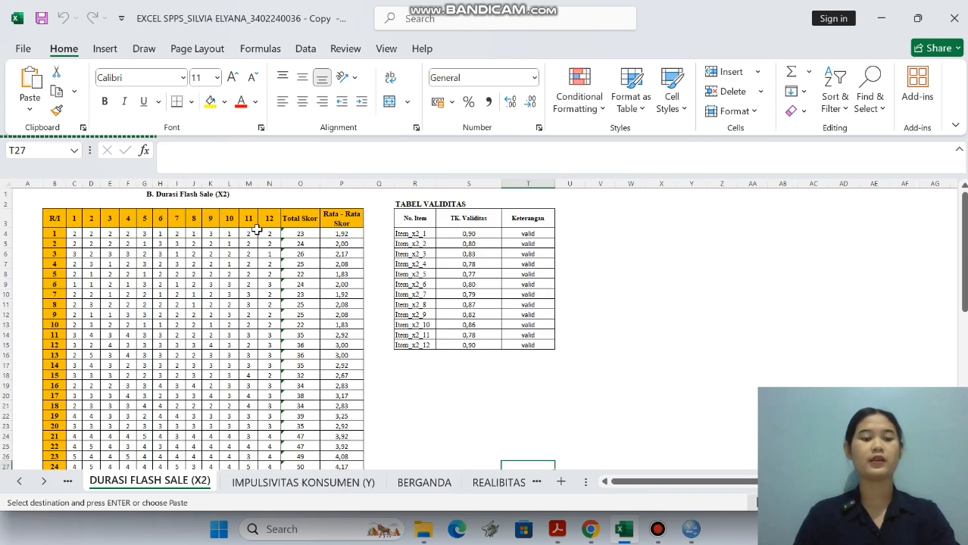
{"action": "left_click_drag", "start_coordinate": [413, 234], "coordinate": [415, 346]}
{"action": "key", "text": "ctrl+c"}
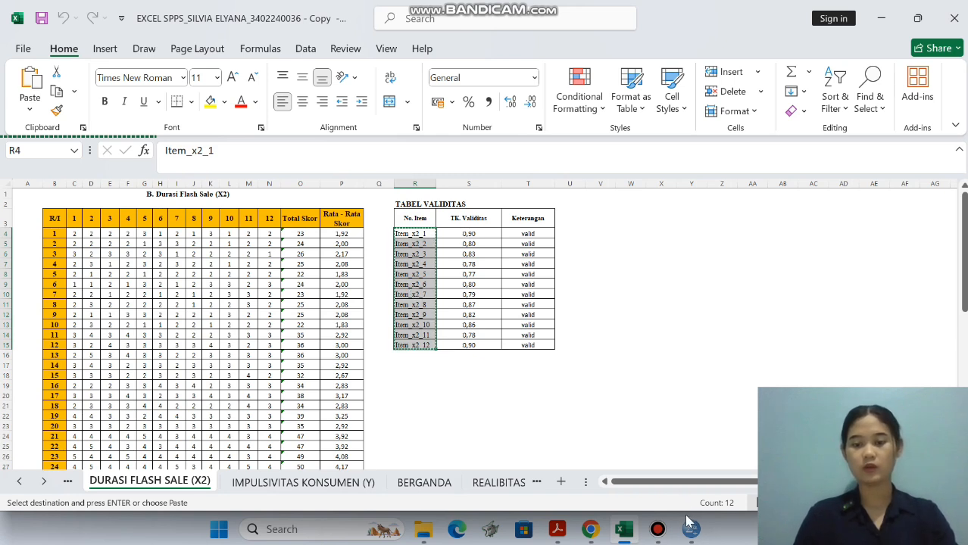
Switch to the empty SPSS dataset, paste the copied item names as variable names from the first row, and show the data grid.
{"action": "mouse_move", "coordinate": [693, 530]}
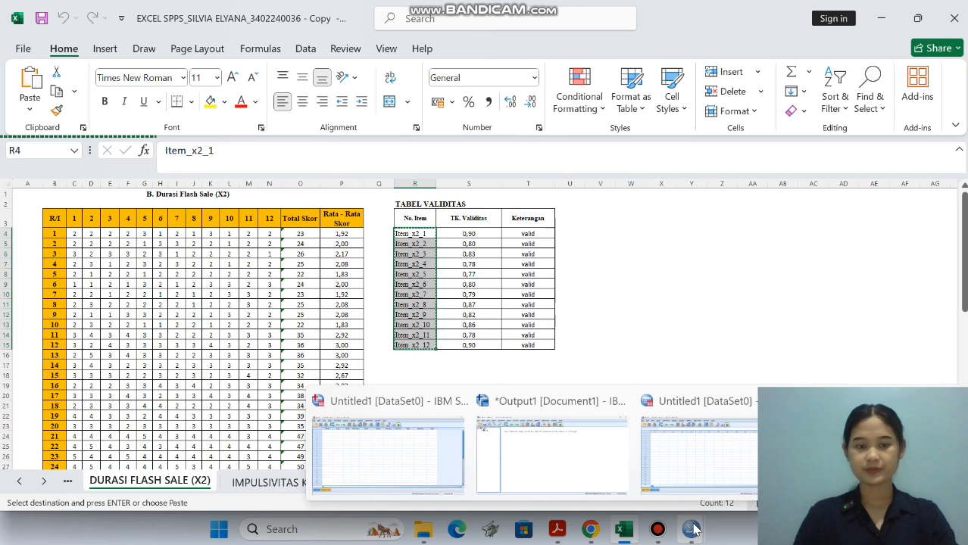
{"action": "left_click", "coordinate": [423, 468]}
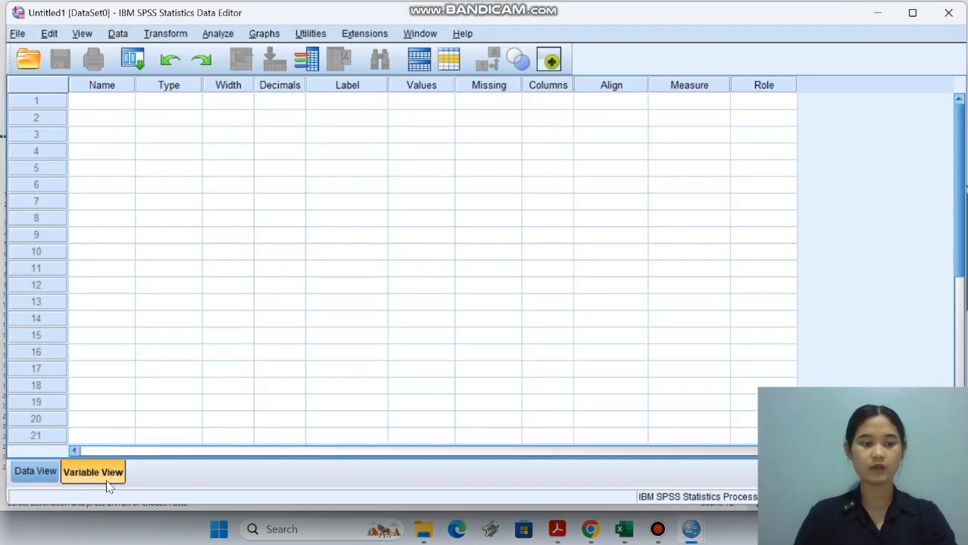
{"action": "left_click", "coordinate": [102, 105]}
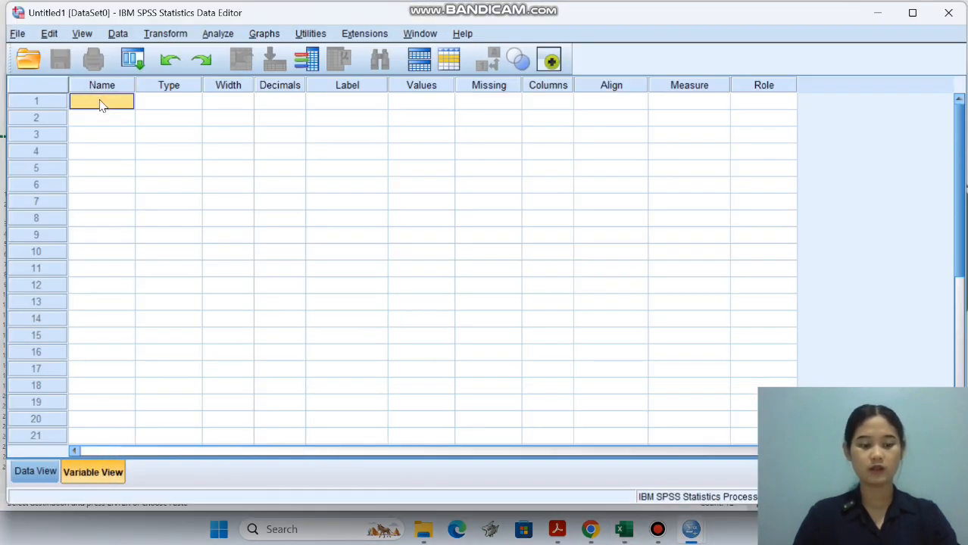
{"action": "key", "text": "ctrl+v"}
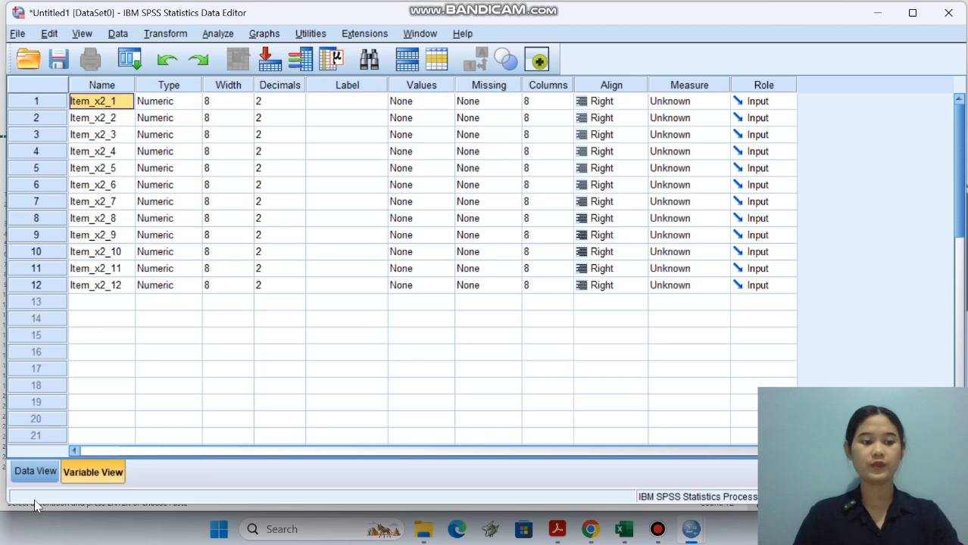
{"action": "left_click", "coordinate": [31, 472]}
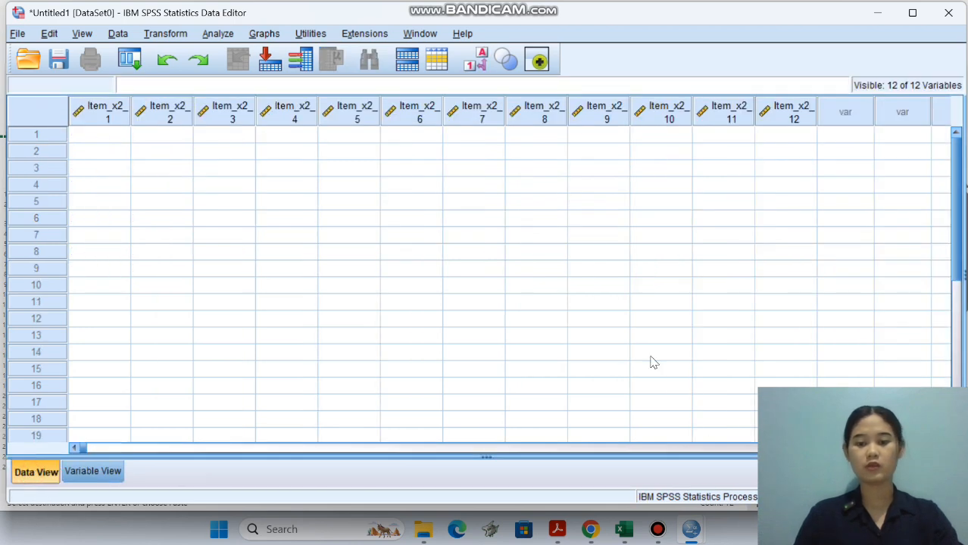
Switch to Excel and copy the scores of items 1 to 12 for all 30 respondents on the DURASI FLASH SALE (X2) sheet.
{"action": "mouse_move", "coordinate": [623, 529]}
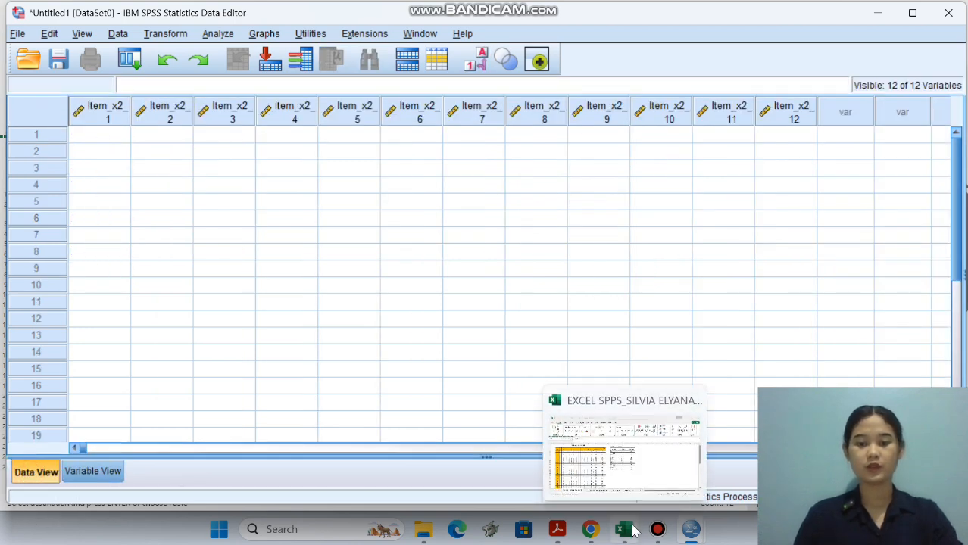
{"action": "left_click", "coordinate": [622, 503]}
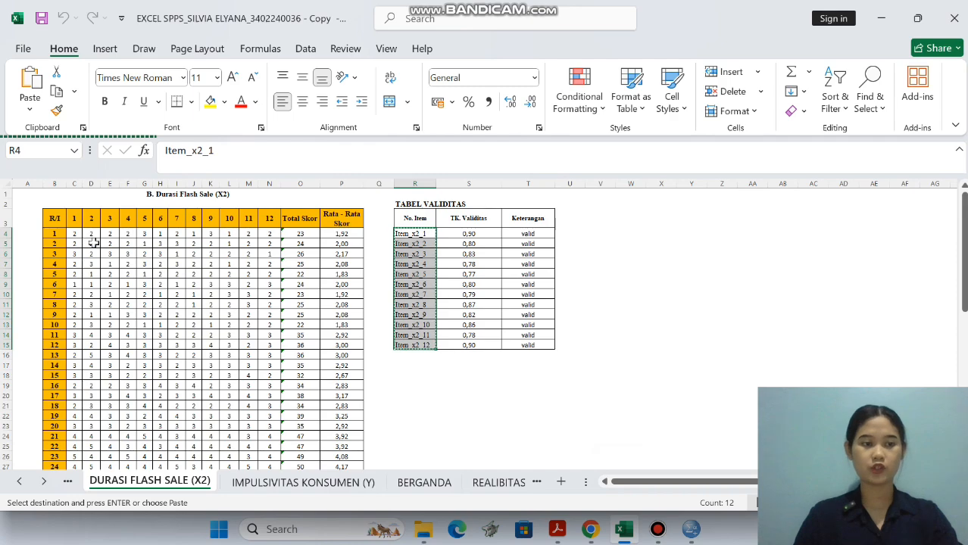
{"action": "left_click_drag", "start_coordinate": [74, 236], "coordinate": [267, 440]}
{"action": "key", "text": "ctrl+c"}
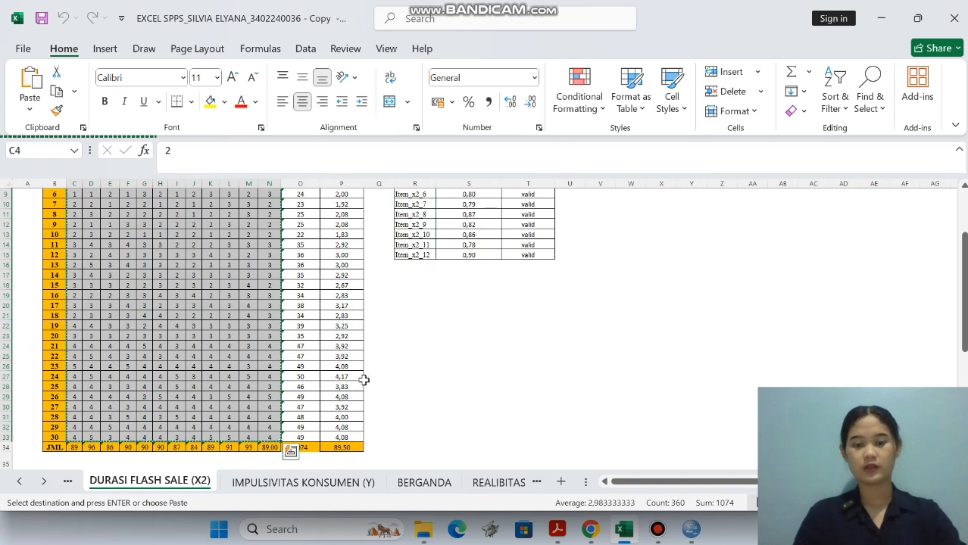
Switch to the SPSS dataset with the Item_x2 variables and paste the copied scores starting at the first case of Item_x2_1.
{"action": "mouse_move", "coordinate": [691, 529]}
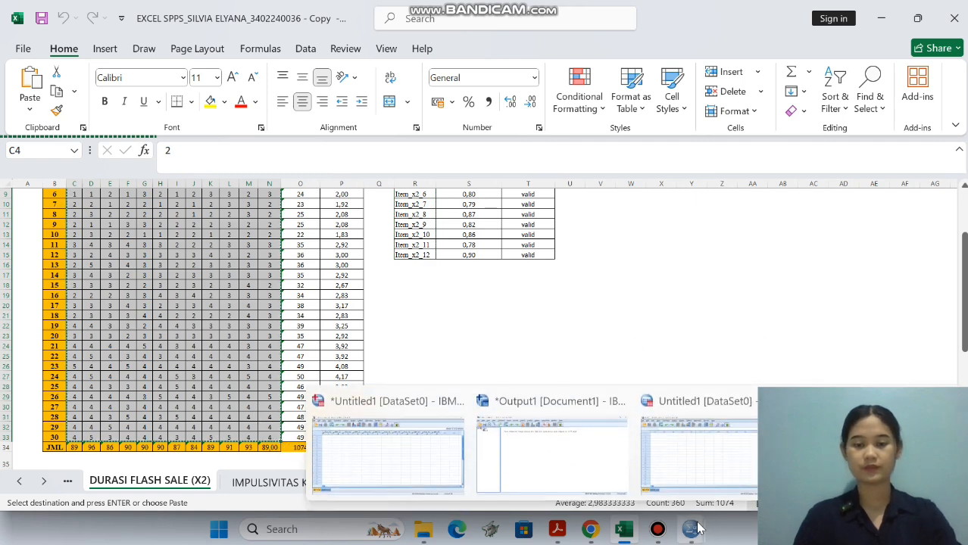
{"action": "left_click", "coordinate": [421, 456]}
{"action": "left_click", "coordinate": [101, 137]}
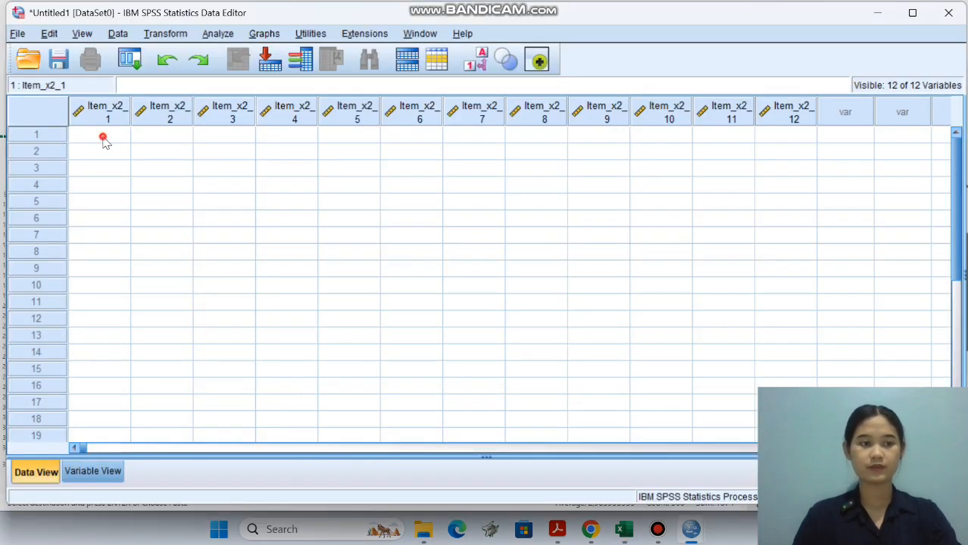
{"action": "key", "text": "ctrl+v"}
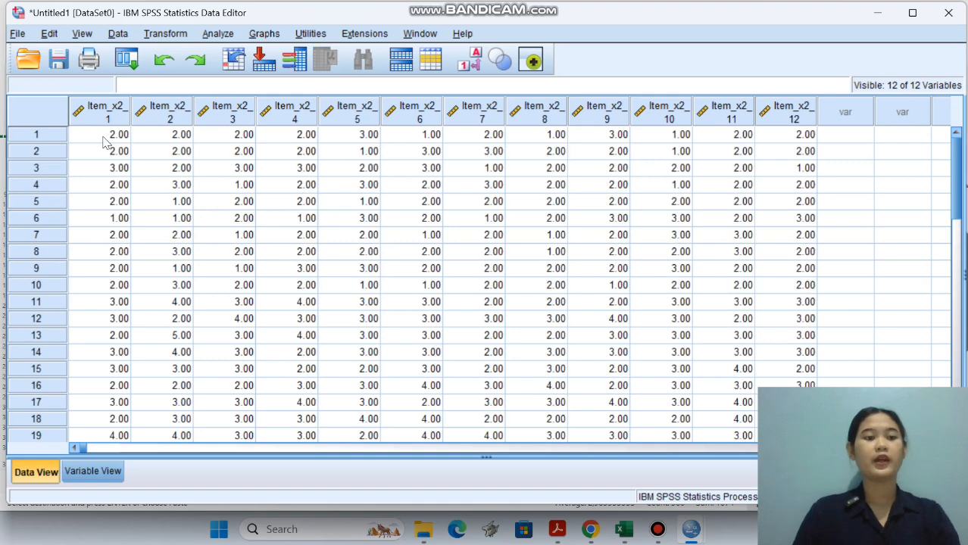
Set up a Frequencies analysis with all variables from Item_x2_1 to Item_x2_12.
{"action": "left_click", "coordinate": [215, 34]}
{"action": "left_click", "coordinate": [213, 36]}
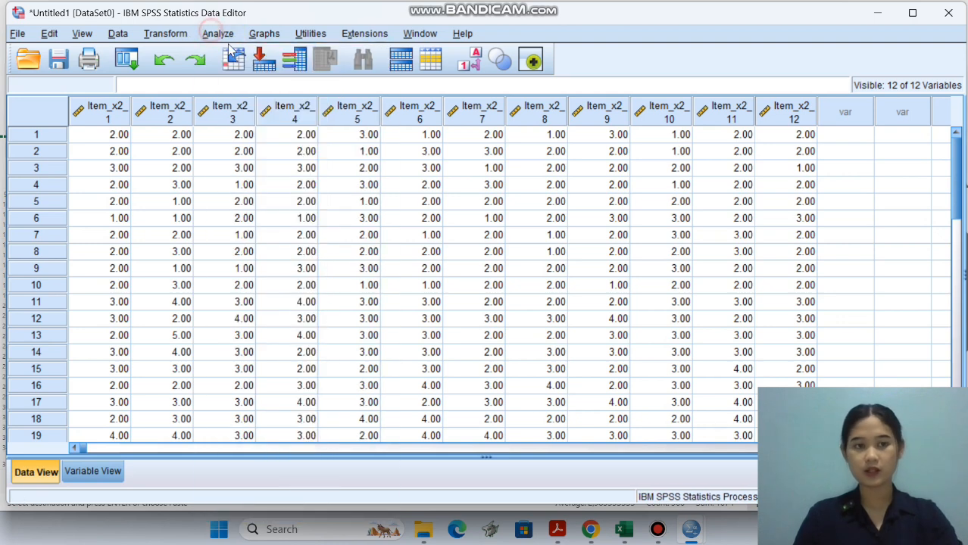
{"action": "left_click", "coordinate": [224, 35]}
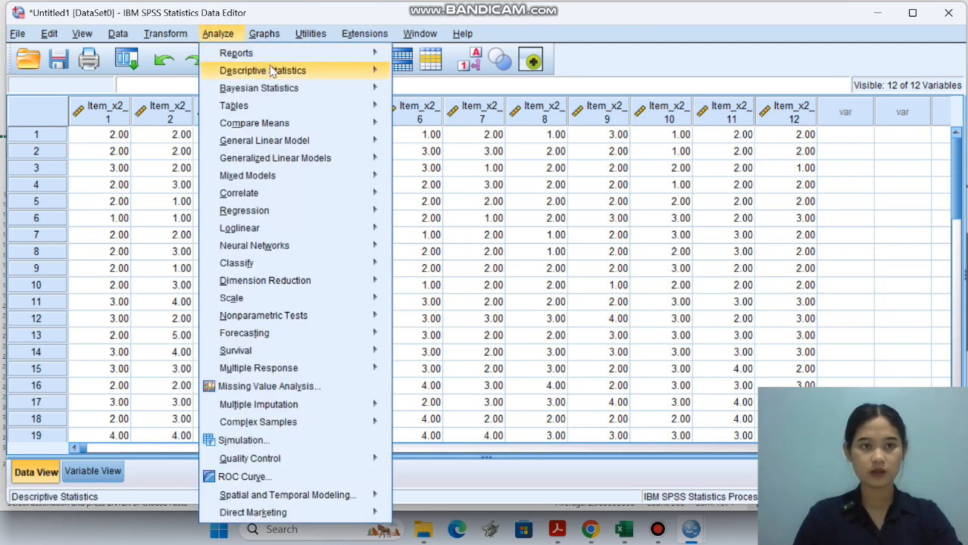
{"action": "mouse_move", "coordinate": [272, 70]}
{"action": "left_click", "coordinate": [415, 76]}
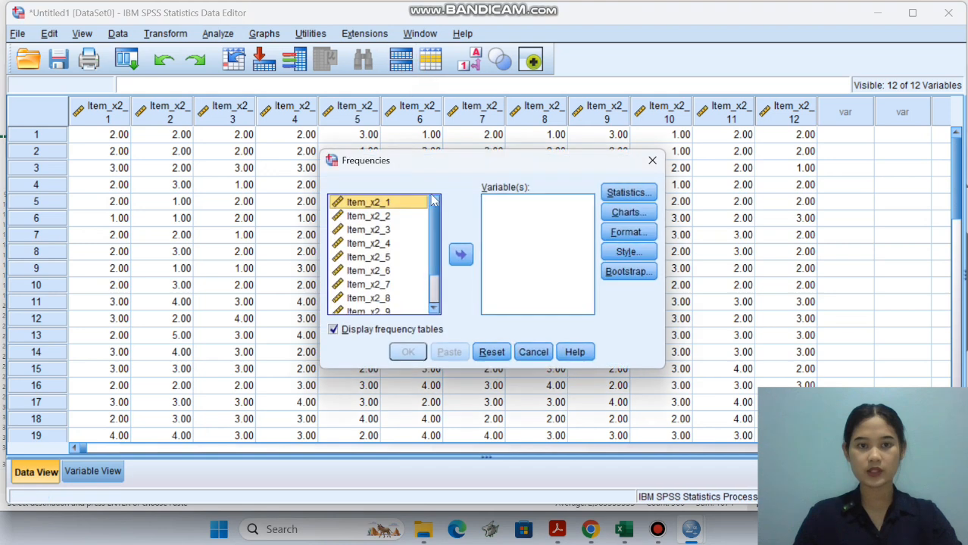
{"action": "key", "text": "ctrl+a"}
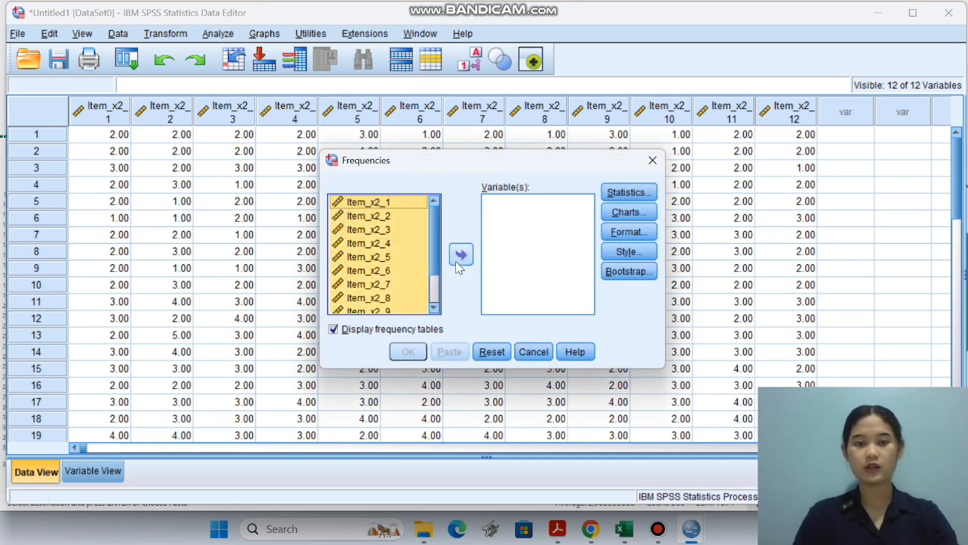
{"action": "left_click", "coordinate": [460, 255]}
Include the mean, median, mode, minimum and maximum in the Frequencies statistics.
{"action": "left_click", "coordinate": [621, 193]}
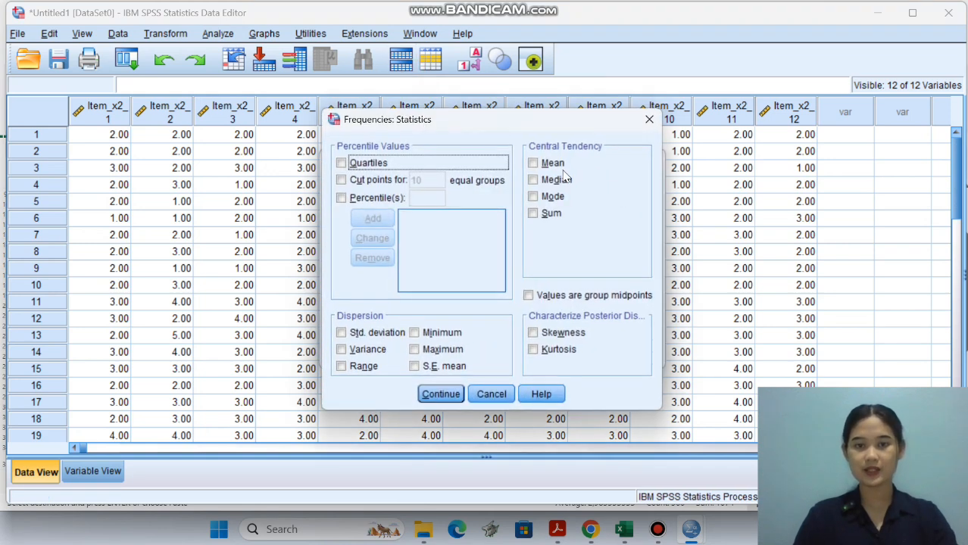
{"action": "left_click", "coordinate": [533, 163]}
{"action": "left_click", "coordinate": [533, 179]}
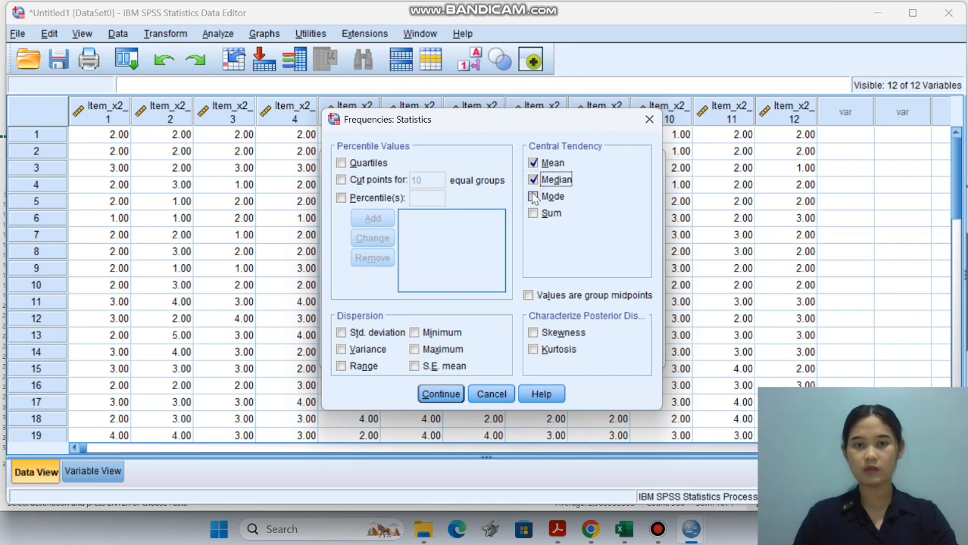
{"action": "left_click", "coordinate": [533, 196]}
{"action": "left_click", "coordinate": [414, 332]}
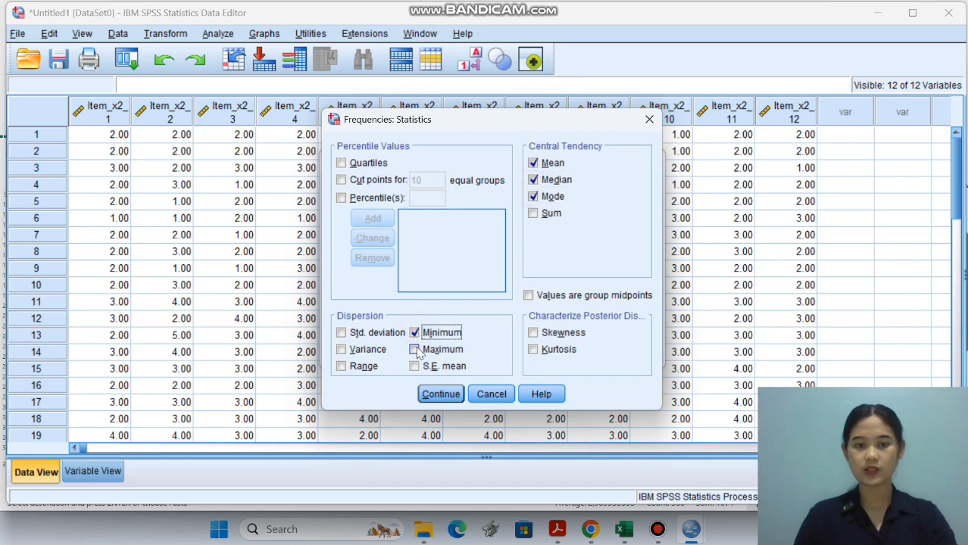
{"action": "left_click", "coordinate": [414, 349]}
{"action": "left_click", "coordinate": [441, 394]}
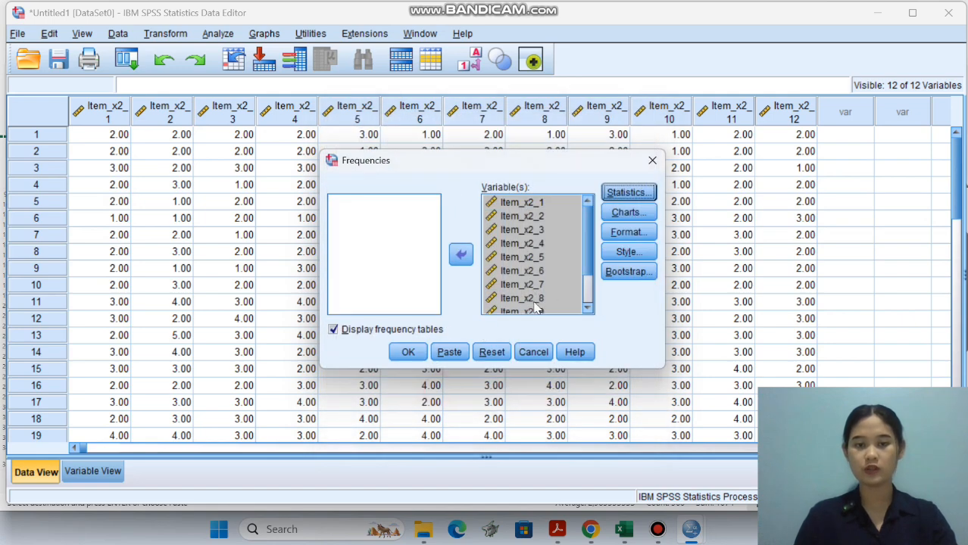
Run the Frequencies analysis and review the frequency tables of the Item_x2 variables.
{"action": "left_click", "coordinate": [408, 351]}
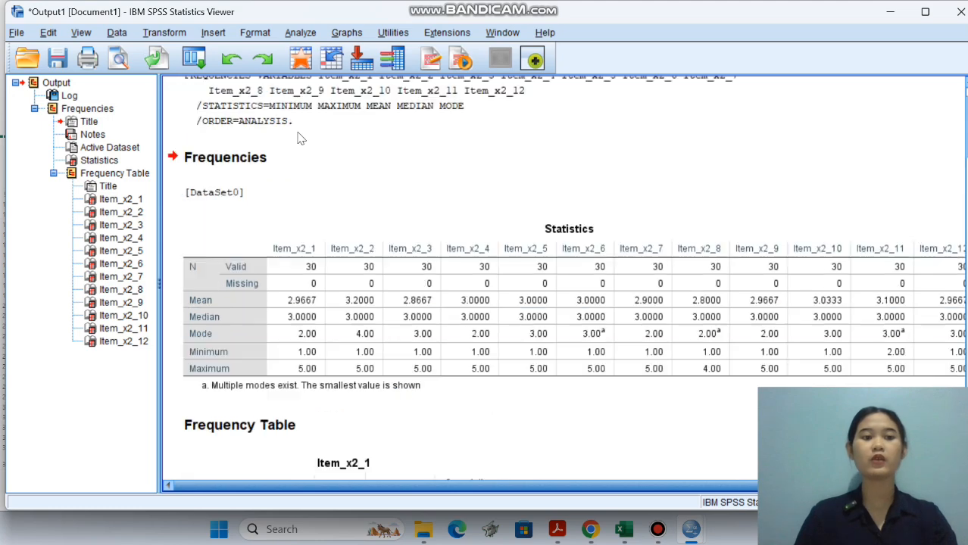
{"action": "scroll", "coordinate": [515, 243], "scroll_direction": "down", "scroll_amount": 20}
{"action": "scroll", "coordinate": [515, 242], "scroll_direction": "down", "scroll_amount": 15}
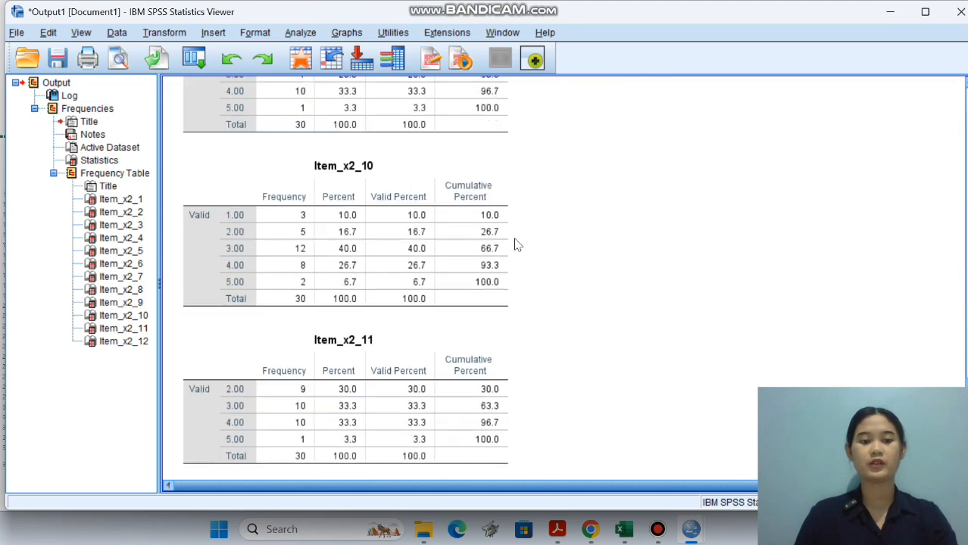
{"action": "scroll", "coordinate": [487, 218], "scroll_direction": "up", "scroll_amount": 20}
{"action": "scroll", "coordinate": [458, 178], "scroll_direction": "up", "scroll_amount": 8}
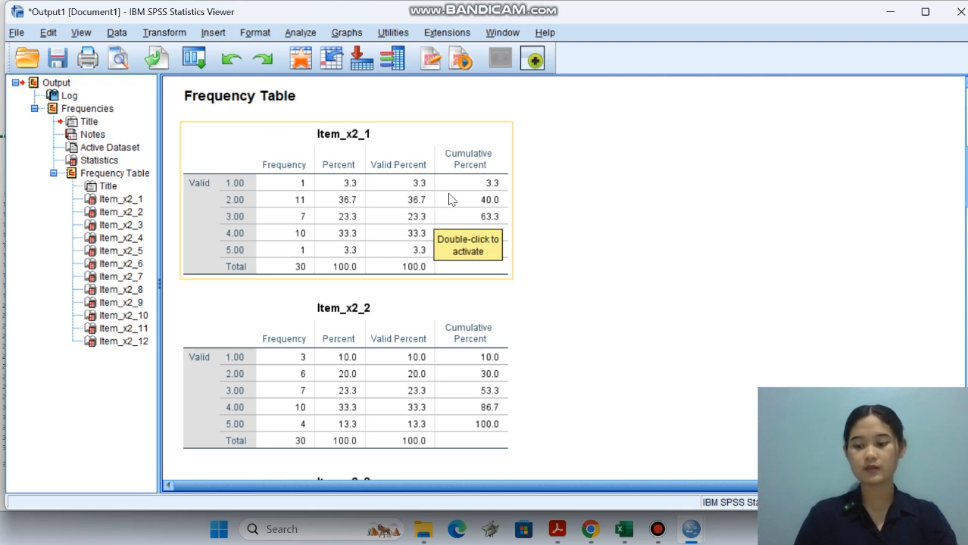
Run a Reliability Analysis with the Alpha model on all twelve Item_x2 variables, including inter-item correlations.
{"action": "left_click", "coordinate": [299, 32]}
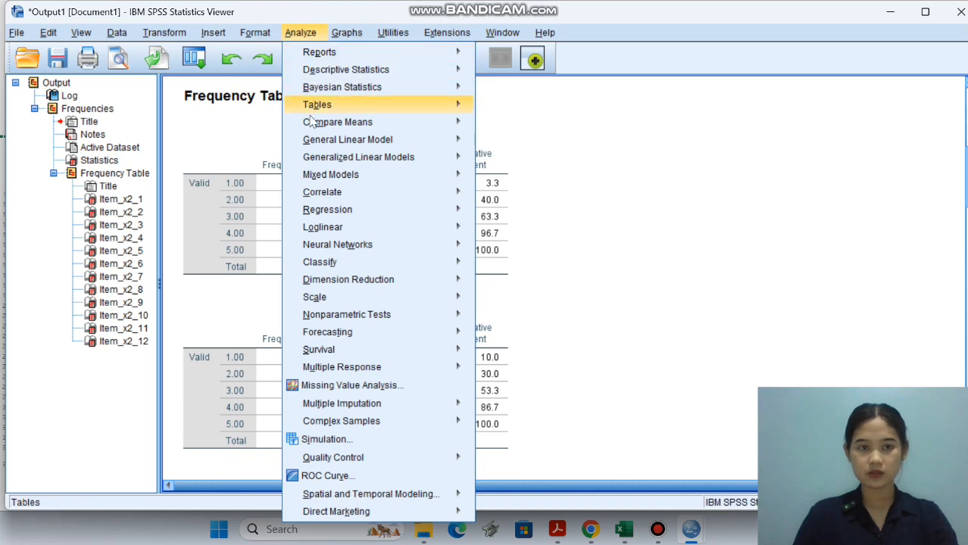
{"action": "mouse_move", "coordinate": [368, 300]}
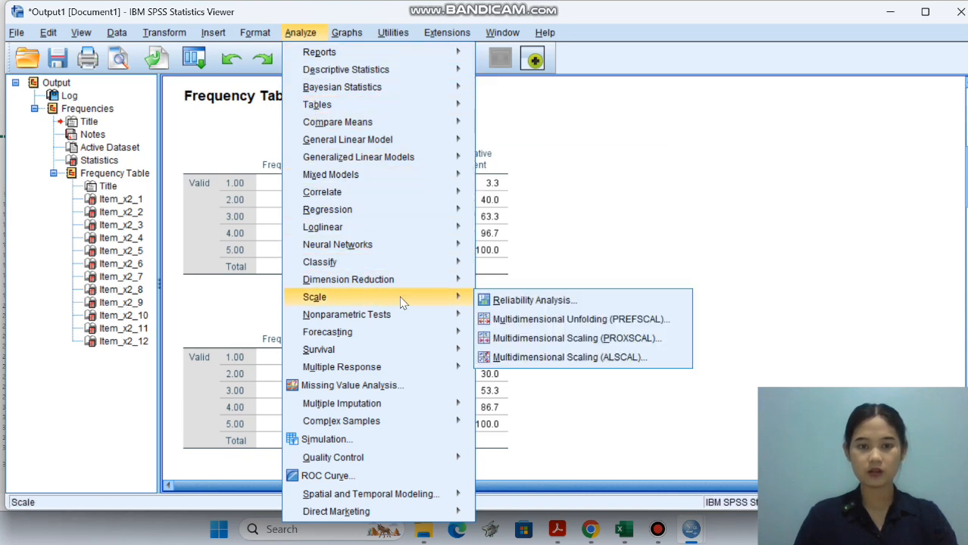
{"action": "left_click", "coordinate": [503, 301]}
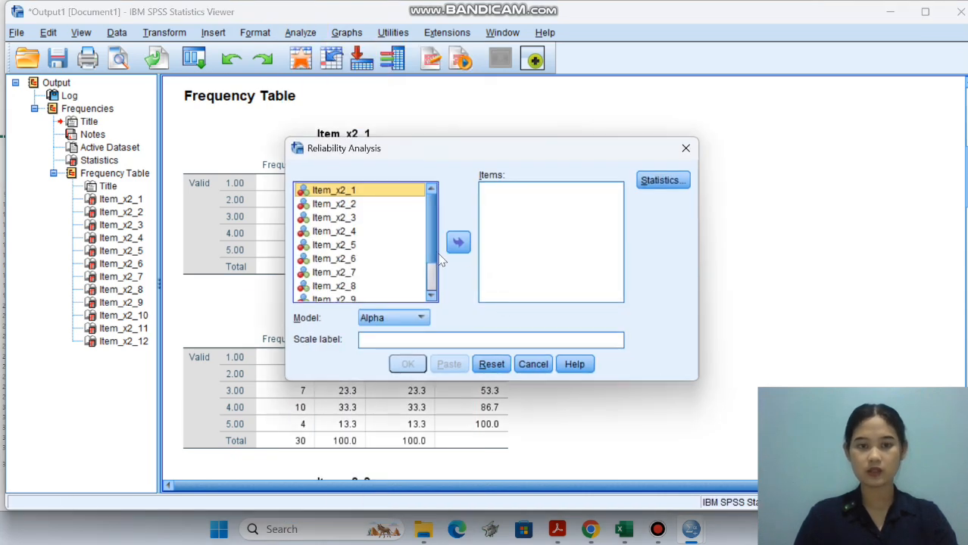
{"action": "key", "text": "ctrl+a"}
{"action": "left_click", "coordinate": [459, 242]}
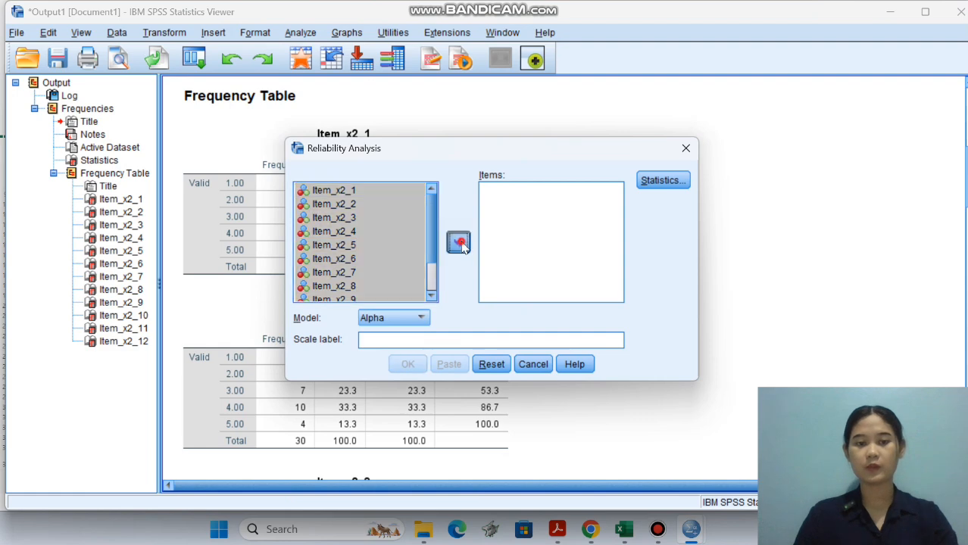
{"action": "left_click", "coordinate": [648, 181]}
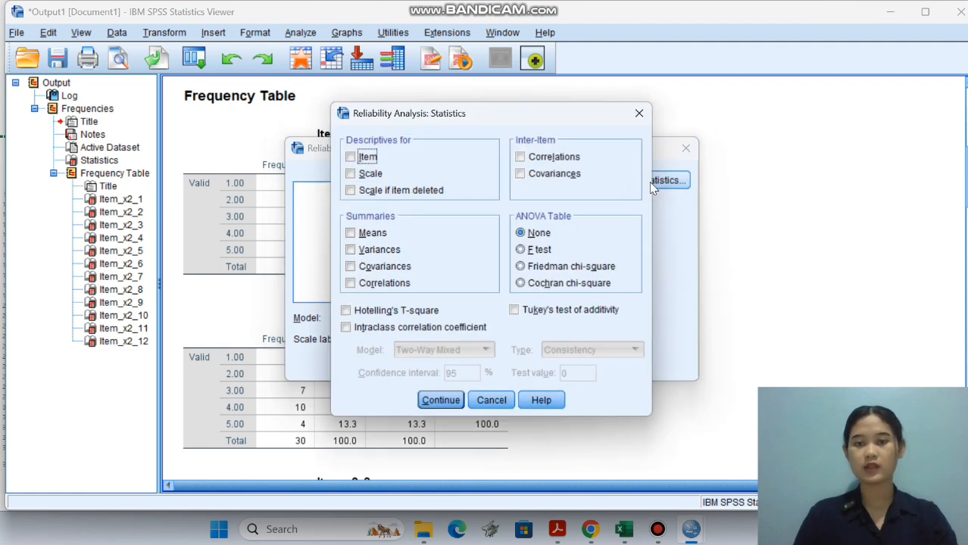
{"action": "left_click", "coordinate": [521, 157]}
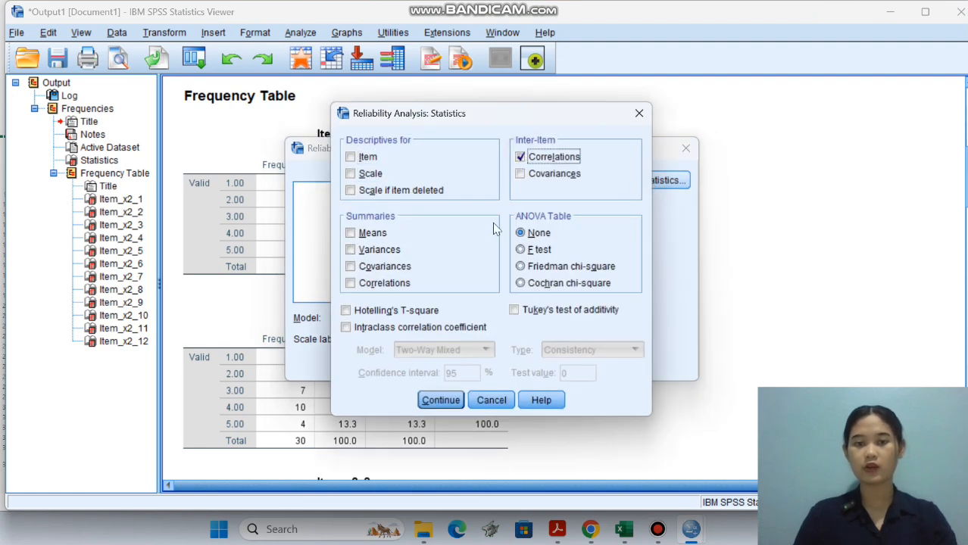
{"action": "left_click", "coordinate": [441, 399]}
{"action": "left_click", "coordinate": [405, 363]}
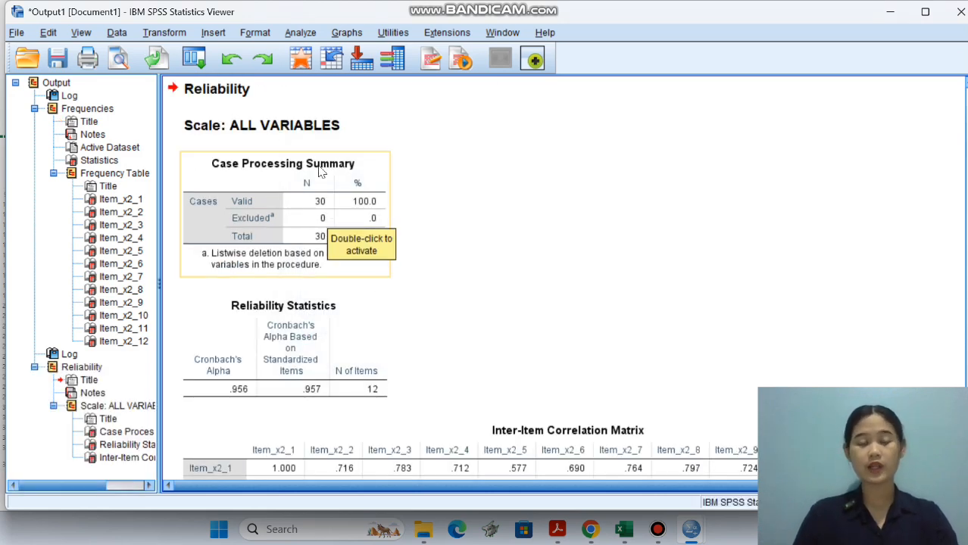
Create a new empty dataset and show its variable definitions.
{"action": "left_click", "coordinate": [17, 34]}
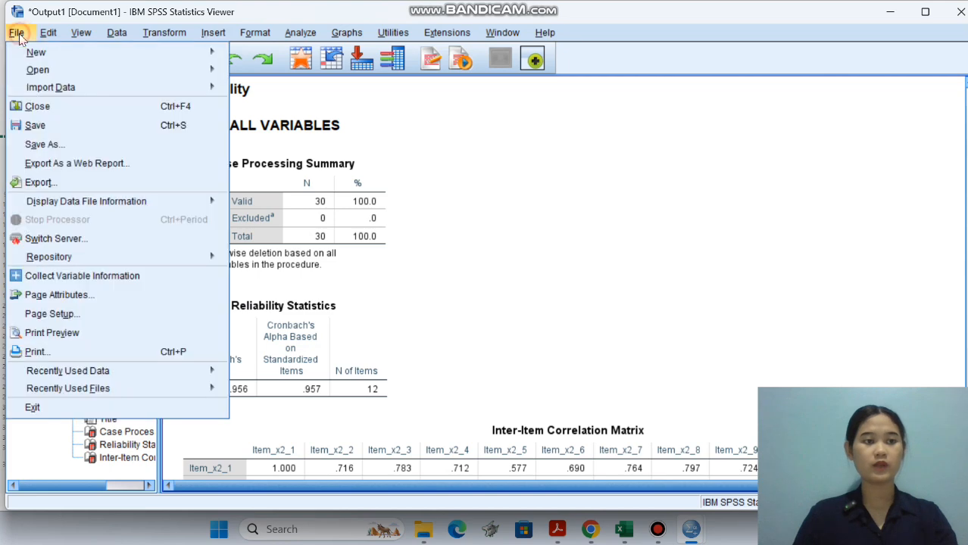
{"action": "mouse_move", "coordinate": [58, 57]}
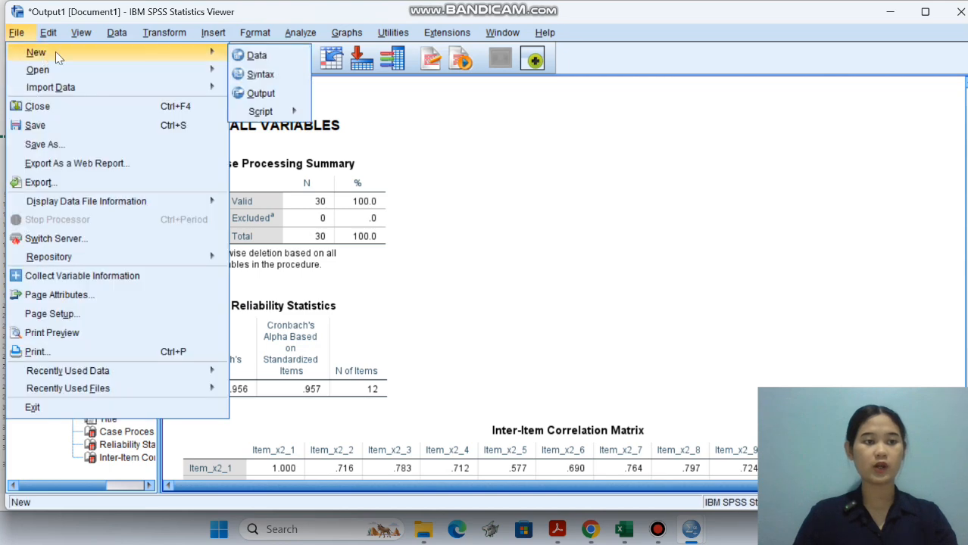
{"action": "left_click", "coordinate": [256, 55]}
{"action": "double_click", "coordinate": [151, 155]}
{"action": "left_click", "coordinate": [115, 471]}
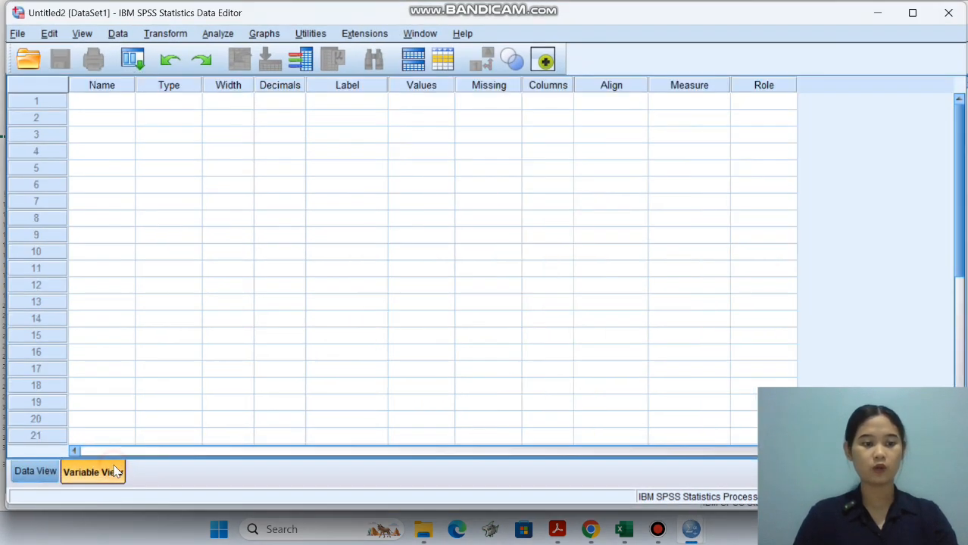
Define three variables named DiskonHarga, DurasiFlashSale and ImpulsivitasKonsumen in the first three rows.
{"action": "left_click", "coordinate": [92, 103]}
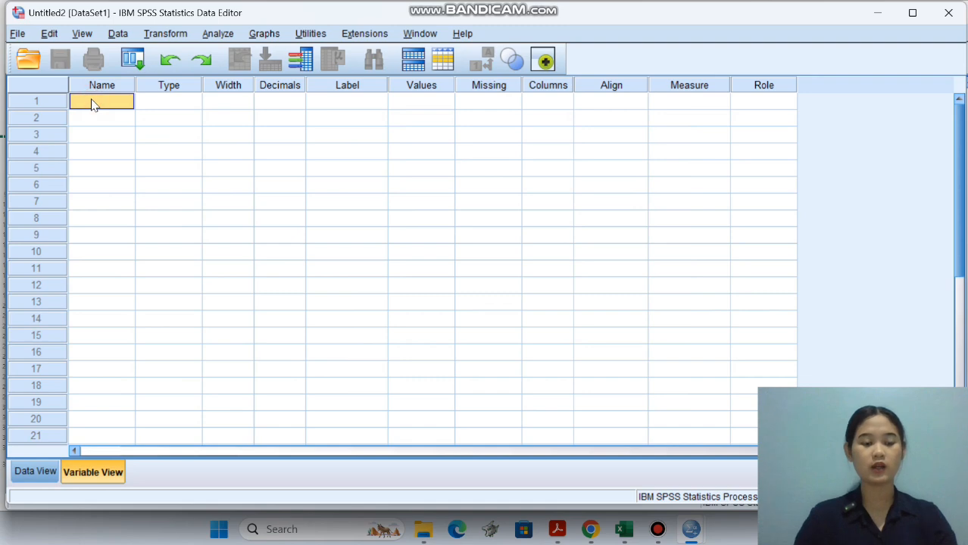
{"action": "left_click", "coordinate": [92, 100]}
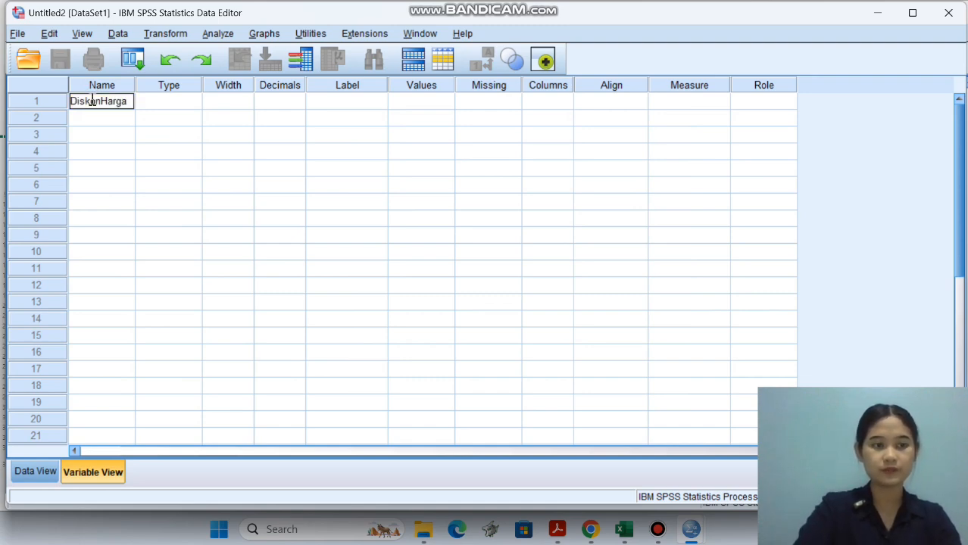
{"action": "key", "text": "Return"}
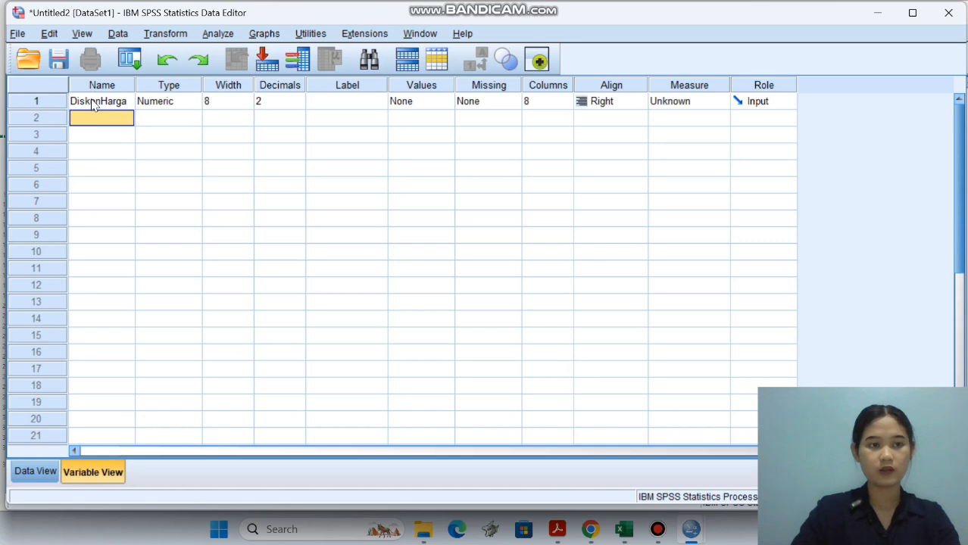
{"action": "key", "text": "shift"}
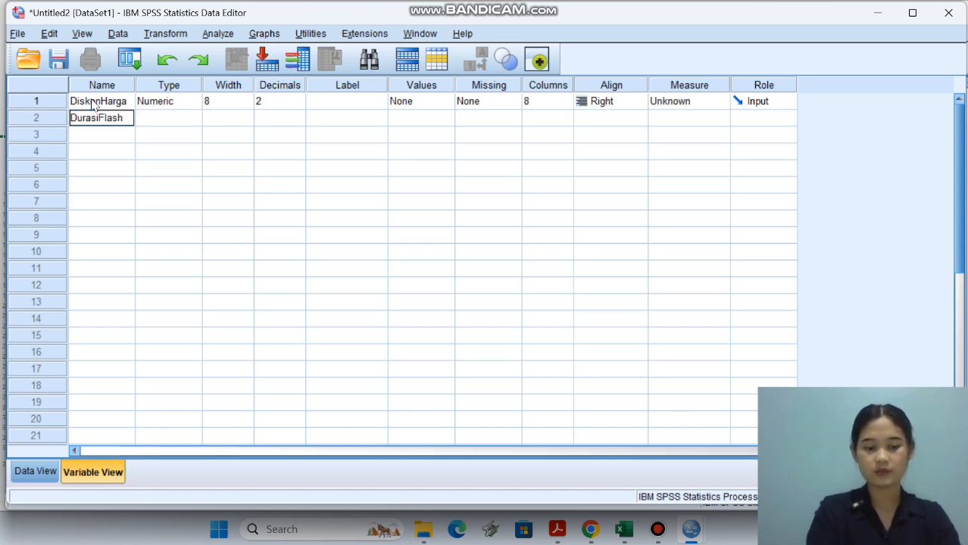
{"action": "type", "text": "Sale"}
{"action": "key", "text": "Return"}
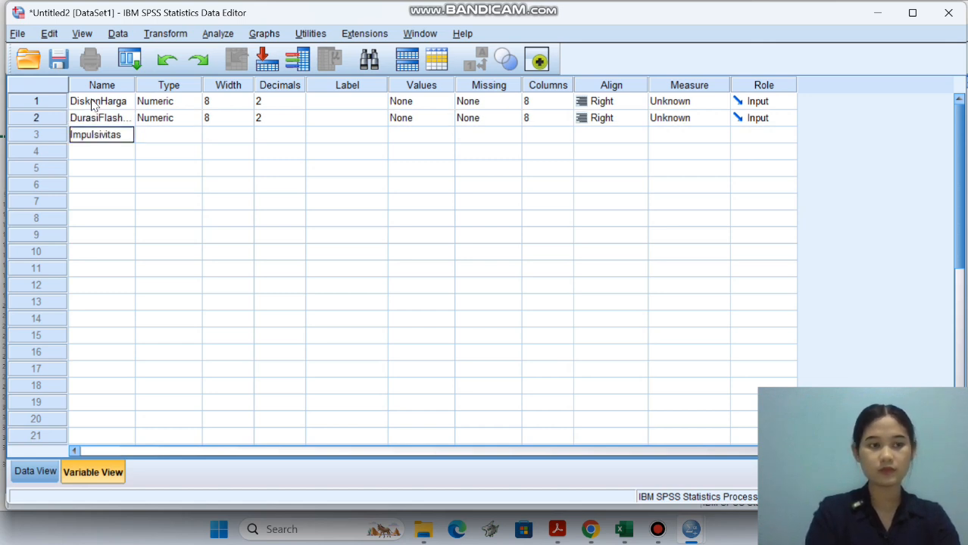
{"action": "type", "text": "ImpulsivitasKonsumem"}
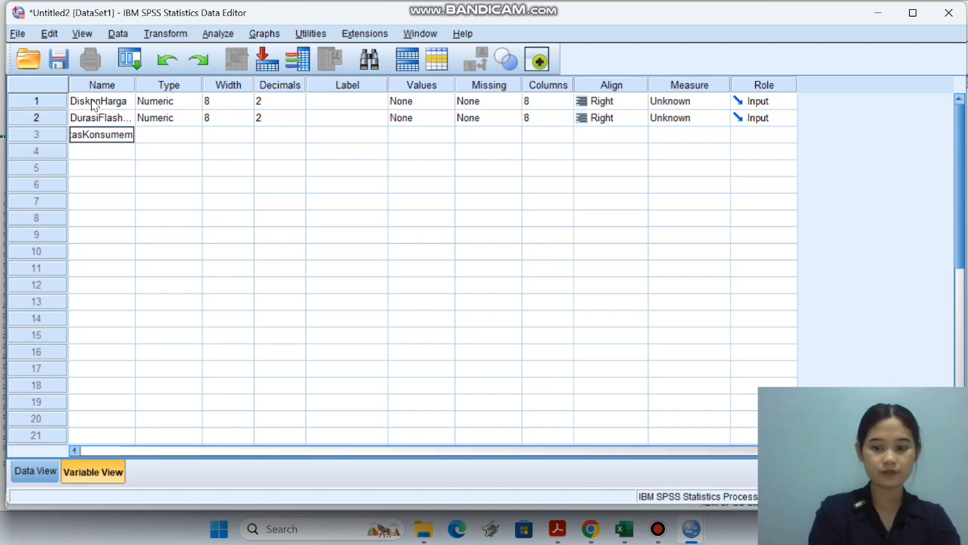
{"action": "key", "text": "BackSpace"}
{"action": "type", "text": "n"}
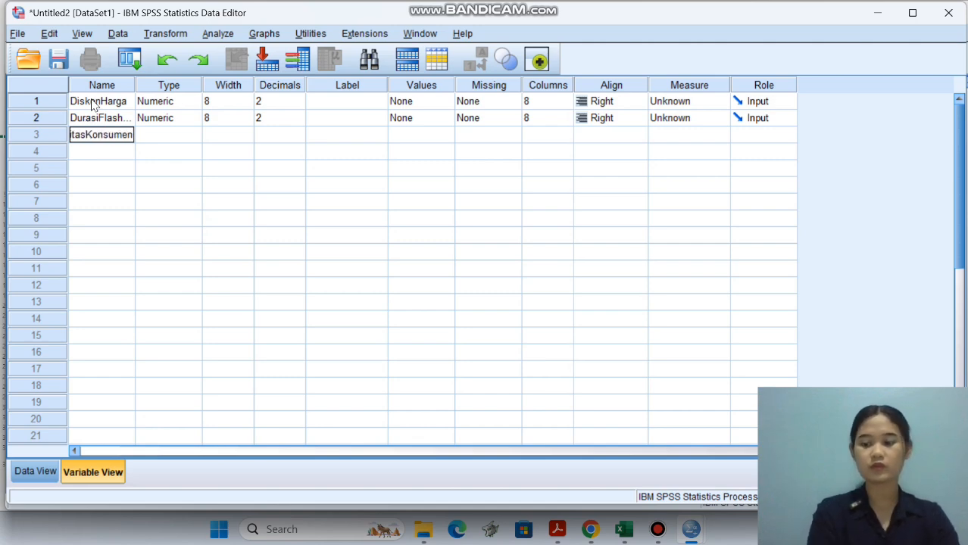
{"action": "key", "text": "Return"}
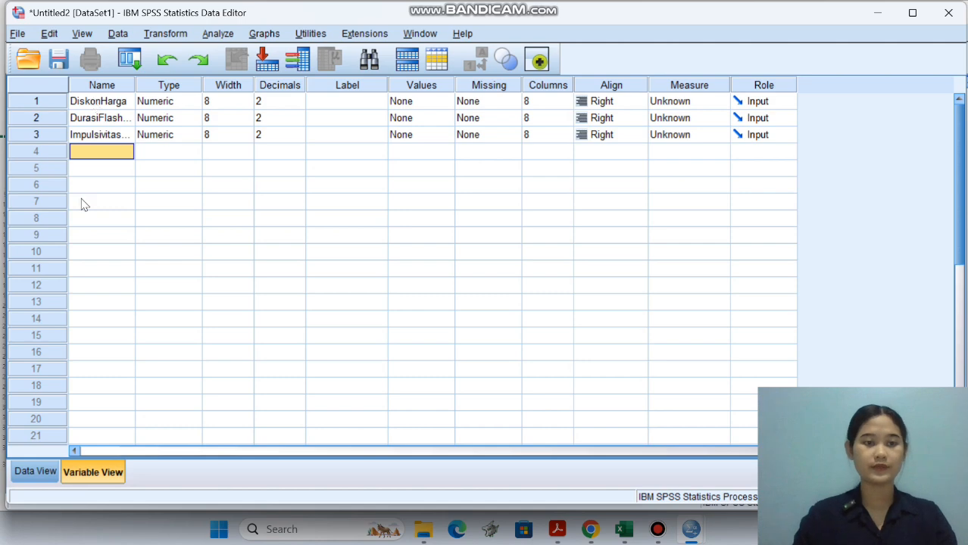
Switch to the Excel workbook and copy the three variables' scores for all 30 respondents, C4:E33, from the BERGANDA sheet.
{"action": "left_click", "coordinate": [27, 472]}
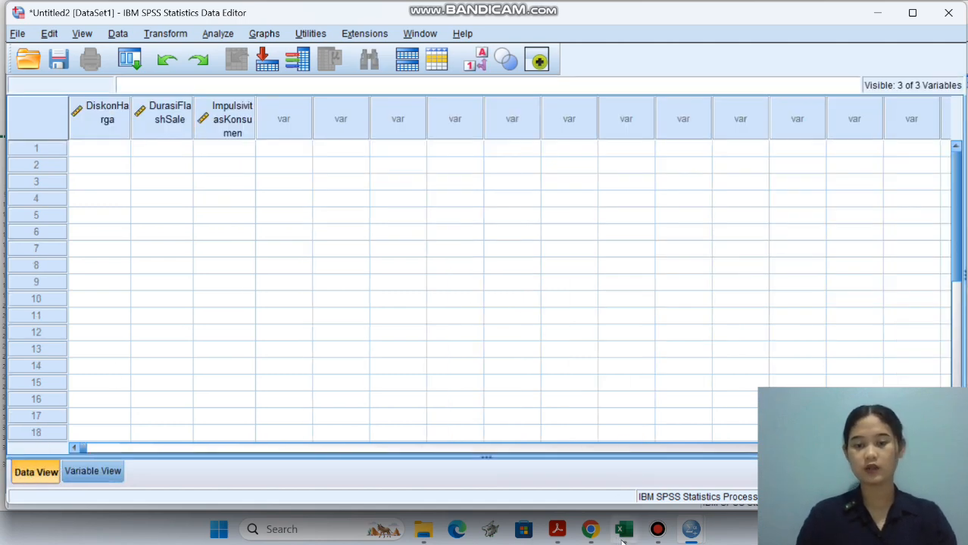
{"action": "mouse_move", "coordinate": [624, 529]}
{"action": "left_click", "coordinate": [646, 473]}
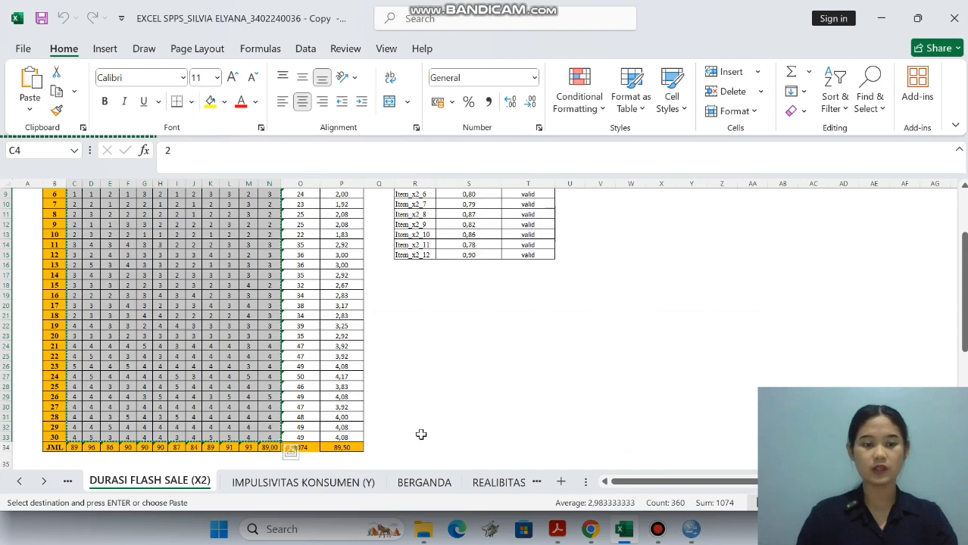
{"action": "left_click", "coordinate": [437, 484]}
{"action": "scroll", "coordinate": [267, 310], "scroll_direction": "up", "scroll_amount": 2}
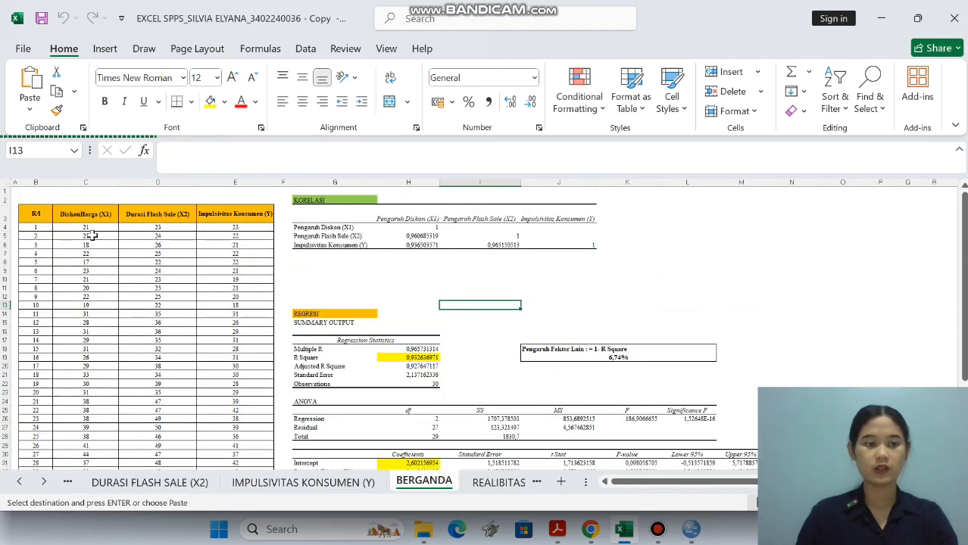
{"action": "left_click_drag", "start_coordinate": [87, 229], "coordinate": [248, 446]}
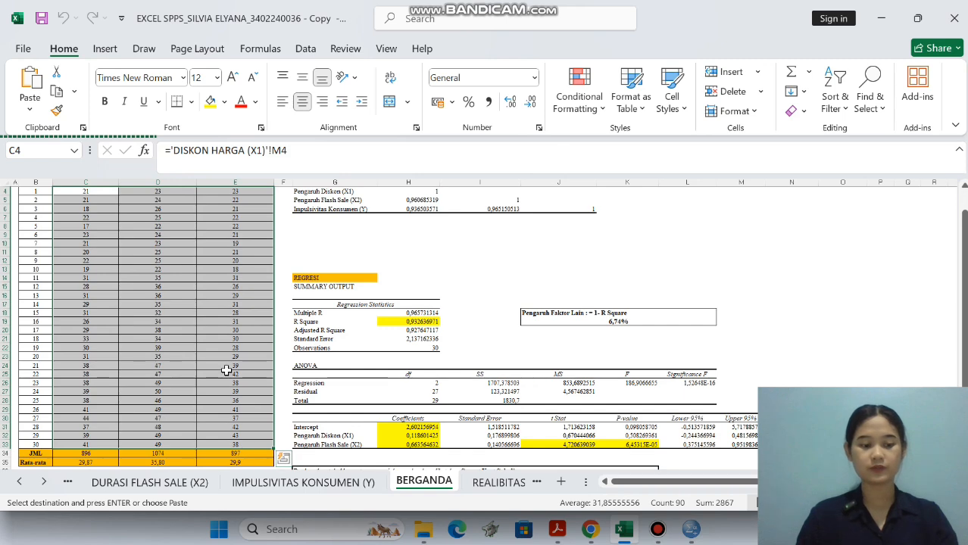
{"action": "key", "text": "ctrl+c"}
Return to the Untitled2 dataset in SPSS and paste the copied scores starting at the first case of DiskonHarga.
{"action": "mouse_move", "coordinate": [694, 534]}
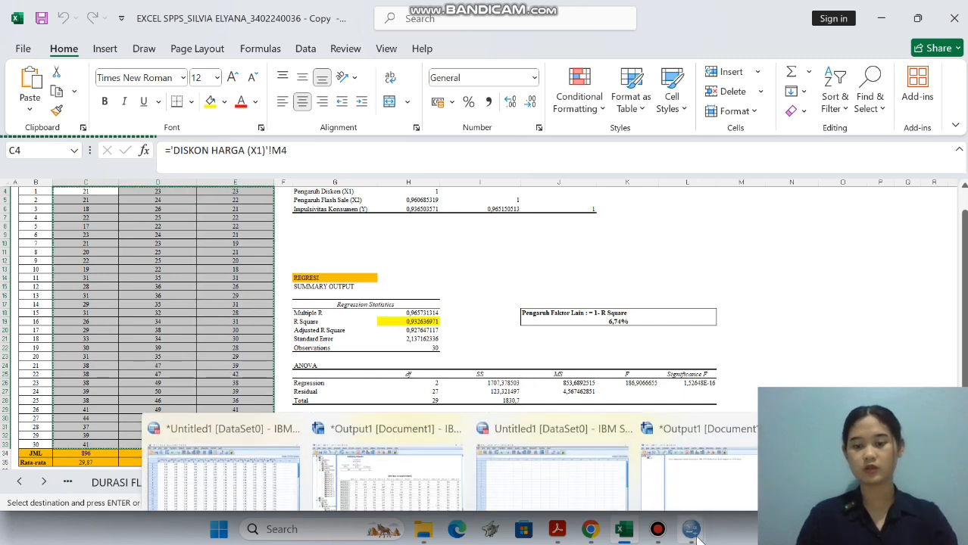
{"action": "left_click", "coordinate": [716, 399]}
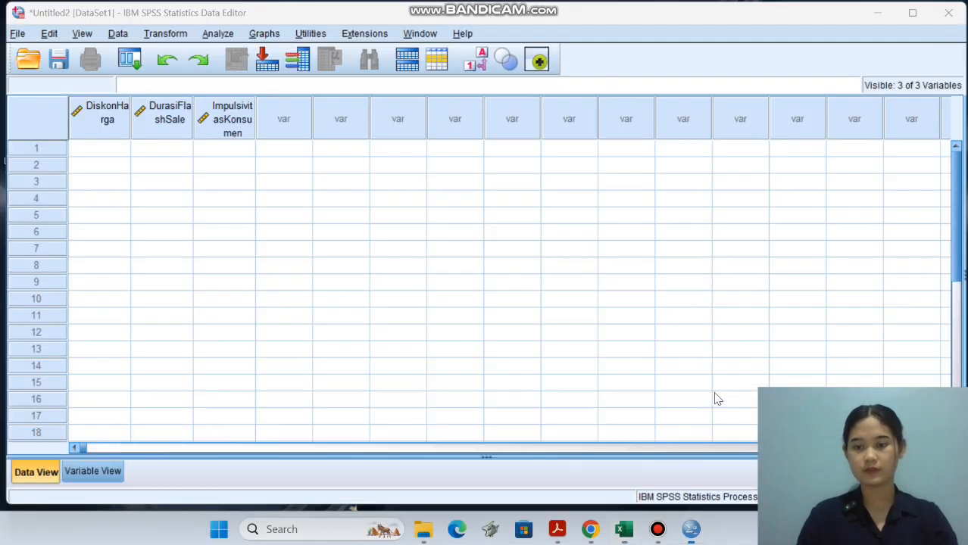
{"action": "left_click", "coordinate": [92, 152]}
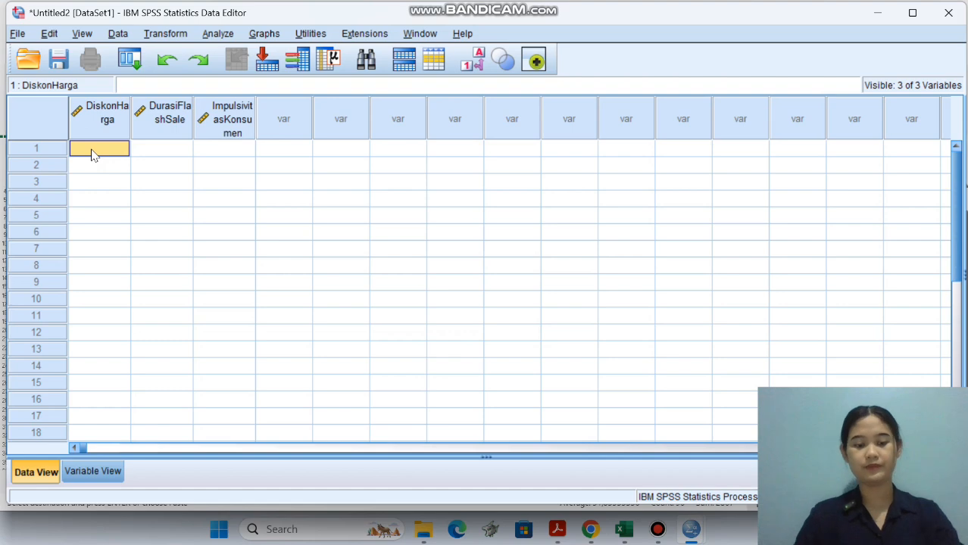
{"action": "key", "text": "ctrl+v"}
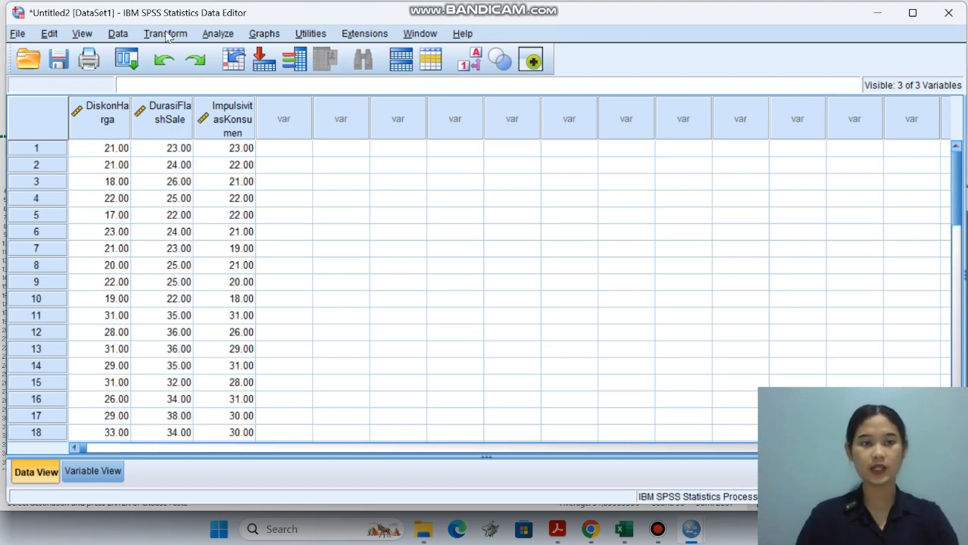
Run a two-tailed Pearson Bivariate Correlation on DiskonHarga, DurasiFlashSale and ImpulsivitasKonsumen, excluding missing cases pairwise, and review the Correlations table.
{"action": "left_click", "coordinate": [215, 33]}
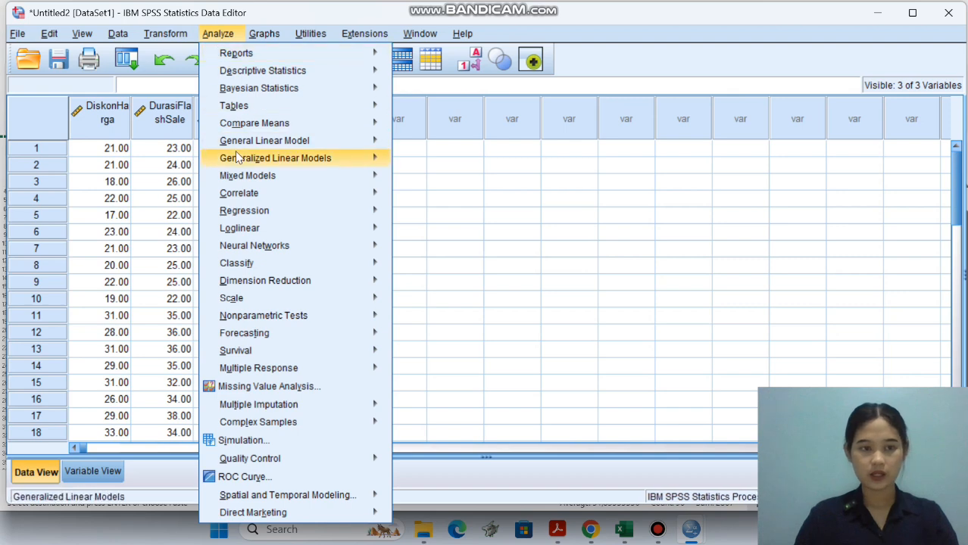
{"action": "mouse_move", "coordinate": [241, 196]}
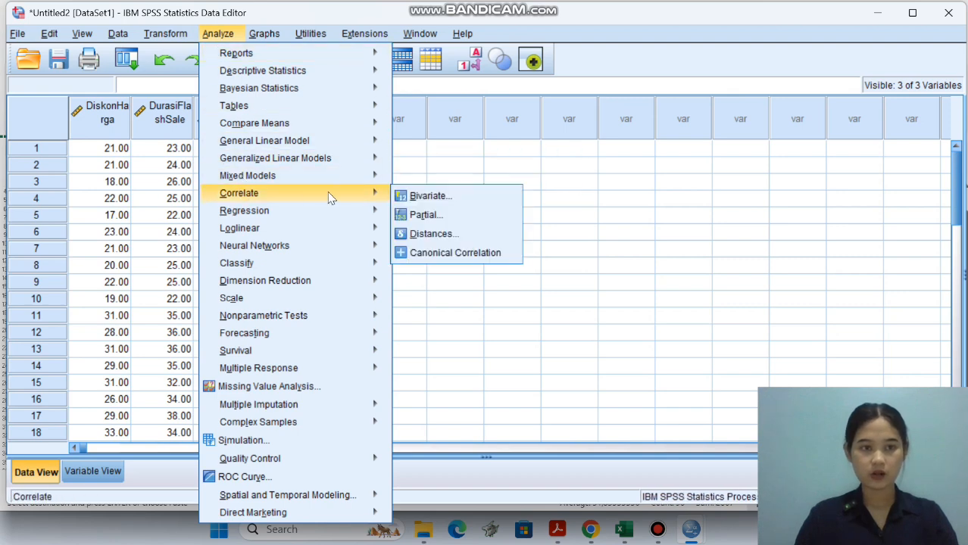
{"action": "left_click", "coordinate": [453, 200]}
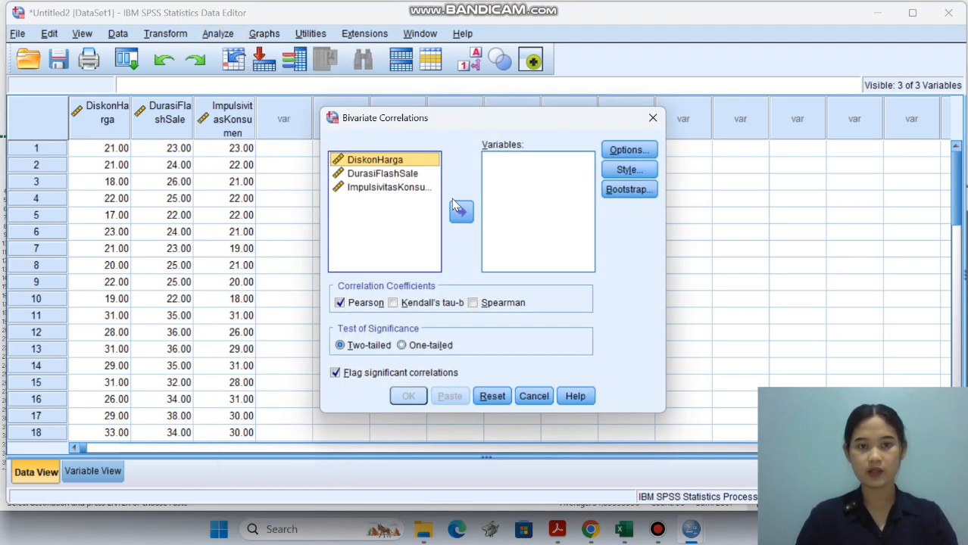
{"action": "left_click", "coordinate": [393, 206], "text": "shift"}
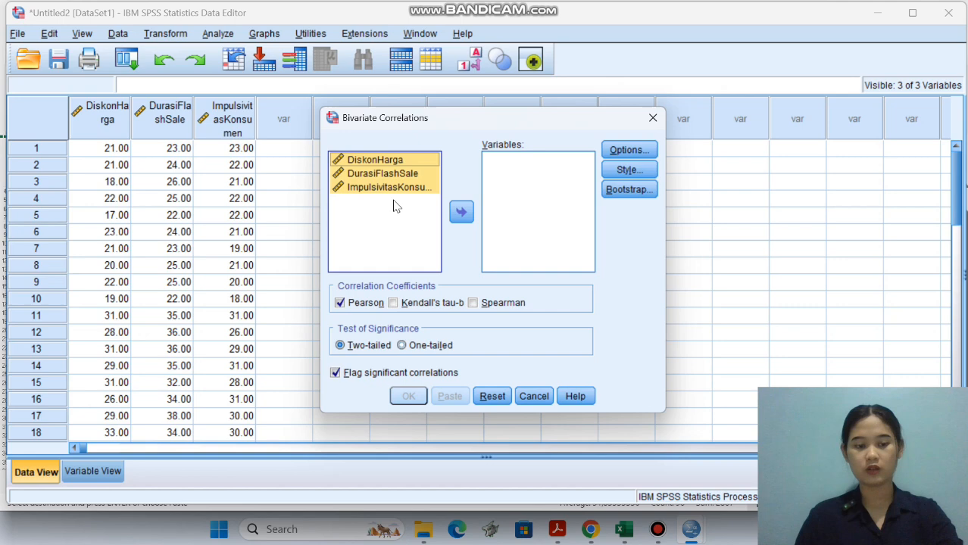
{"action": "left_click", "coordinate": [460, 212]}
{"action": "left_click", "coordinate": [623, 150]}
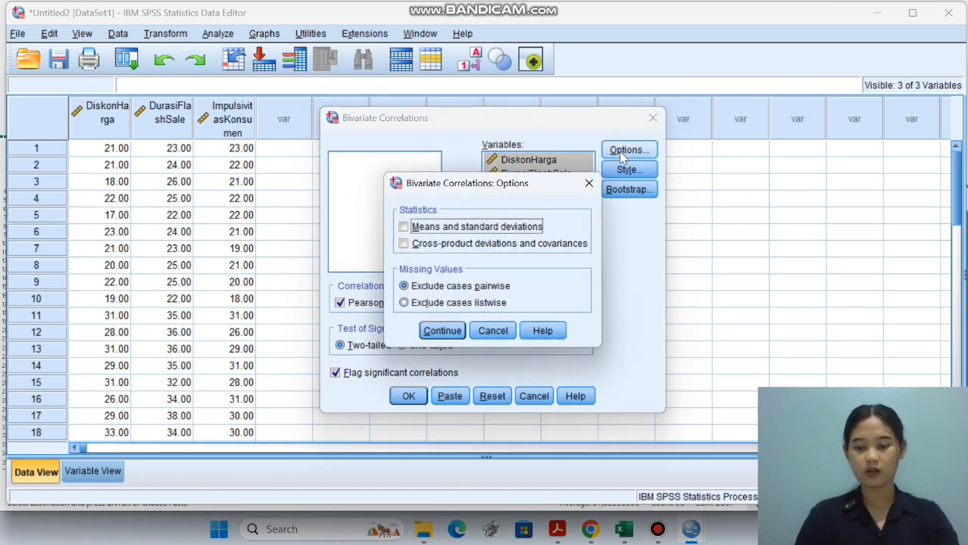
{"action": "left_click", "coordinate": [443, 330]}
{"action": "left_click", "coordinate": [410, 397]}
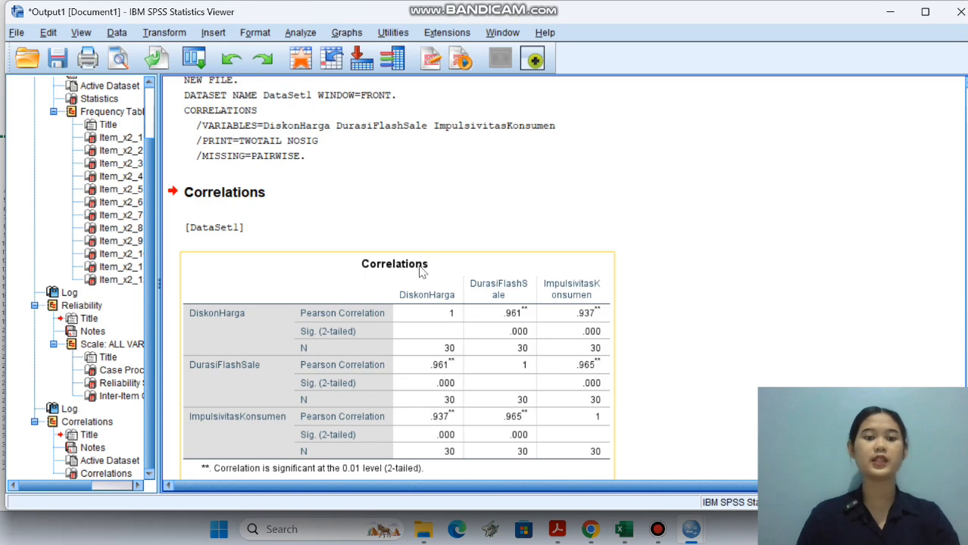
{"action": "scroll", "coordinate": [421, 274], "scroll_direction": "down", "scroll_amount": 1}
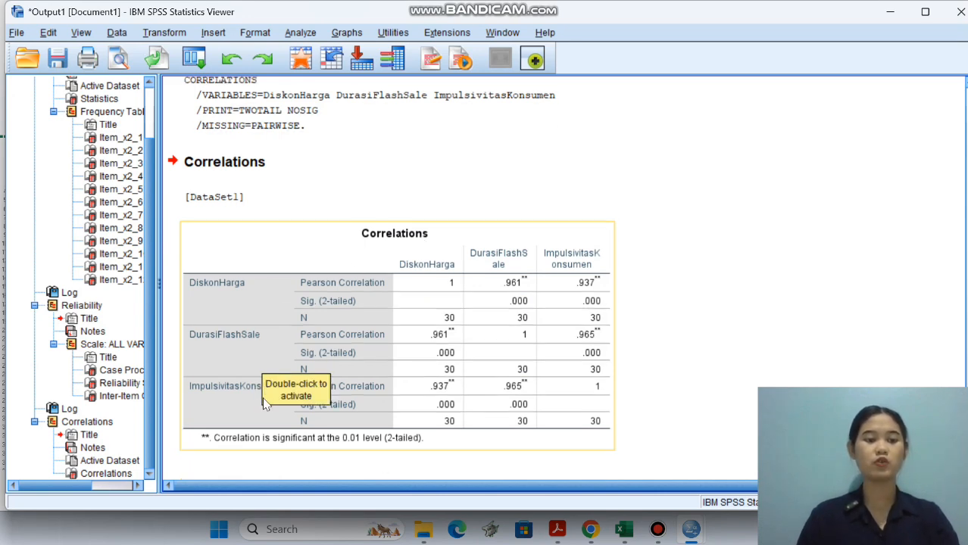
{"action": "left_click", "coordinate": [739, 293]}
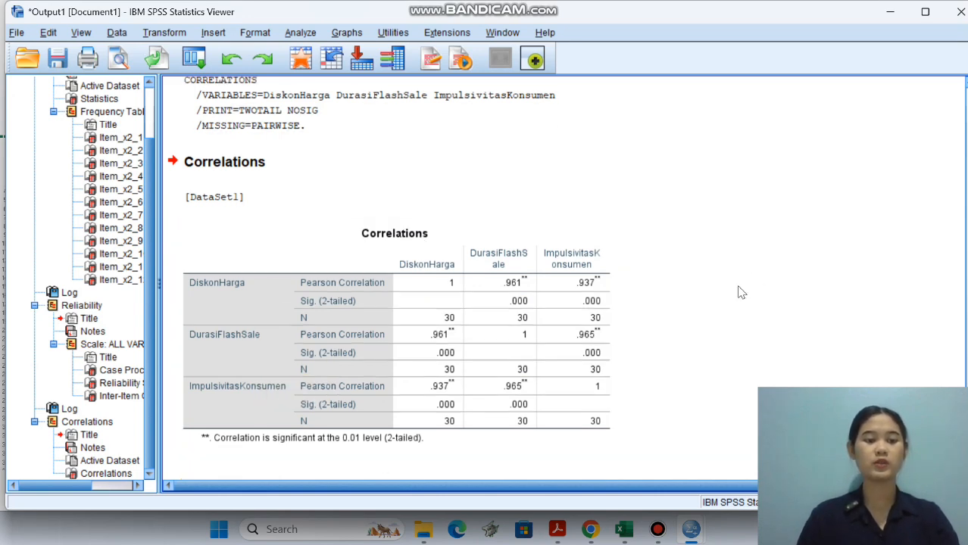
{"action": "left_click", "coordinate": [677, 269]}
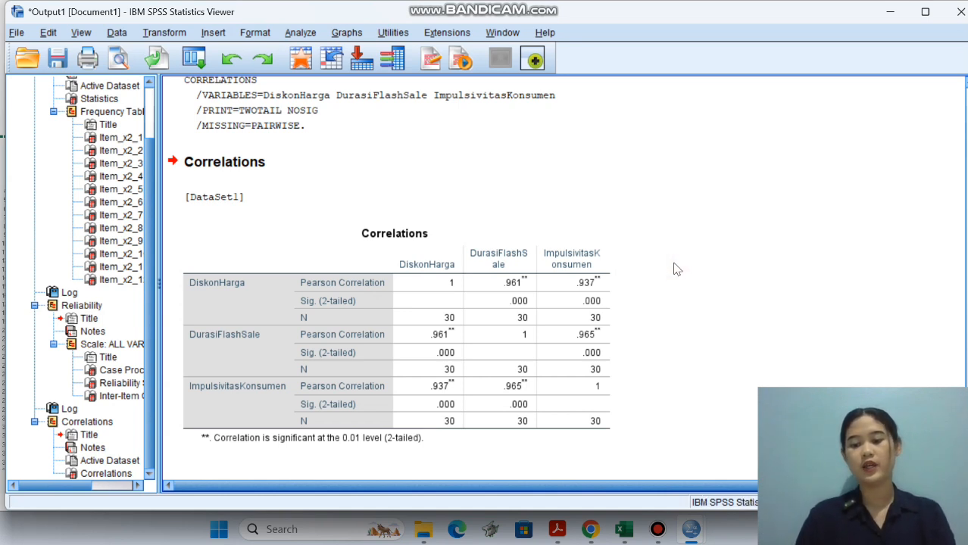
Run a Linear Regression with ImpulsivitasKonsumen as dependent and DiskonHarga as independent variable using the Enter method, and review its output tables.
{"action": "left_click", "coordinate": [300, 33]}
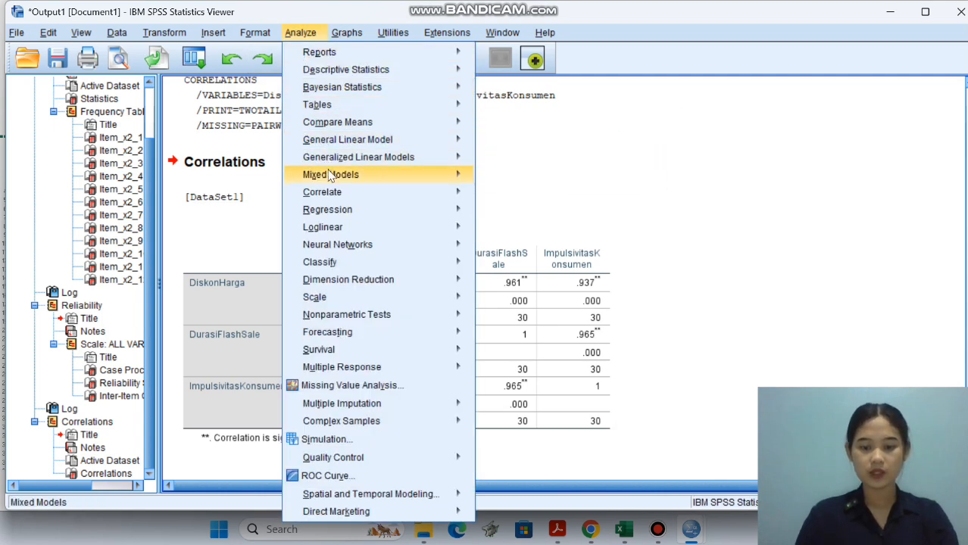
{"action": "mouse_move", "coordinate": [330, 176]}
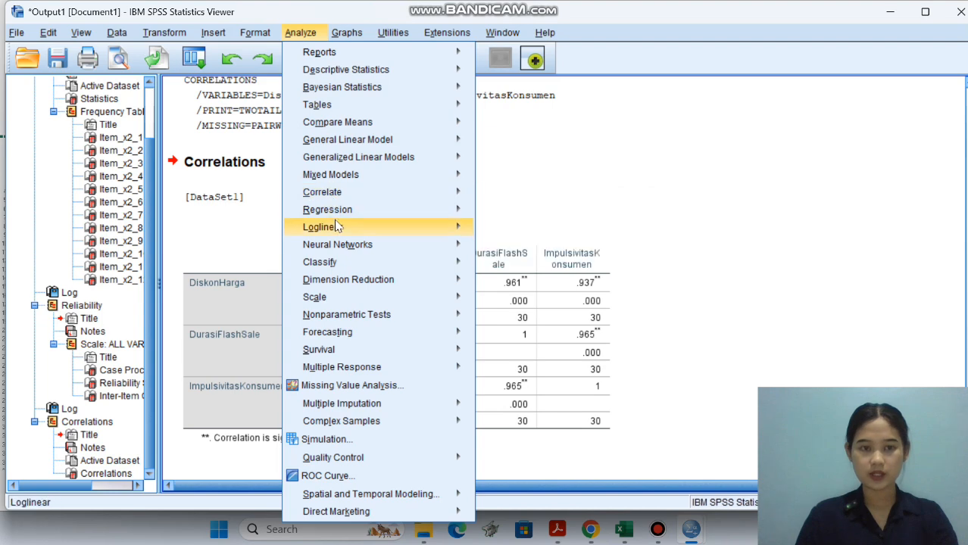
{"action": "mouse_move", "coordinate": [448, 220]}
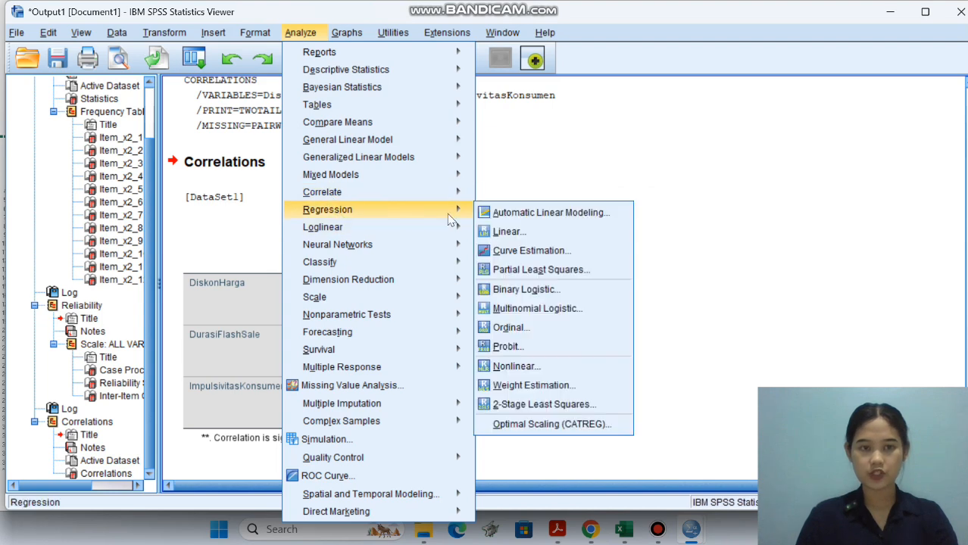
{"action": "left_click", "coordinate": [505, 231]}
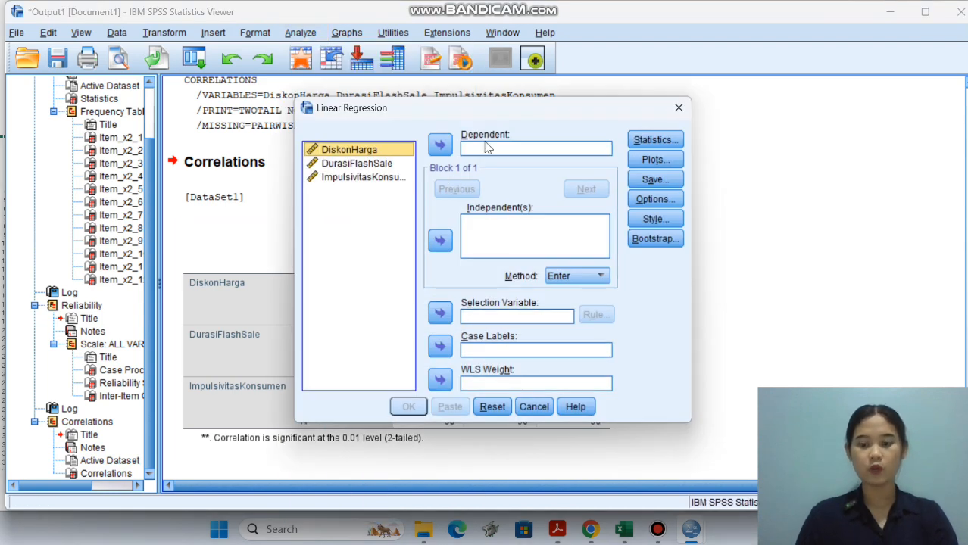
{"action": "left_click", "coordinate": [359, 178]}
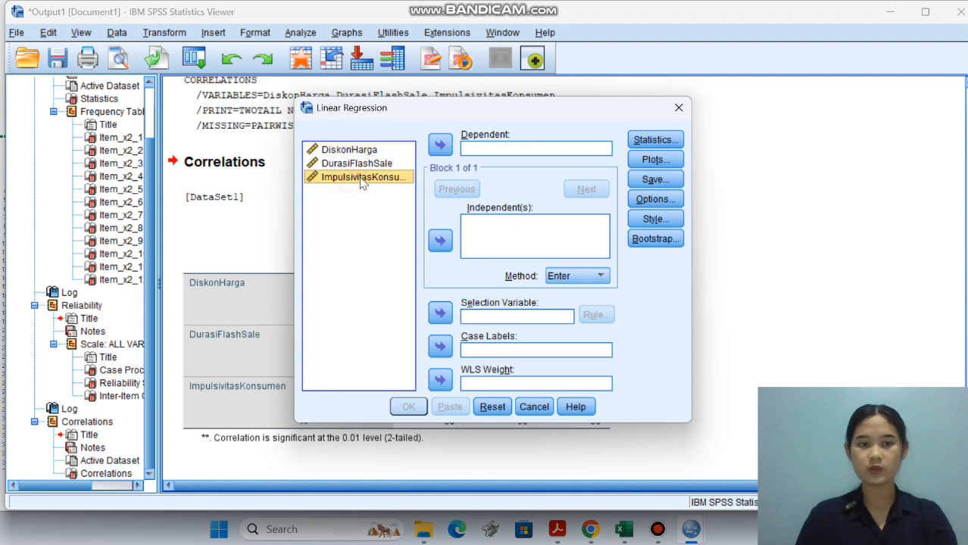
{"action": "left_click", "coordinate": [439, 145]}
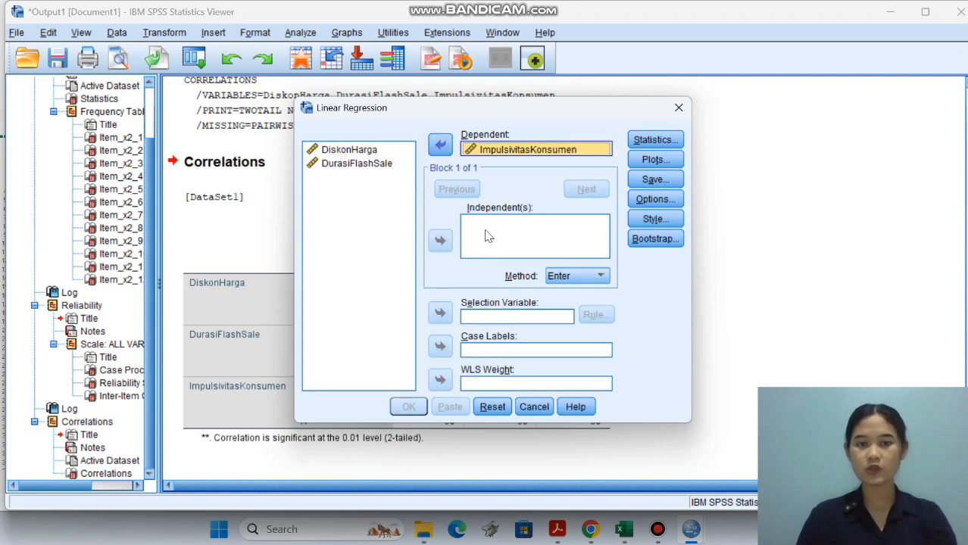
{"action": "left_click", "coordinate": [348, 150]}
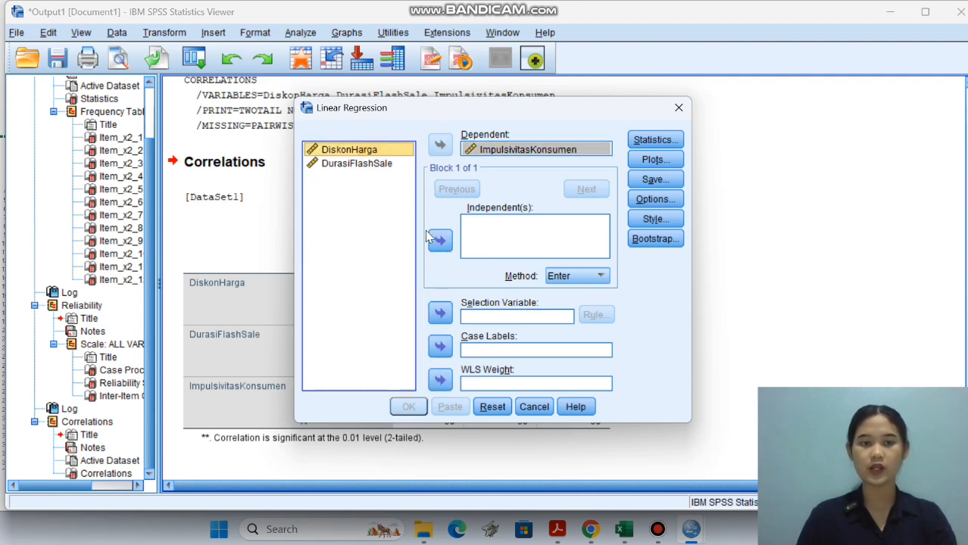
{"action": "left_click", "coordinate": [439, 240]}
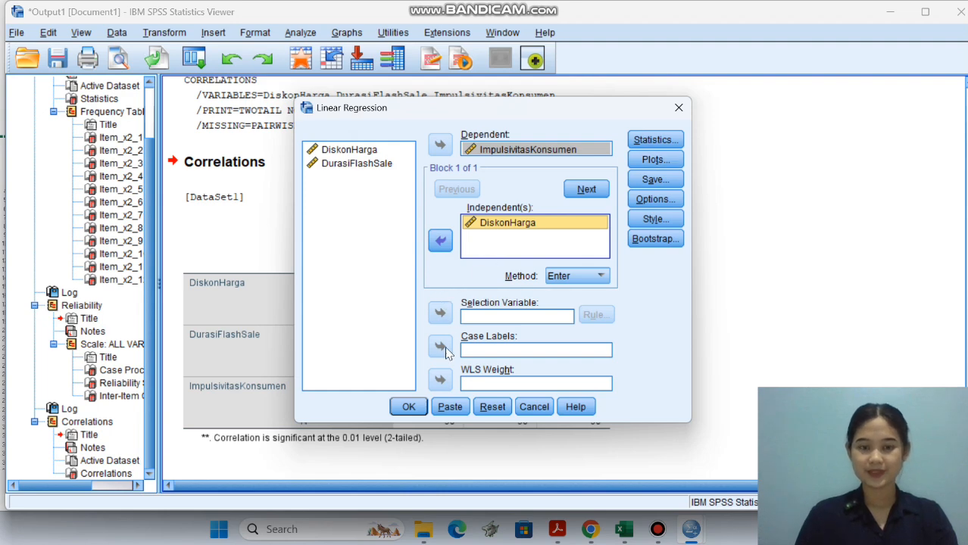
{"action": "left_click", "coordinate": [408, 406]}
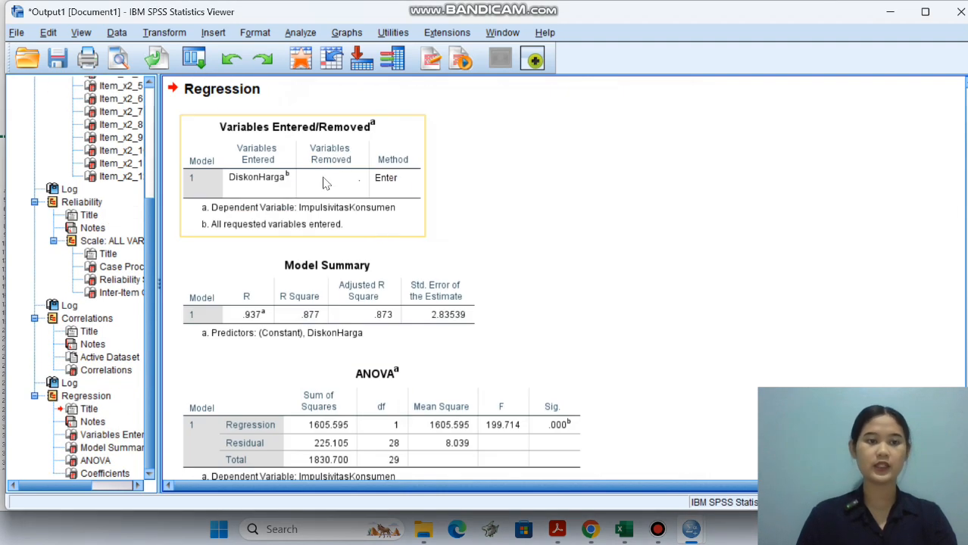
{"action": "scroll", "coordinate": [261, 207], "scroll_direction": "down", "scroll_amount": 3}
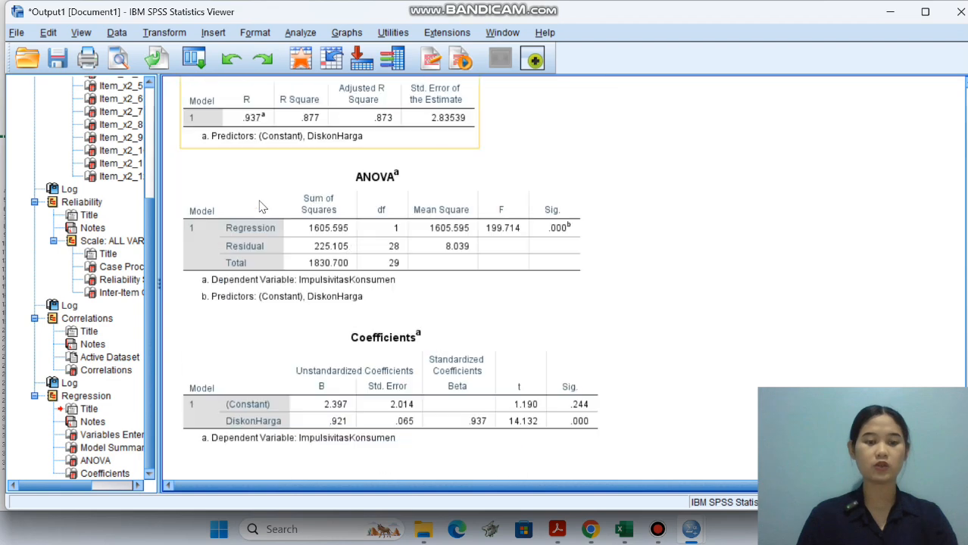
{"action": "scroll", "coordinate": [261, 207], "scroll_direction": "up", "scroll_amount": 3}
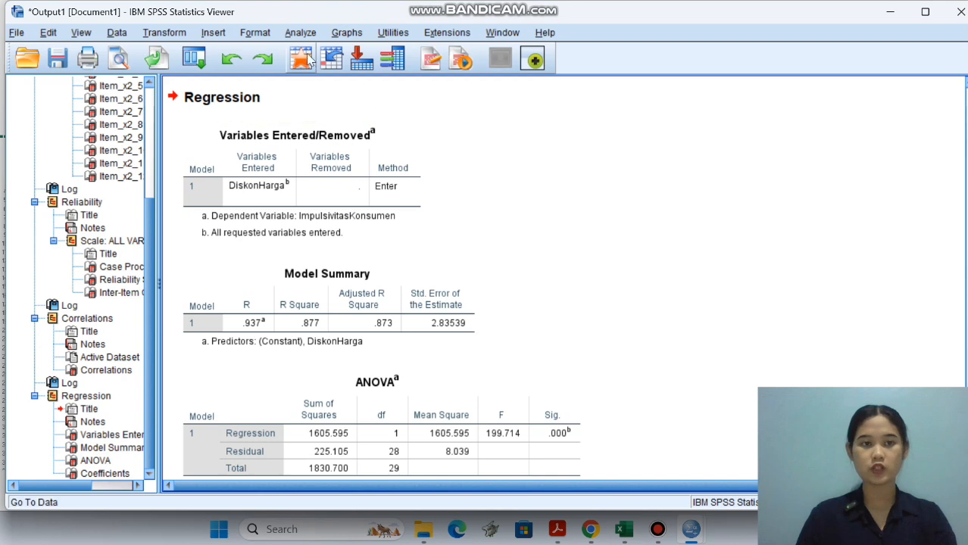
Run a second Linear Regression on ImpulsivitasKonsumen, replacing DiskonHarga with DurasiFlashSale as the only independent variable.
{"action": "left_click", "coordinate": [300, 34]}
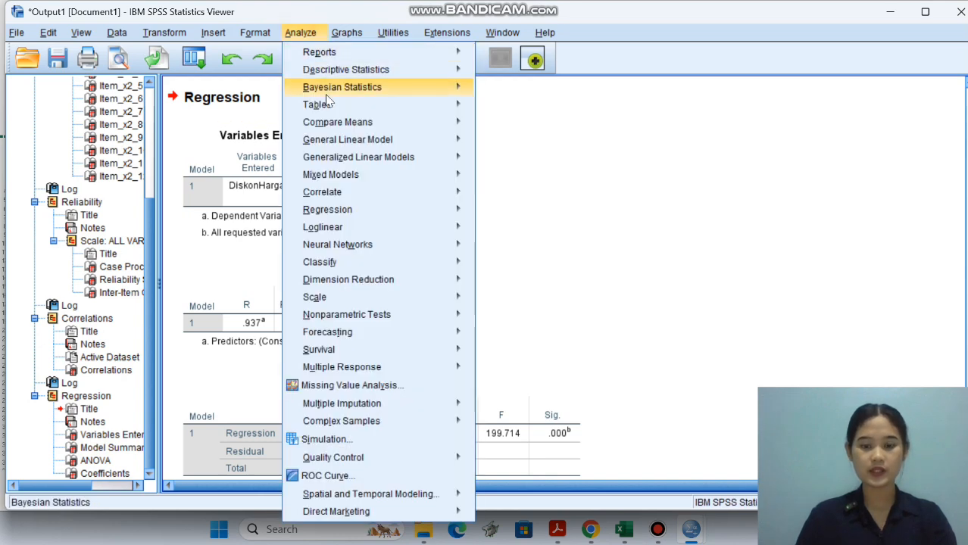
{"action": "mouse_move", "coordinate": [342, 124]}
{"action": "mouse_move", "coordinate": [361, 216]}
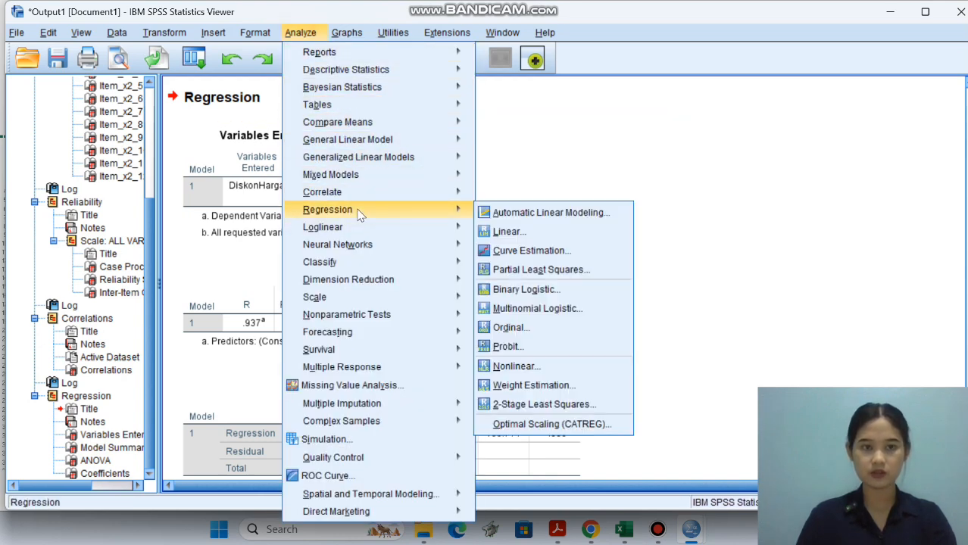
{"action": "left_click", "coordinate": [512, 232]}
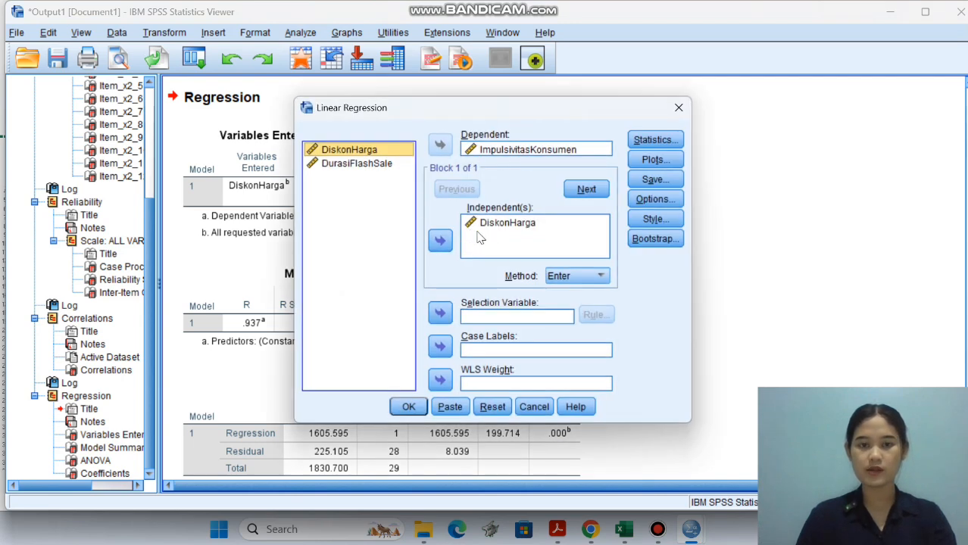
{"action": "left_click", "coordinate": [367, 164]}
{"action": "left_click", "coordinate": [439, 241]}
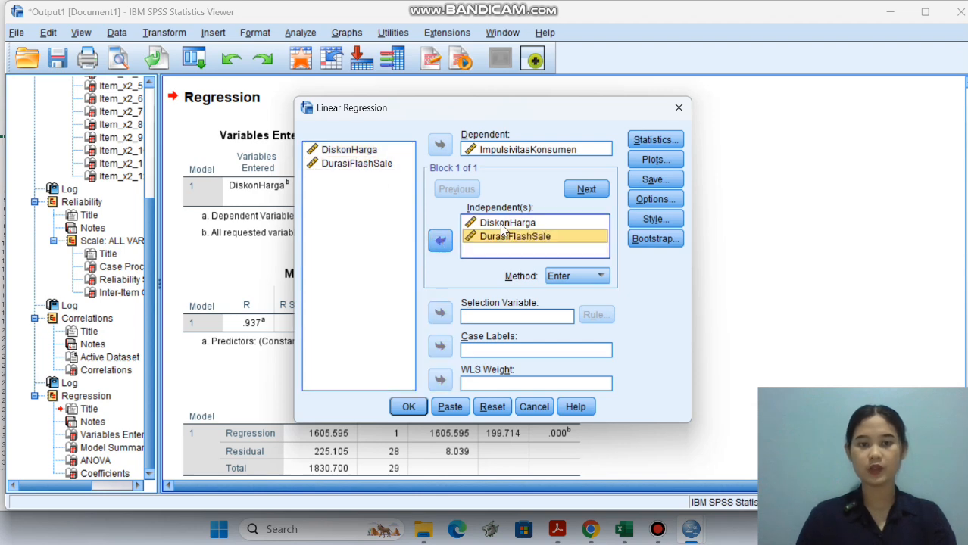
{"action": "left_click_drag", "start_coordinate": [501, 225], "coordinate": [355, 200]}
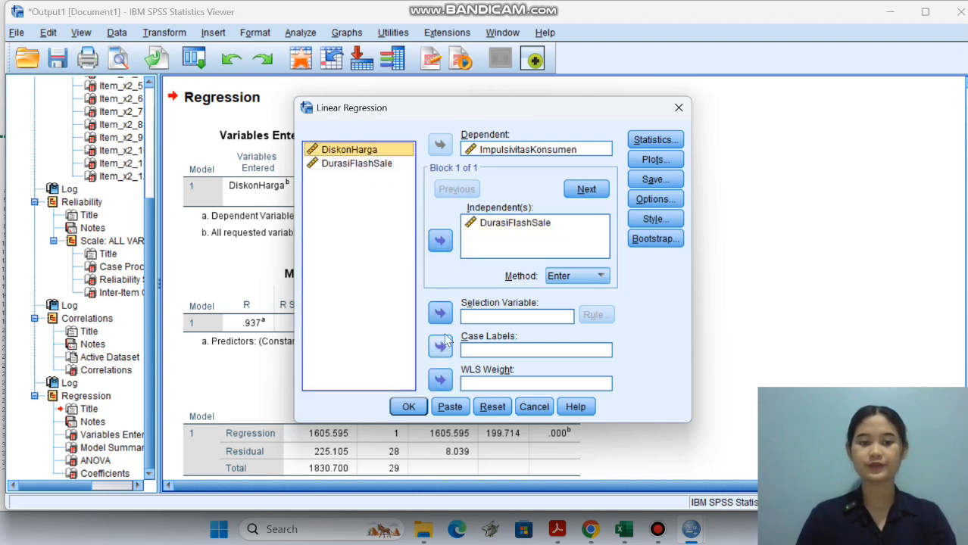
{"action": "left_click", "coordinate": [409, 407]}
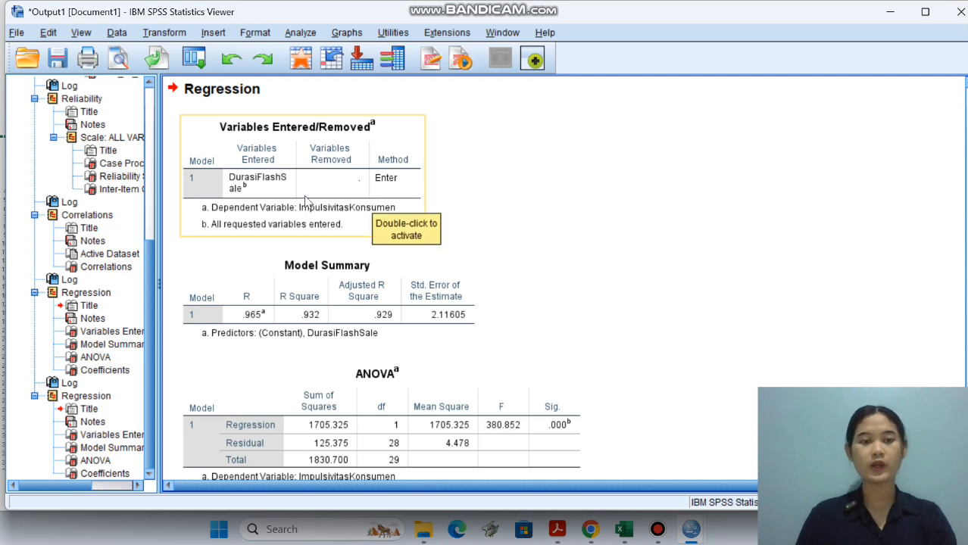
Run a multiple Linear Regression on ImpulsivitasKonsumen with both DurasiFlashSale and DiskonHarga as independents using the Enter method, and review its tables.
{"action": "left_click", "coordinate": [300, 34]}
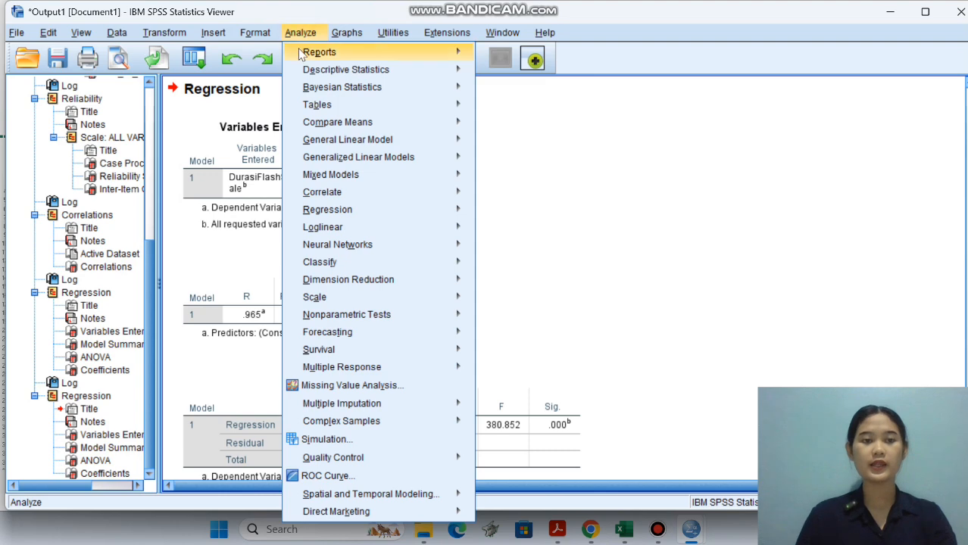
{"action": "mouse_move", "coordinate": [367, 210]}
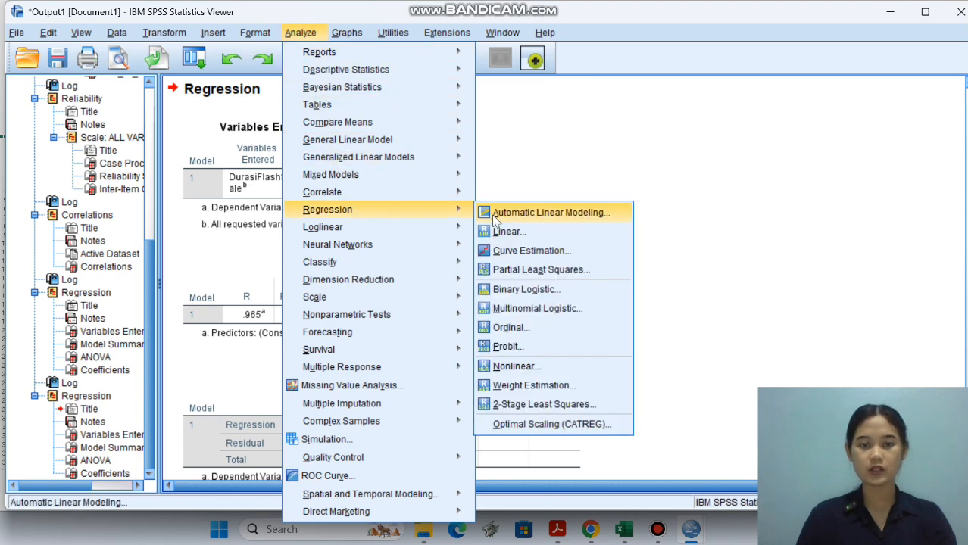
{"action": "left_click", "coordinate": [502, 232]}
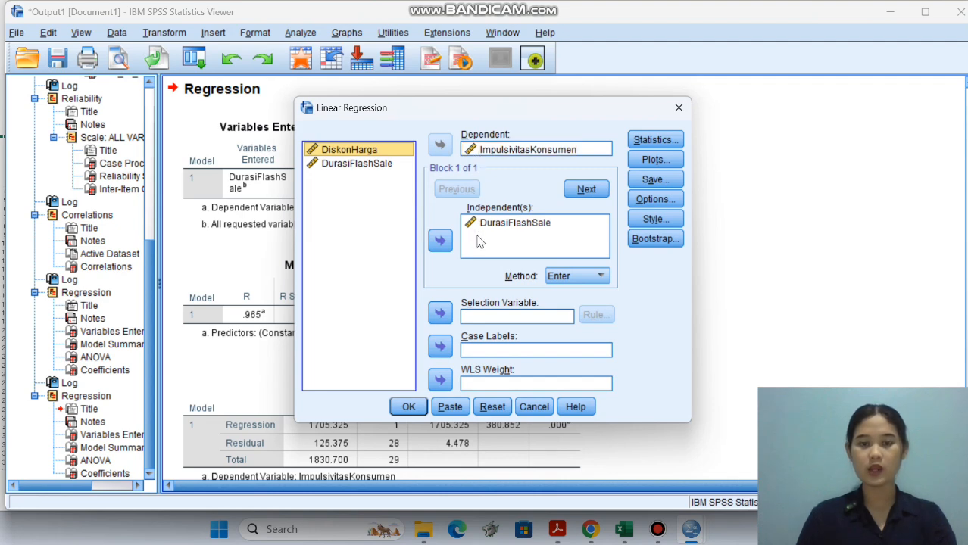
{"action": "left_click", "coordinate": [440, 241]}
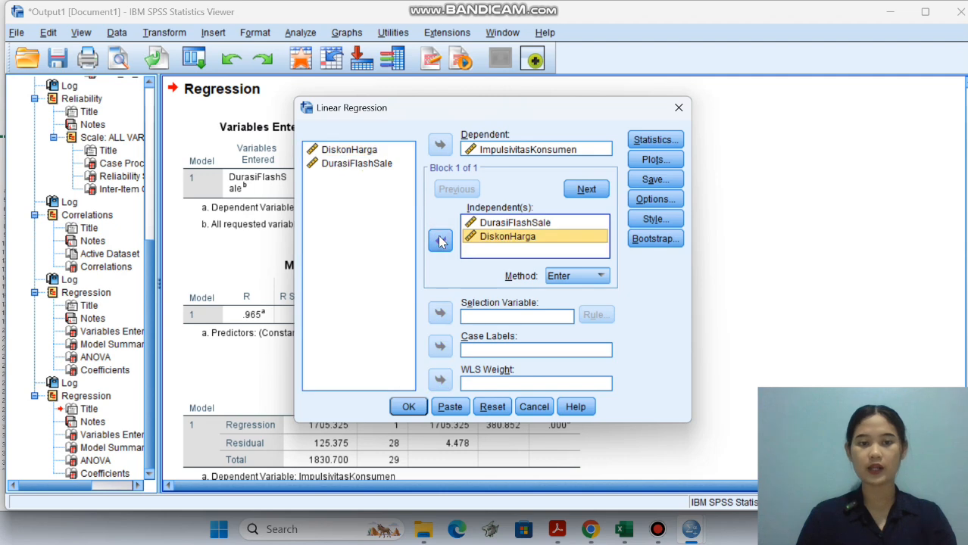
{"action": "left_click", "coordinate": [408, 407]}
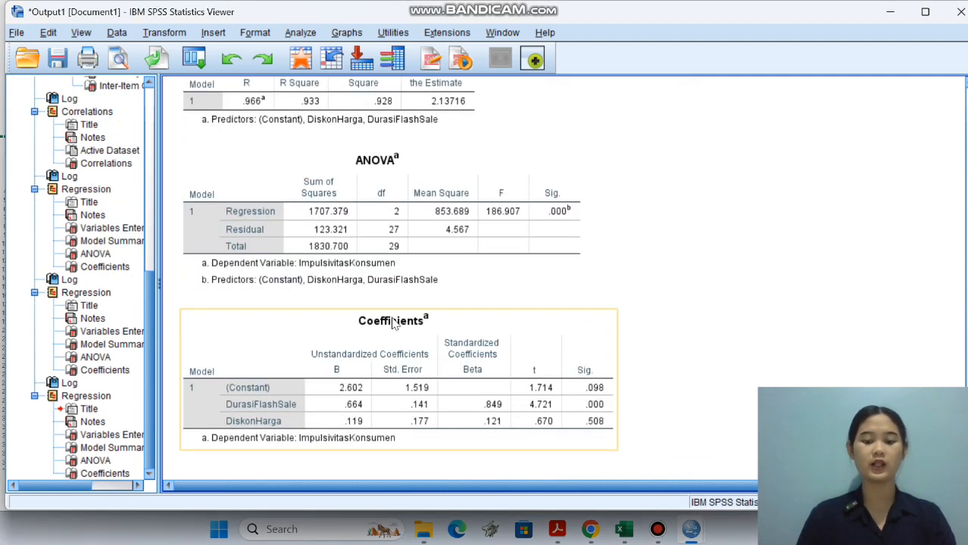
{"action": "scroll", "coordinate": [393, 324], "scroll_direction": "up", "scroll_amount": 2}
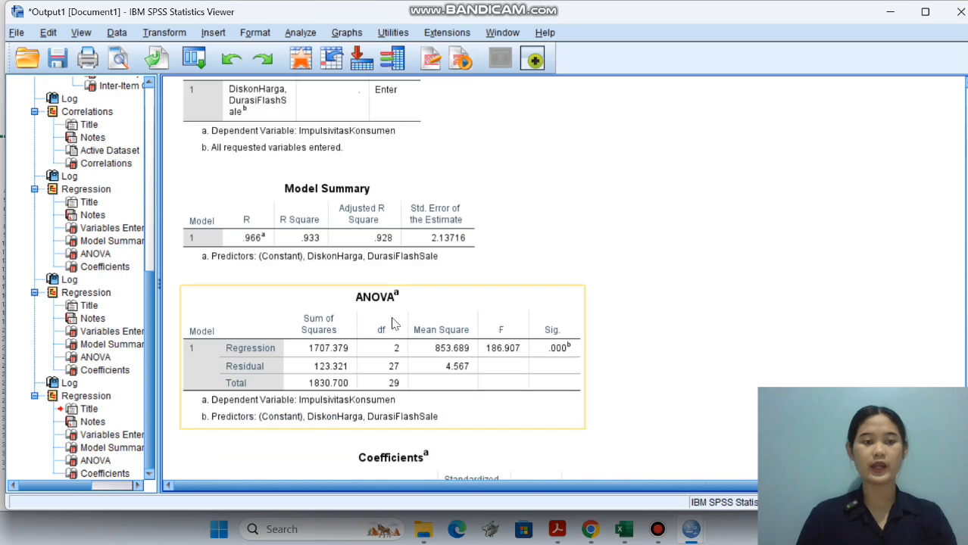
{"action": "scroll", "coordinate": [393, 323], "scroll_direction": "down", "scroll_amount": 2}
Export all of the viewer output as a Word/RTF document named Variable X2 in the Documents folder.
{"action": "scroll", "coordinate": [393, 324], "scroll_direction": "up", "scroll_amount": 15}
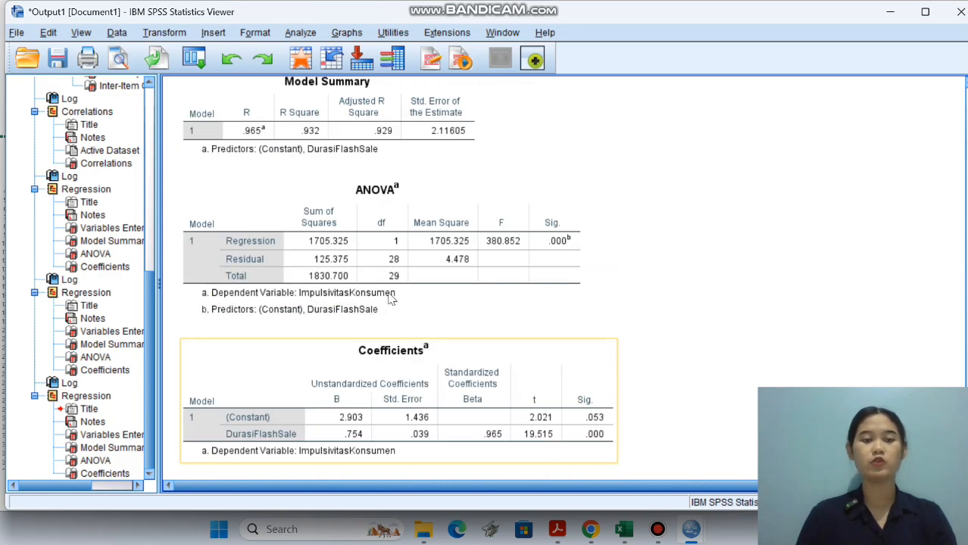
{"action": "scroll", "coordinate": [387, 292], "scroll_direction": "up", "scroll_amount": 20}
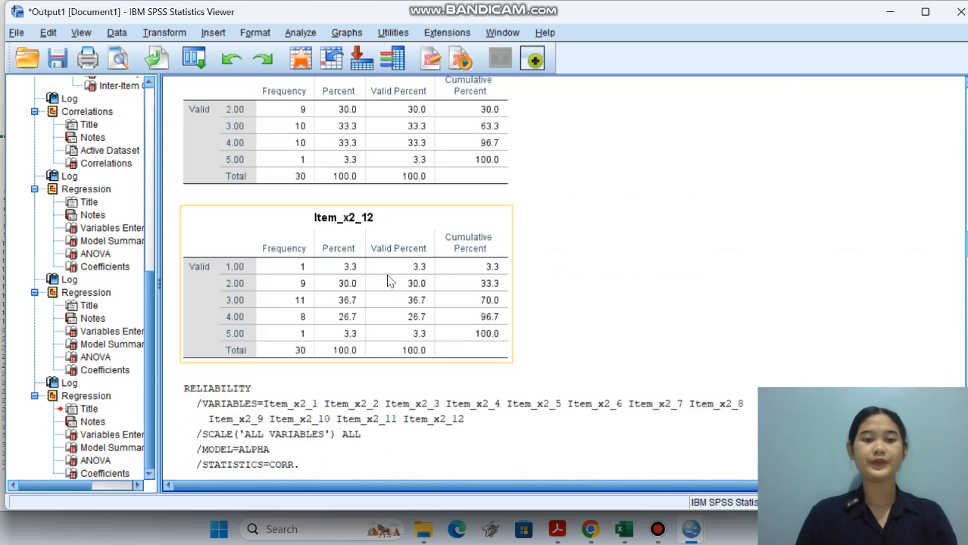
{"action": "scroll", "coordinate": [383, 266], "scroll_direction": "up", "scroll_amount": 15}
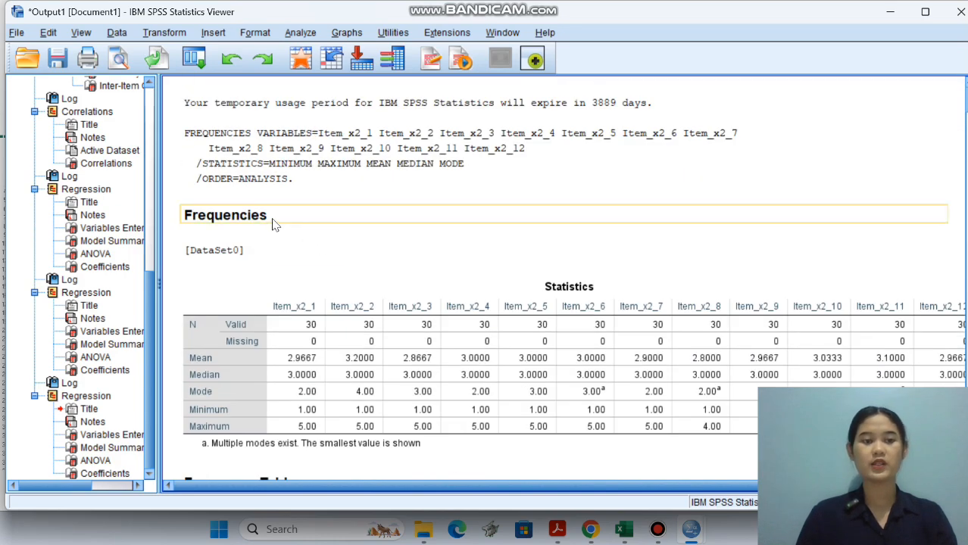
{"action": "right_click", "coordinate": [274, 220]}
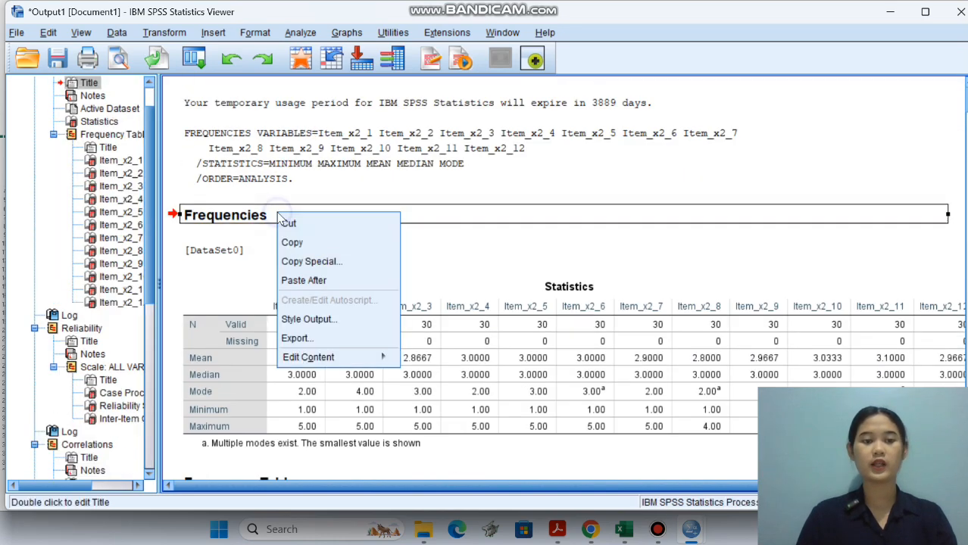
{"action": "left_click", "coordinate": [297, 339]}
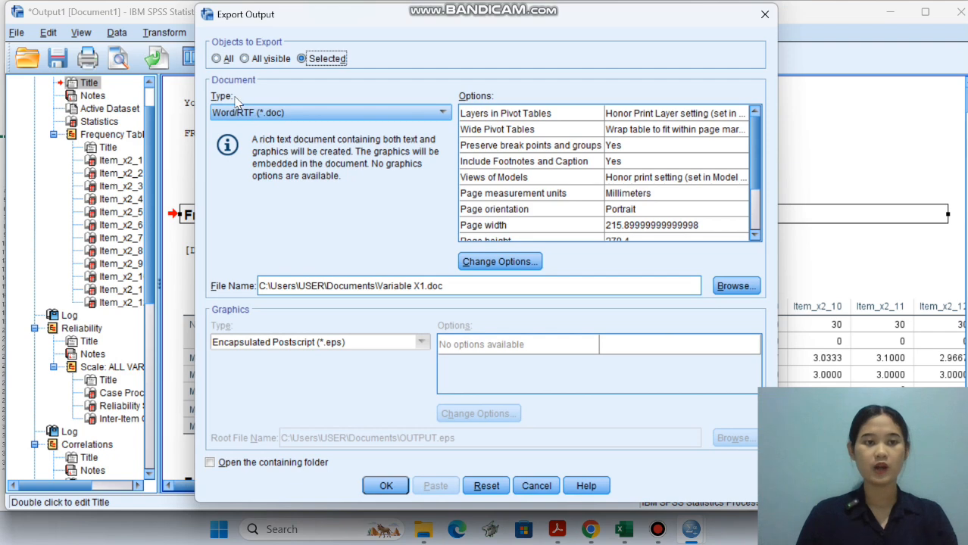
{"action": "left_click", "coordinate": [217, 58]}
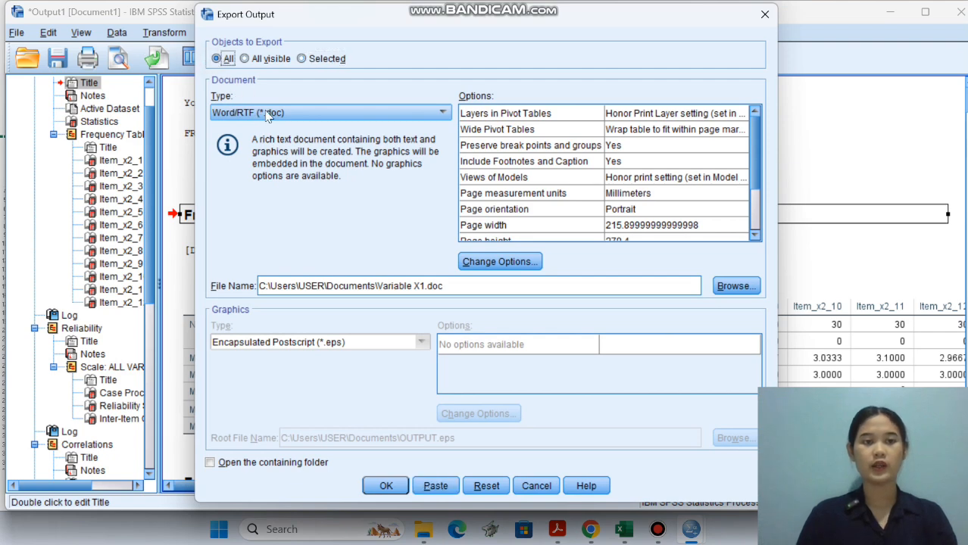
{"action": "left_click", "coordinate": [730, 286]}
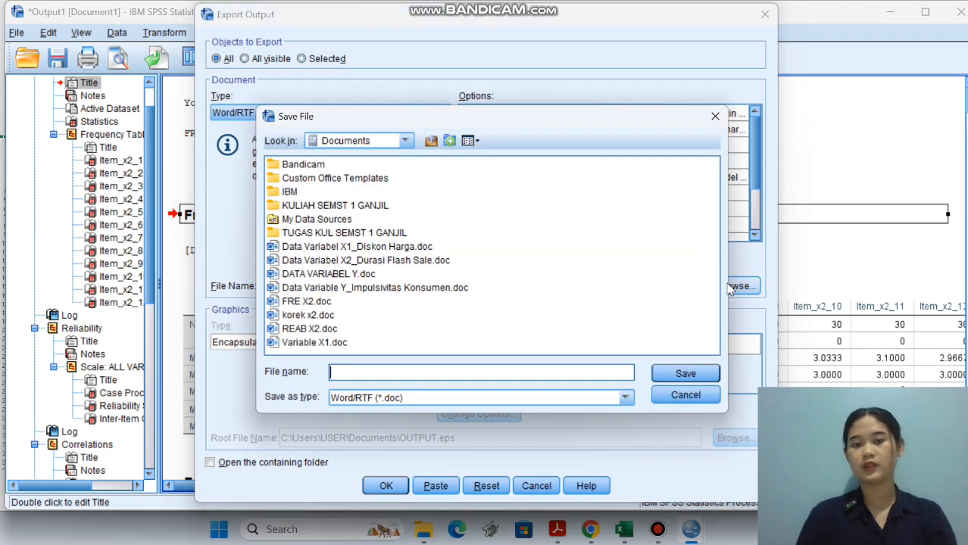
{"action": "type", "text": "Variable"}
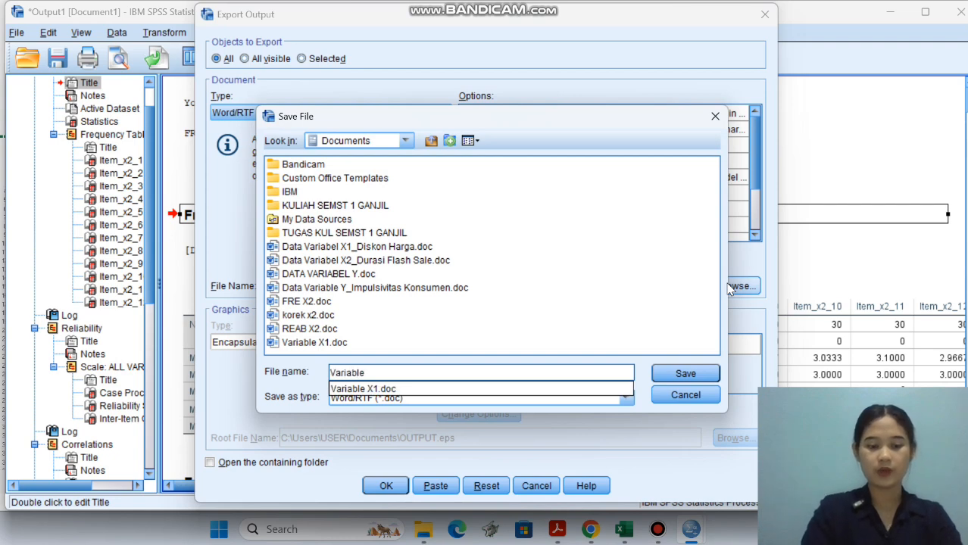
{"action": "type", "text": " X2"}
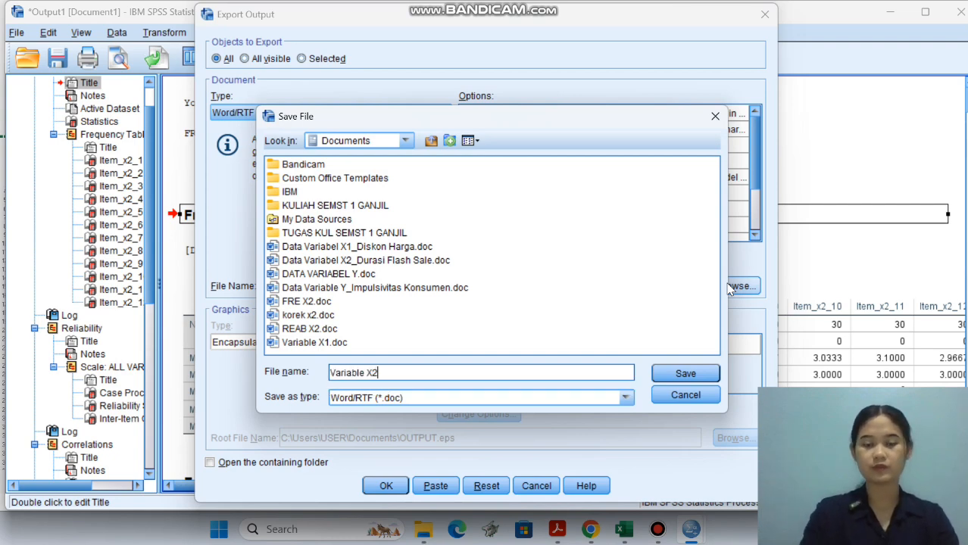
{"action": "left_click", "coordinate": [693, 374]}
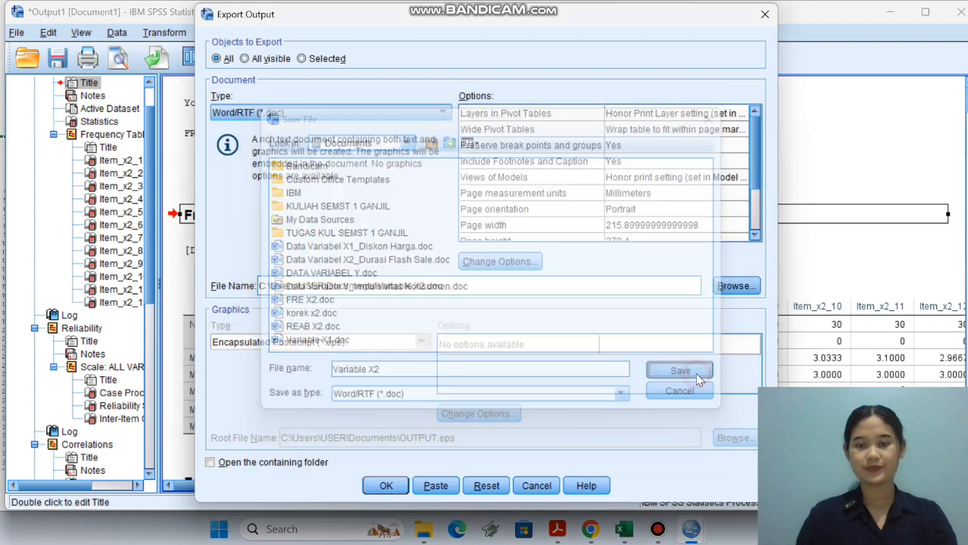
{"action": "left_click", "coordinate": [386, 486]}
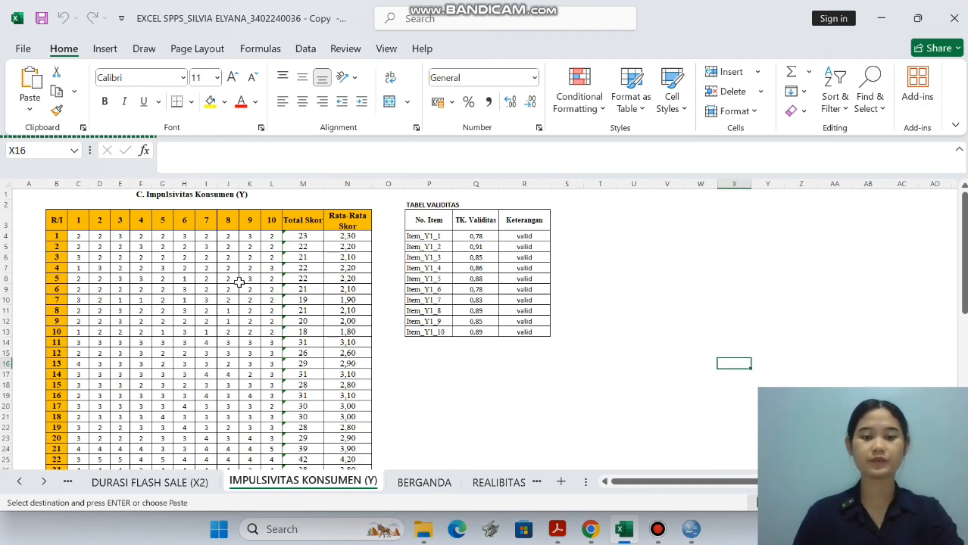
In Excel, copy the item names Item_Y1_1 to Item_Y1_10 from the validity table on the IMPULSIVITAS KONSUMEN (Y) sheet.
{"action": "left_click", "coordinate": [430, 235]}
{"action": "left_click_drag", "start_coordinate": [431, 236], "coordinate": [431, 332]}
{"action": "key", "text": "ctrl+c"}
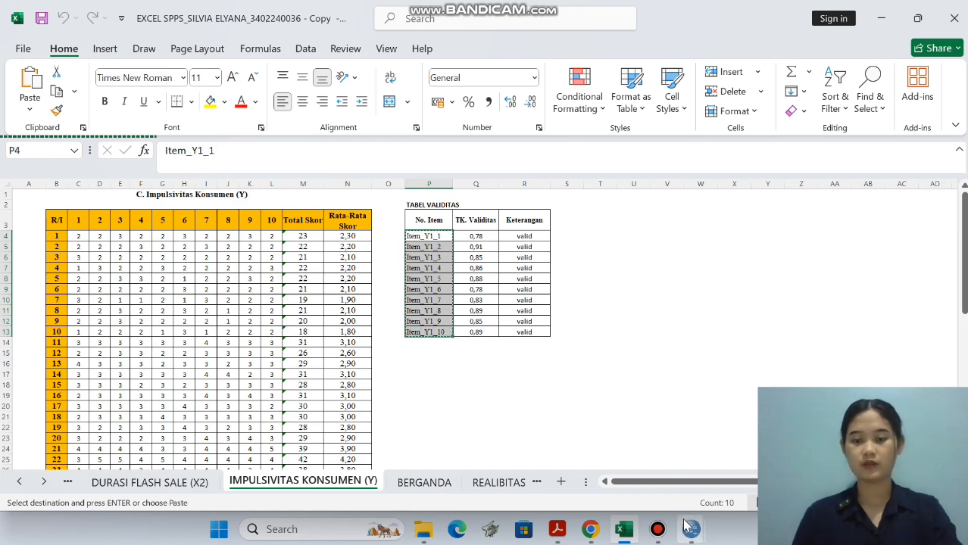
Switch to the empty Untitled1 dataset in SPSS, paste the copied item names as variable names, and show the data grid.
{"action": "mouse_move", "coordinate": [690, 530]}
{"action": "left_click", "coordinate": [640, 462]}
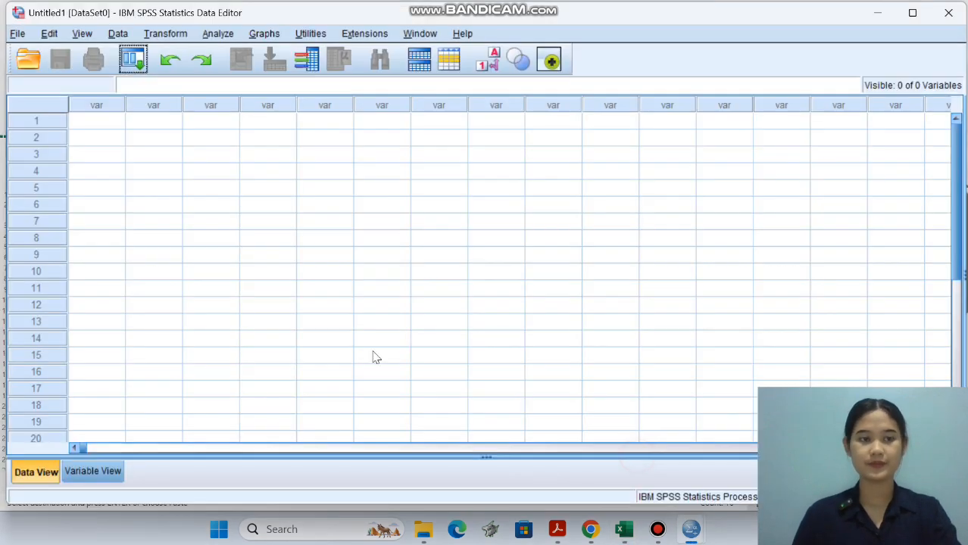
{"action": "left_click", "coordinate": [118, 476]}
{"action": "left_click", "coordinate": [99, 104]}
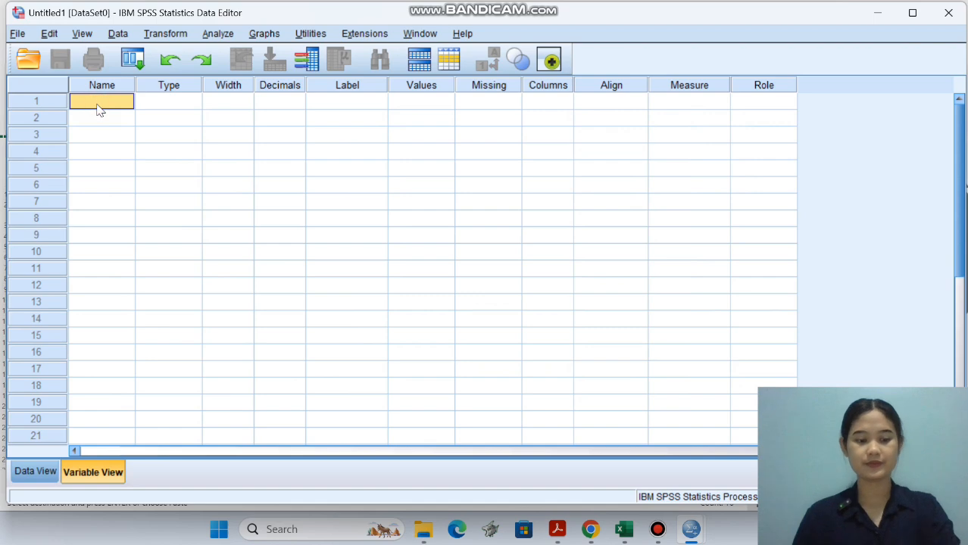
{"action": "key", "text": "ctrl+v"}
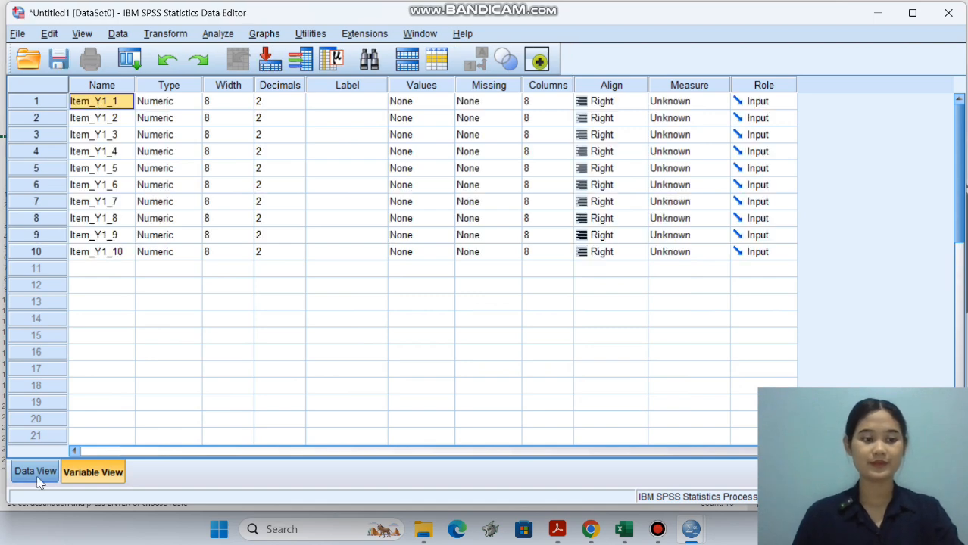
{"action": "left_click", "coordinate": [30, 473]}
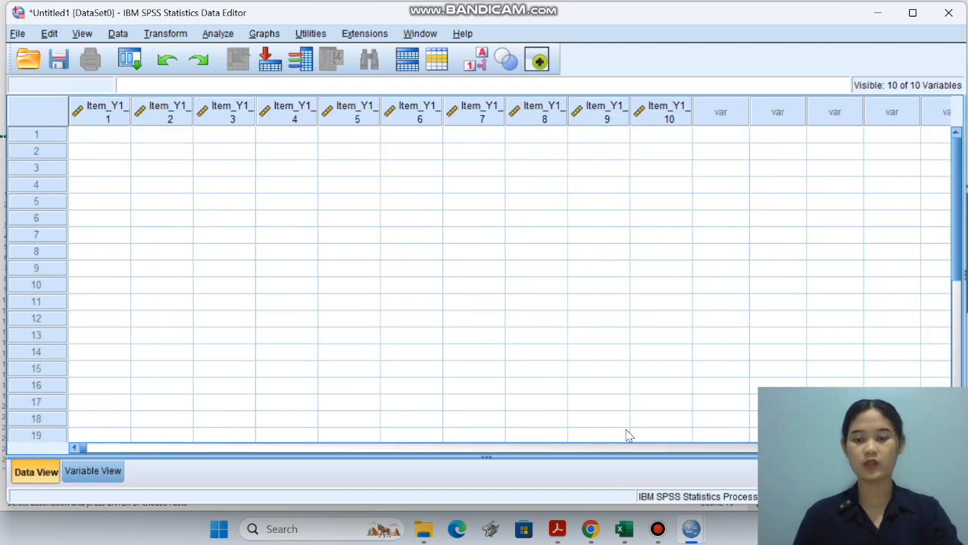
Return to Excel and copy the scores of all 30 respondents on the 10 Impulsivitas Konsumen items, without the totals row.
{"action": "left_click", "coordinate": [623, 529]}
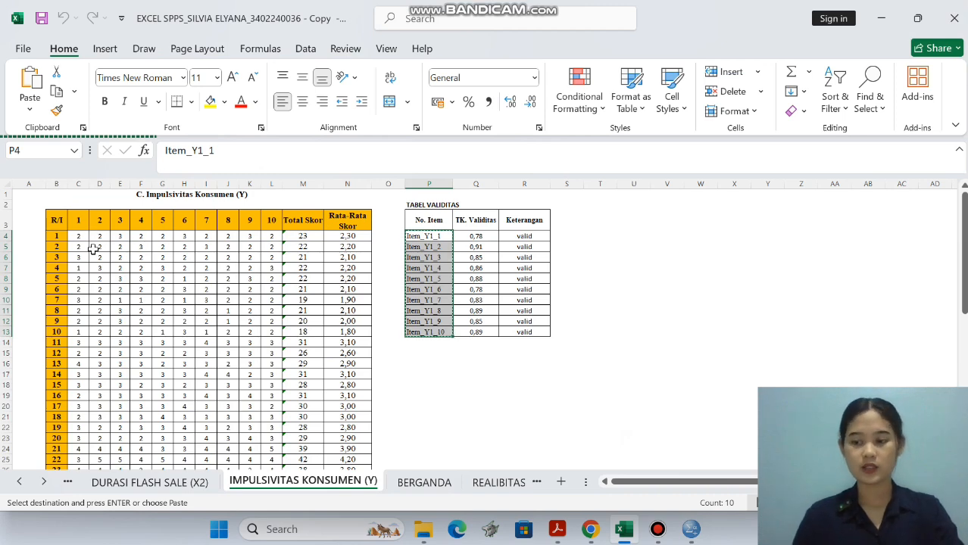
{"action": "scroll", "coordinate": [79, 246], "scroll_direction": "down", "scroll_amount": 3}
{"action": "scroll", "coordinate": [90, 362], "scroll_direction": "up", "scroll_amount": 3}
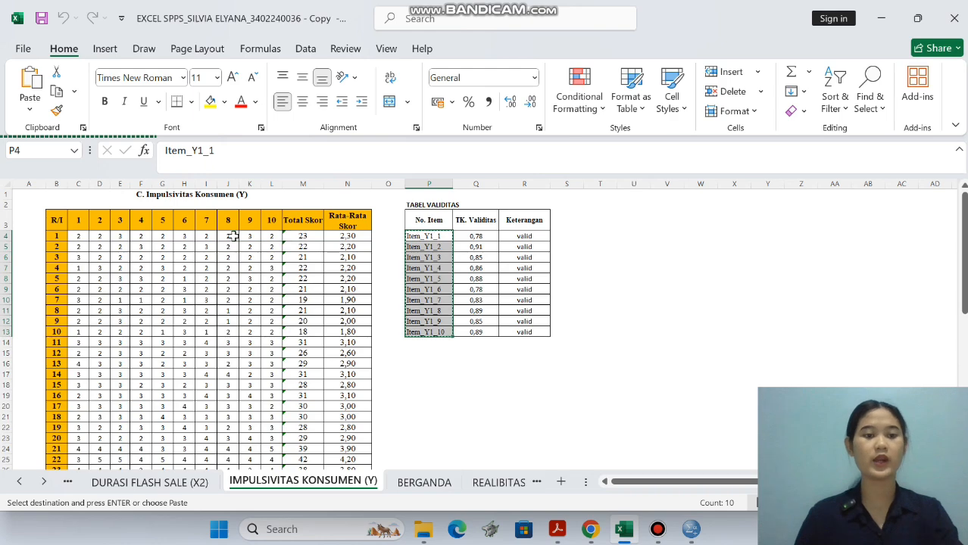
{"action": "left_click_drag", "start_coordinate": [78, 236], "coordinate": [78, 247]}
{"action": "left_click_drag", "start_coordinate": [150, 276], "coordinate": [277, 449]}
{"action": "key", "text": "ctrl+c"}
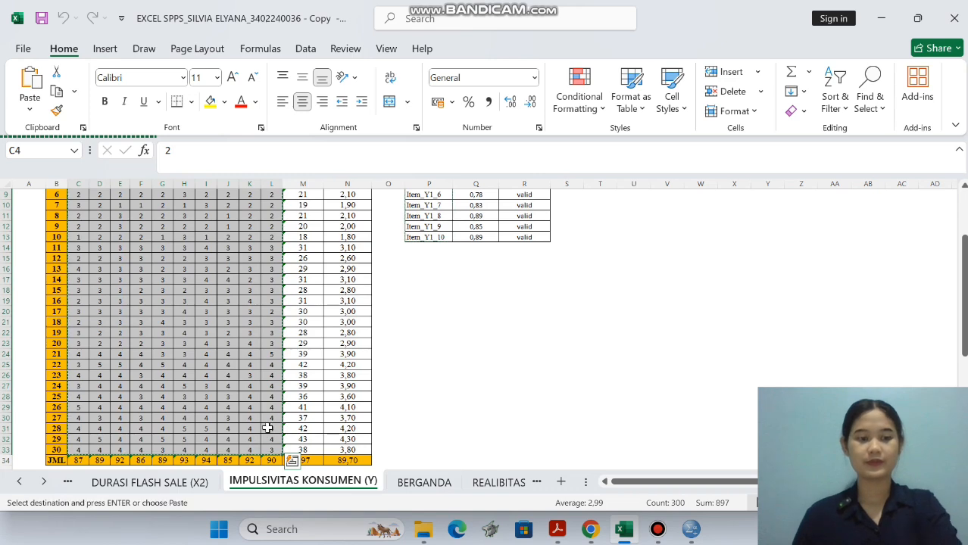
Switch back to the Untitled1 dataset in SPSS and paste the copied scores starting at the first case of Item_Y1_1.
{"action": "mouse_move", "coordinate": [690, 528]}
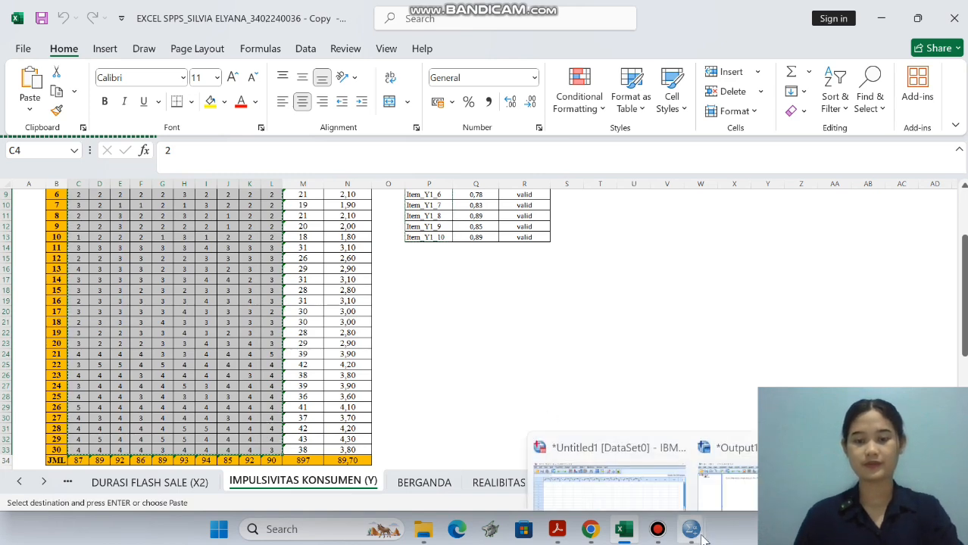
{"action": "left_click", "coordinate": [633, 460]}
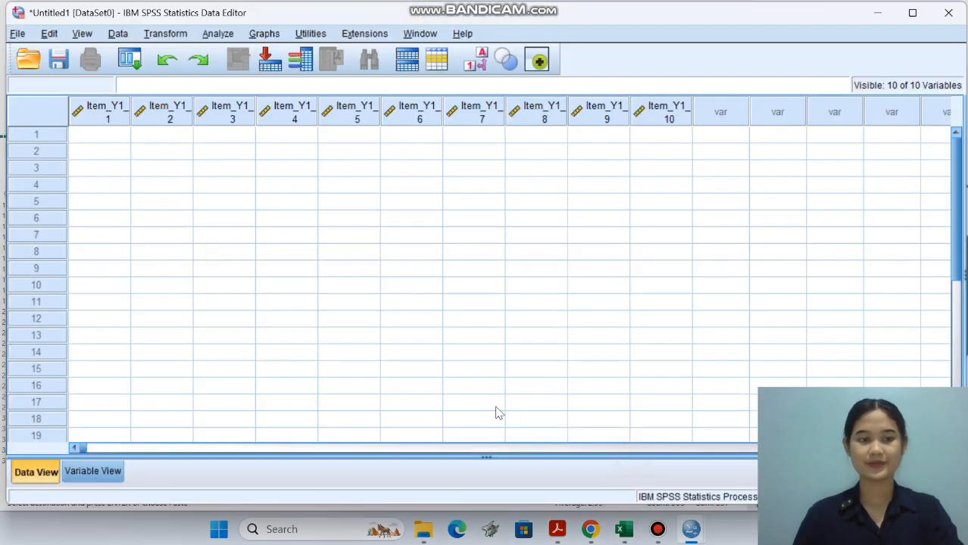
{"action": "left_click", "coordinate": [104, 135]}
{"action": "key", "text": "ctrl+v"}
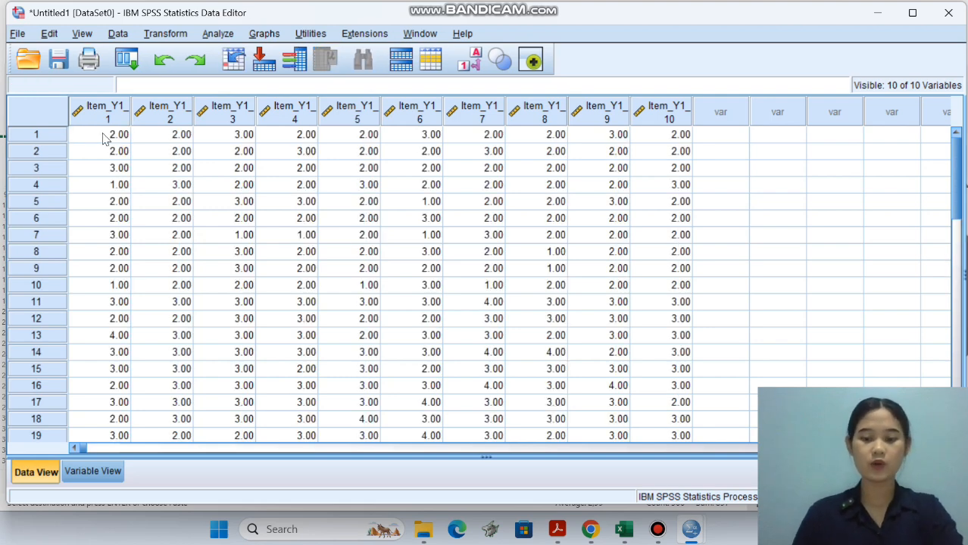
Start a Frequencies analysis and add all ten Item_Y1 variables to it.
{"action": "left_click", "coordinate": [218, 33]}
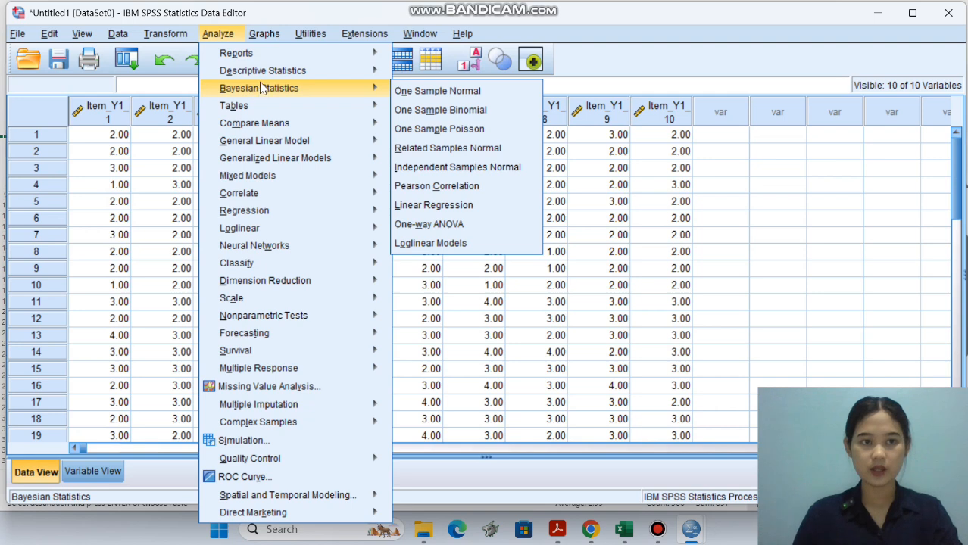
{"action": "mouse_move", "coordinate": [266, 76]}
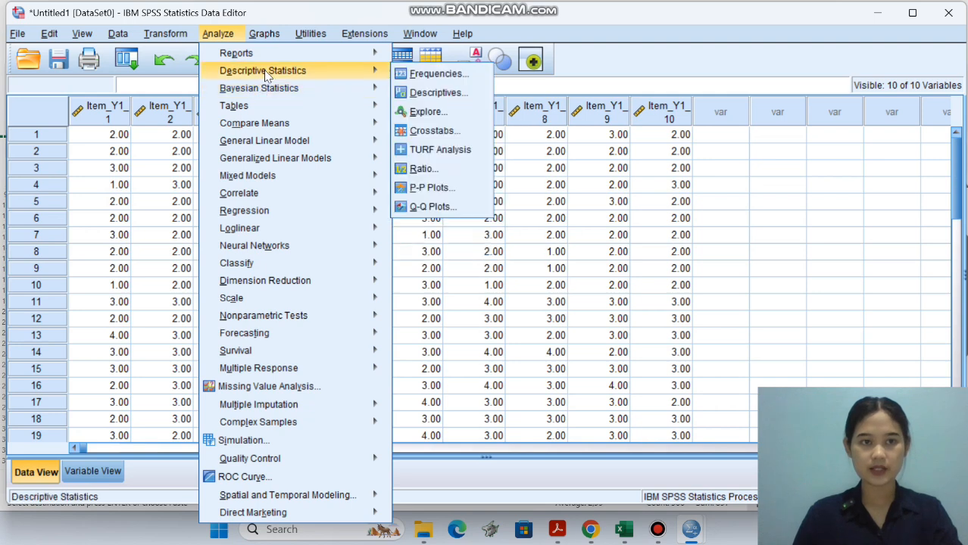
{"action": "left_click", "coordinate": [404, 73]}
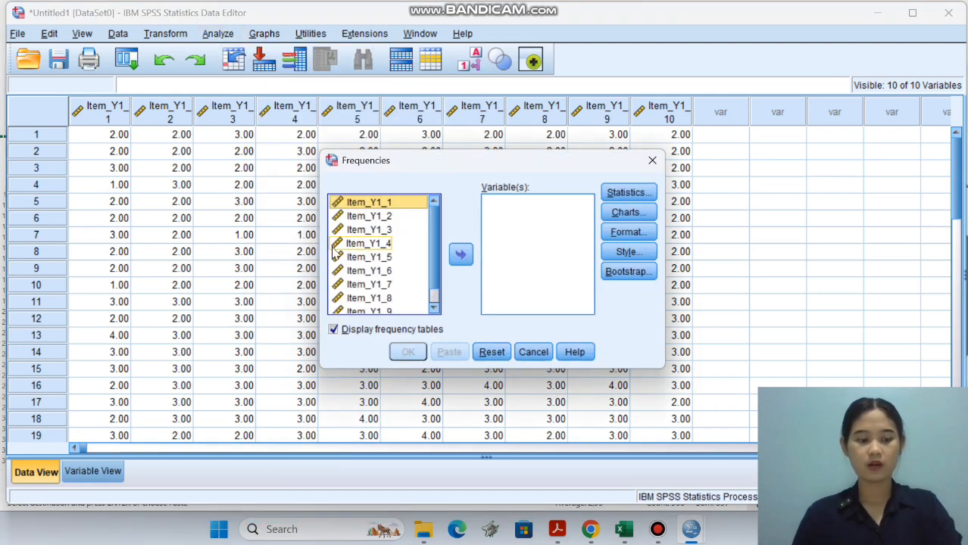
{"action": "key", "text": "ctrl+a"}
{"action": "left_click", "coordinate": [460, 255]}
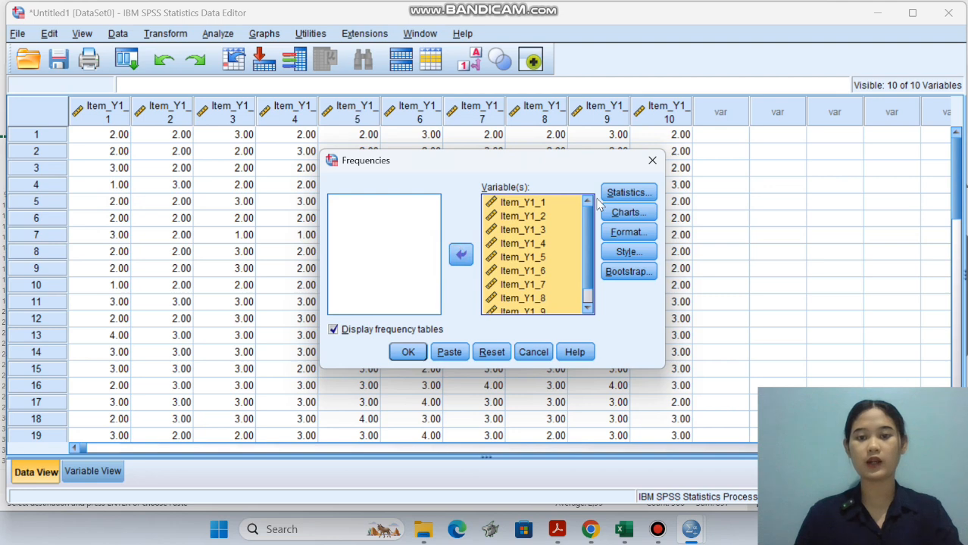
Request mean, median, mode, minimum and maximum for the Item_Y1 variables, run the Frequencies analysis and look through its output.
{"action": "left_click", "coordinate": [628, 192]}
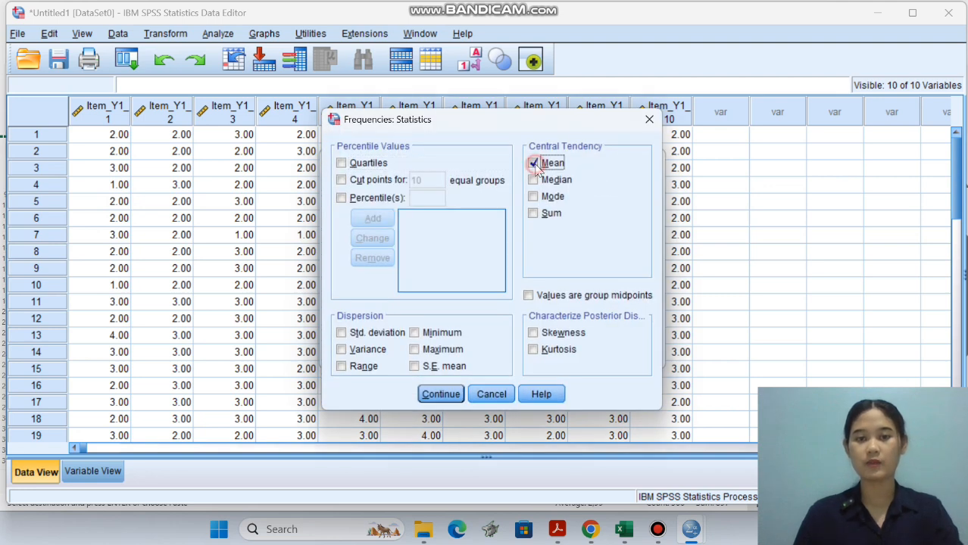
{"action": "left_click", "coordinate": [533, 163]}
{"action": "left_click", "coordinate": [533, 180]}
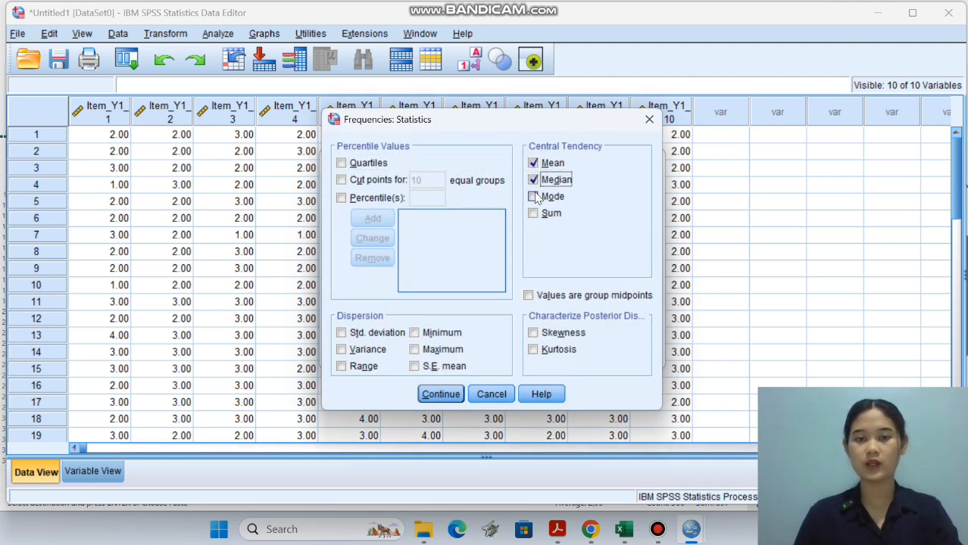
{"action": "left_click", "coordinate": [533, 196]}
{"action": "left_click", "coordinate": [415, 332]}
{"action": "left_click", "coordinate": [414, 349]}
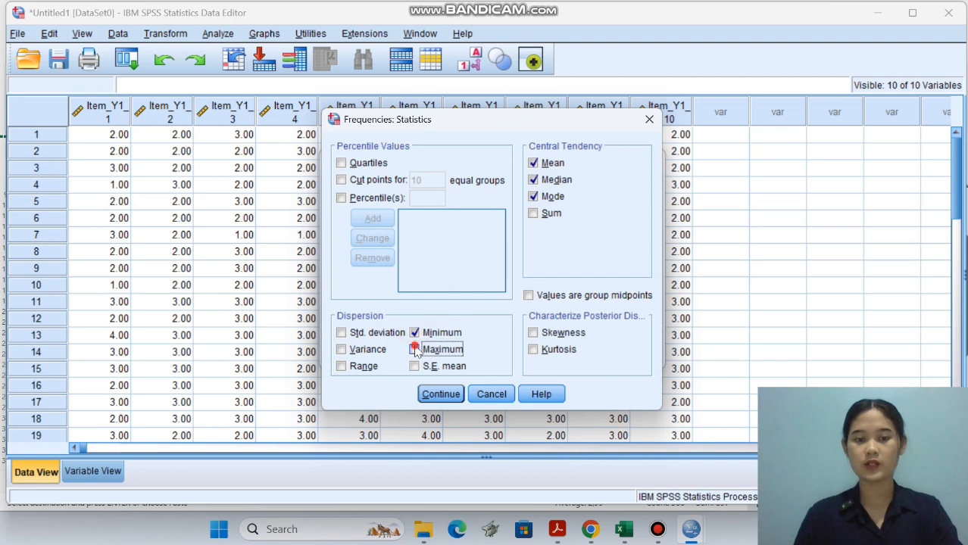
{"action": "left_click", "coordinate": [431, 395]}
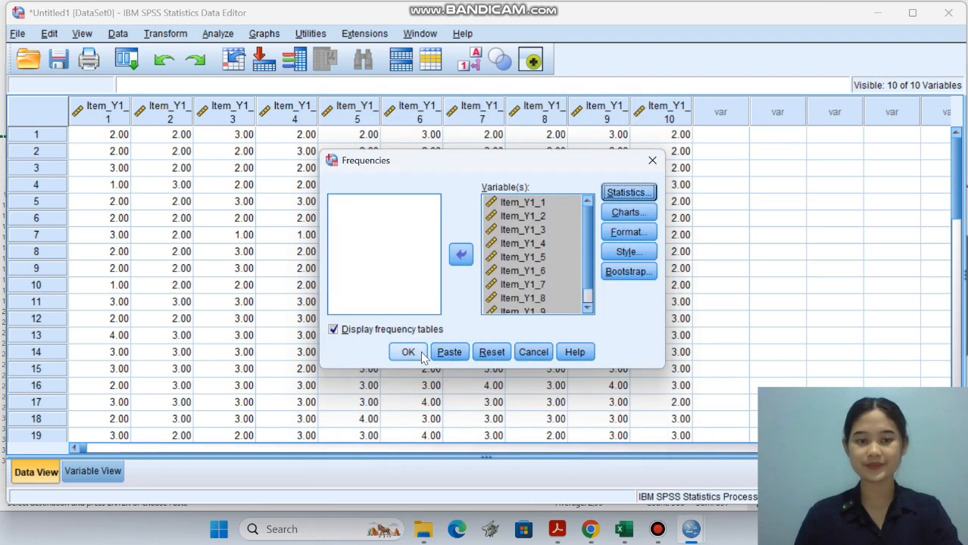
{"action": "left_click", "coordinate": [409, 352]}
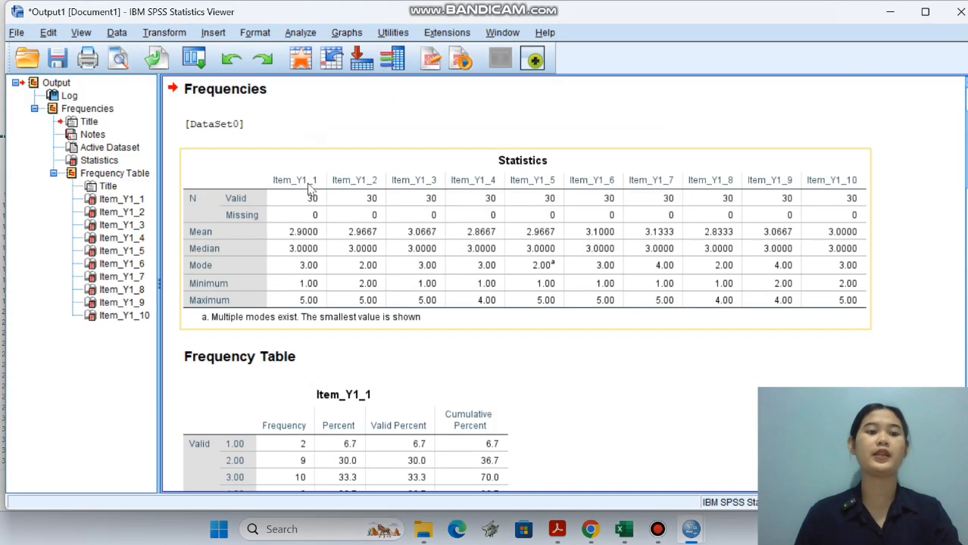
{"action": "scroll", "coordinate": [300, 184], "scroll_direction": "down", "scroll_amount": 20}
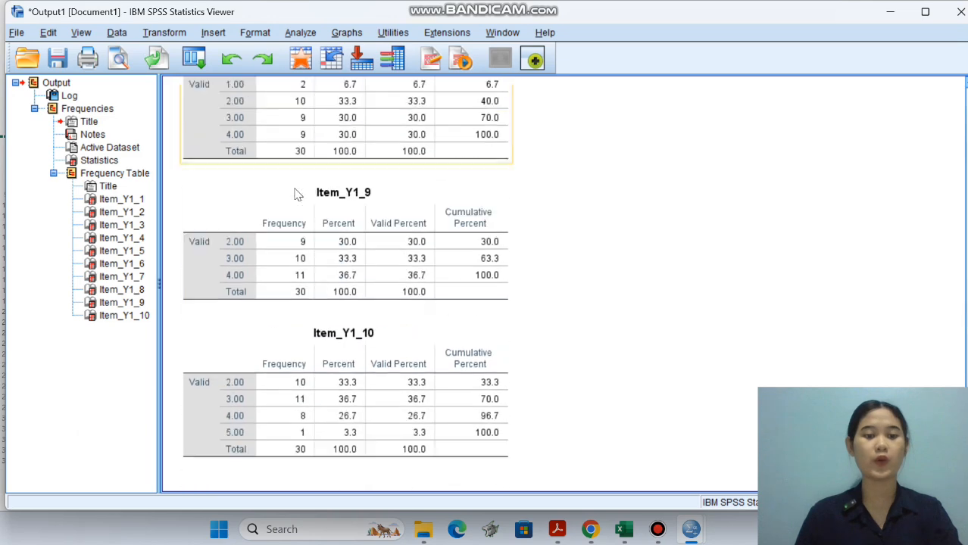
{"action": "scroll", "coordinate": [311, 208], "scroll_direction": "up", "scroll_amount": 20}
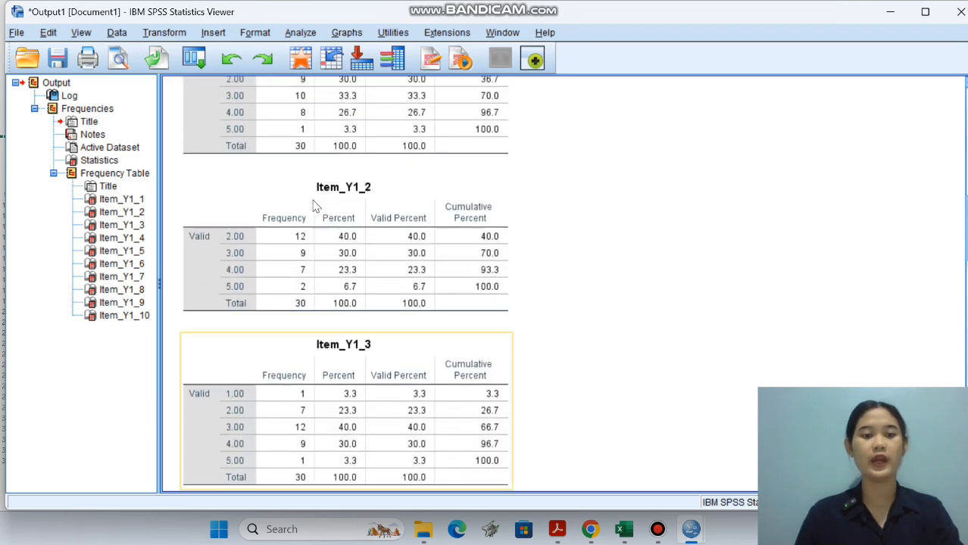
{"action": "scroll", "coordinate": [315, 202], "scroll_direction": "down", "scroll_amount": 4}
{"action": "scroll", "coordinate": [316, 203], "scroll_direction": "up", "scroll_amount": 2}
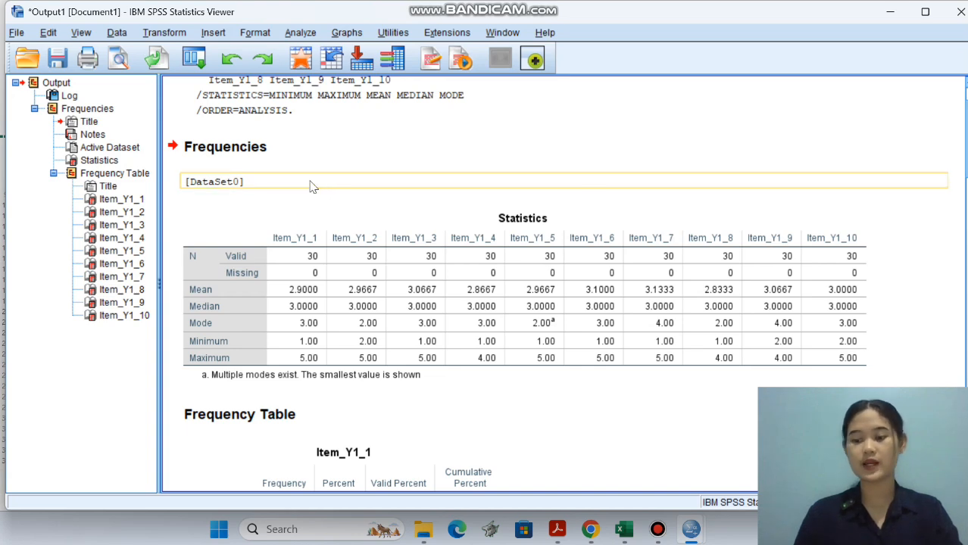
Start a Reliability Analysis and add all ten Item_Y1 variables as its items.
{"action": "left_click", "coordinate": [301, 32]}
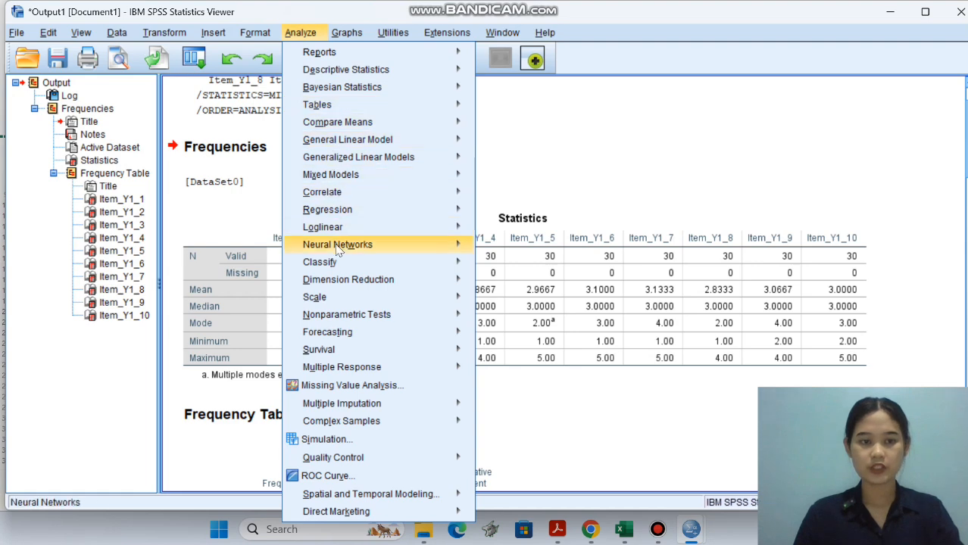
{"action": "mouse_move", "coordinate": [350, 300]}
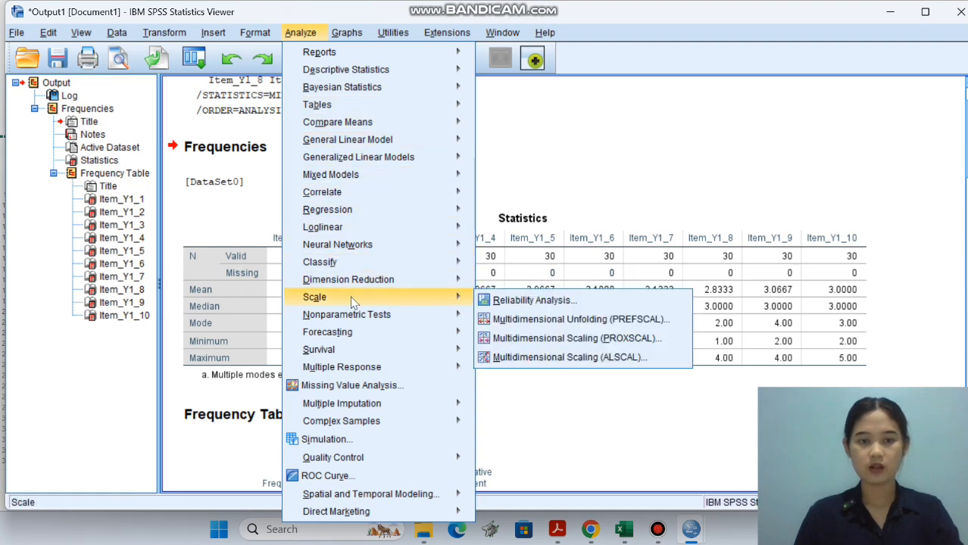
{"action": "left_click", "coordinate": [512, 301]}
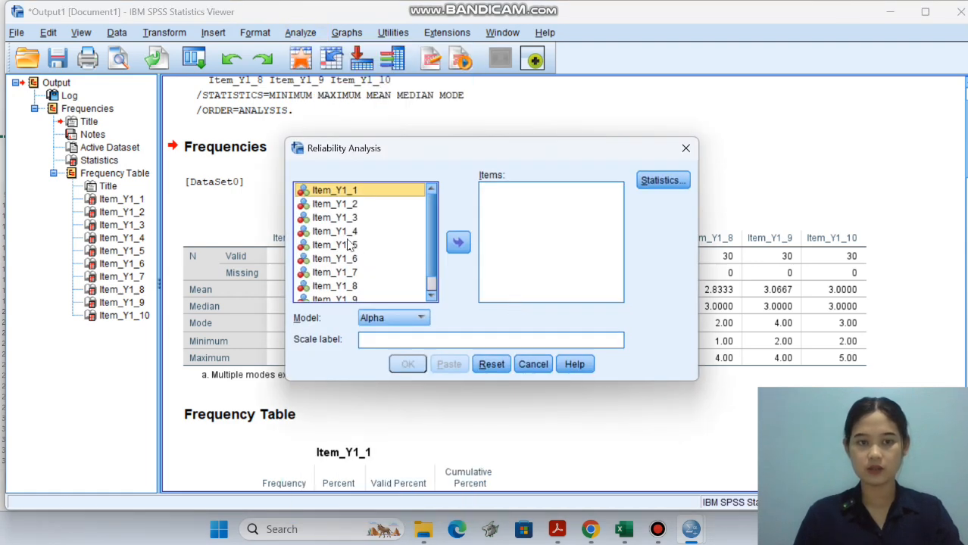
{"action": "key", "text": "ctrl+a"}
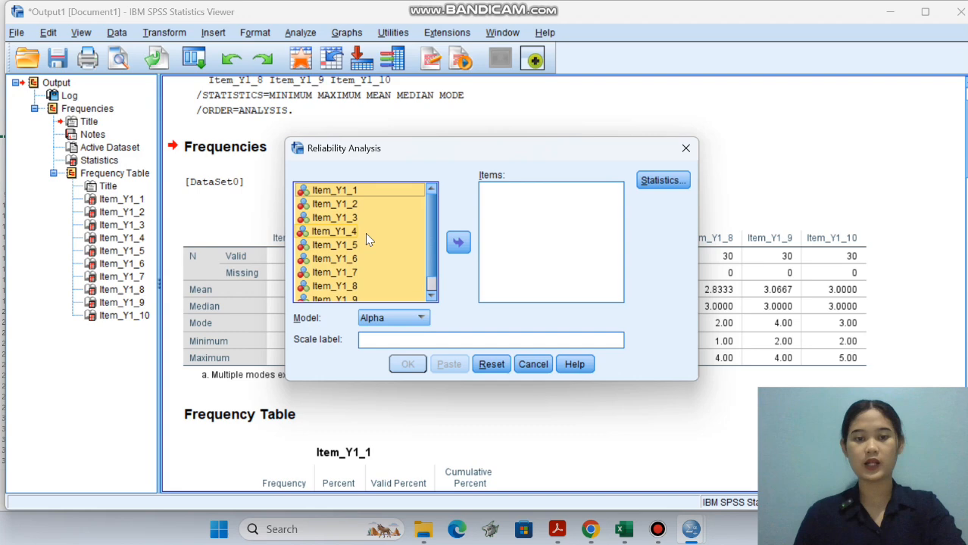
{"action": "left_click", "coordinate": [458, 242]}
Request inter-item correlations, run the reliability analysis and look through its output.
{"action": "left_click", "coordinate": [648, 184]}
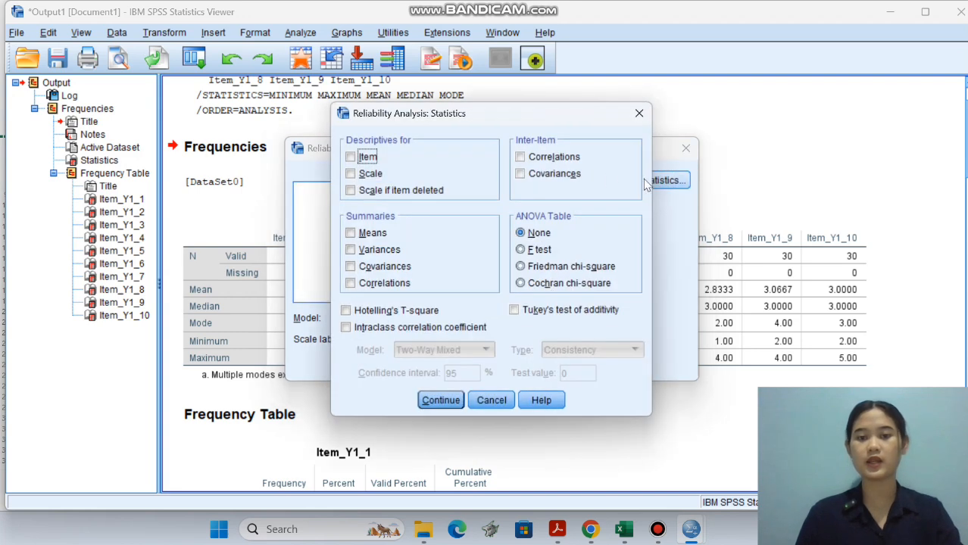
{"action": "left_click", "coordinate": [521, 157]}
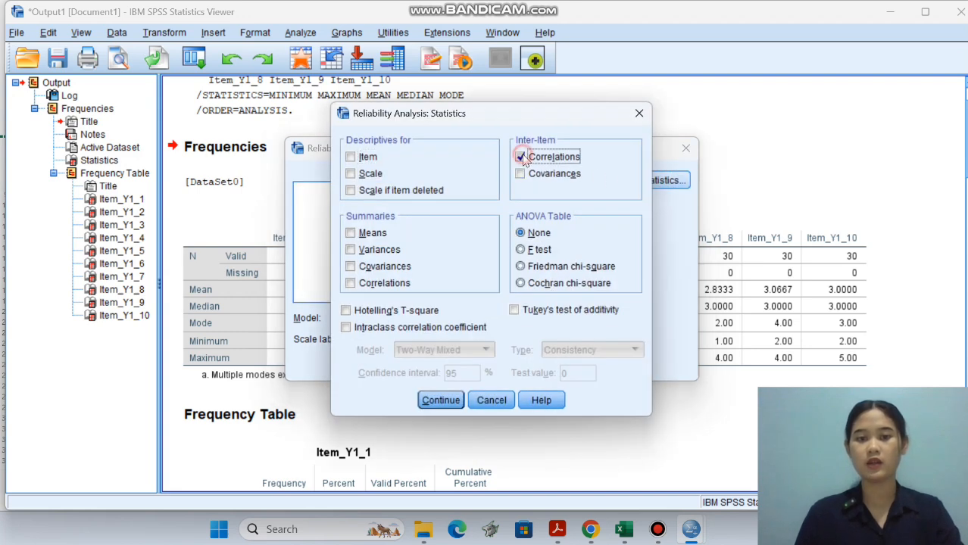
{"action": "left_click", "coordinate": [442, 399]}
{"action": "left_click", "coordinate": [406, 366]}
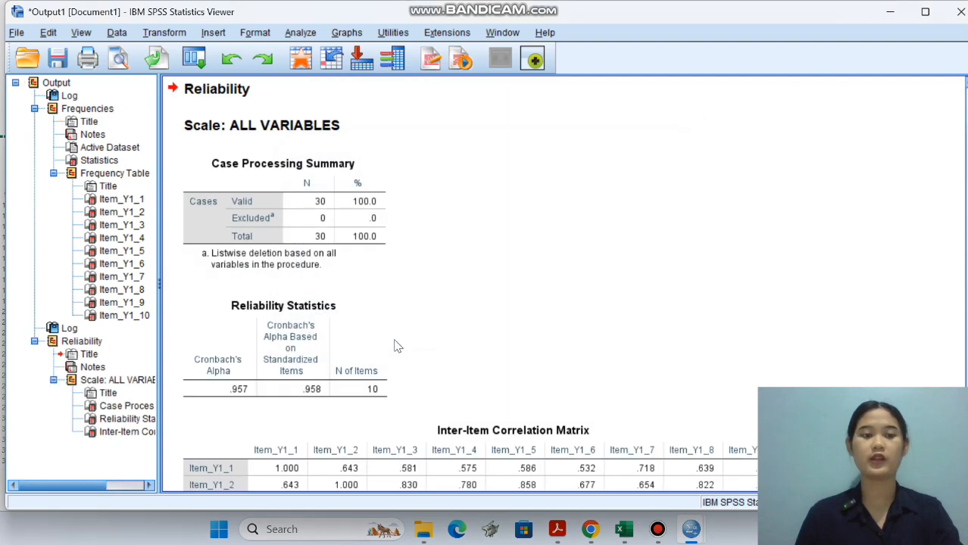
{"action": "scroll", "coordinate": [268, 169], "scroll_direction": "down", "scroll_amount": 3}
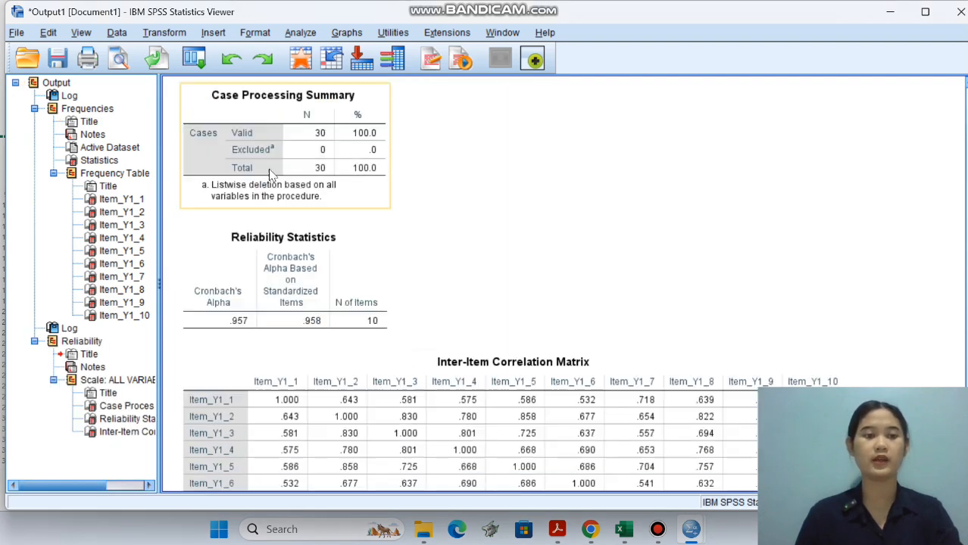
{"action": "scroll", "coordinate": [268, 169], "scroll_direction": "down", "scroll_amount": 3}
{"action": "scroll", "coordinate": [281, 178], "scroll_direction": "up", "scroll_amount": 10}
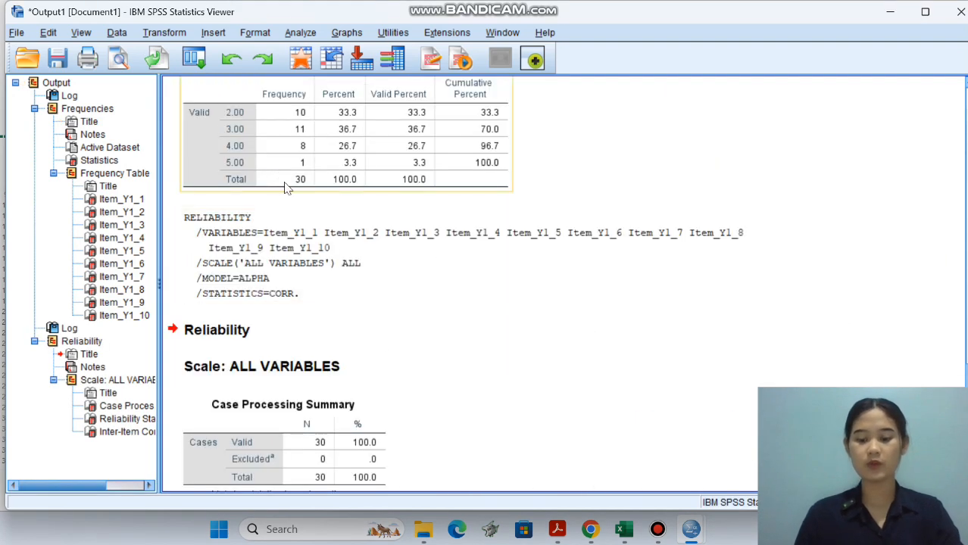
Create a new empty dataset and show its variable definitions.
{"action": "left_click", "coordinate": [14, 35]}
{"action": "mouse_move", "coordinate": [51, 54]}
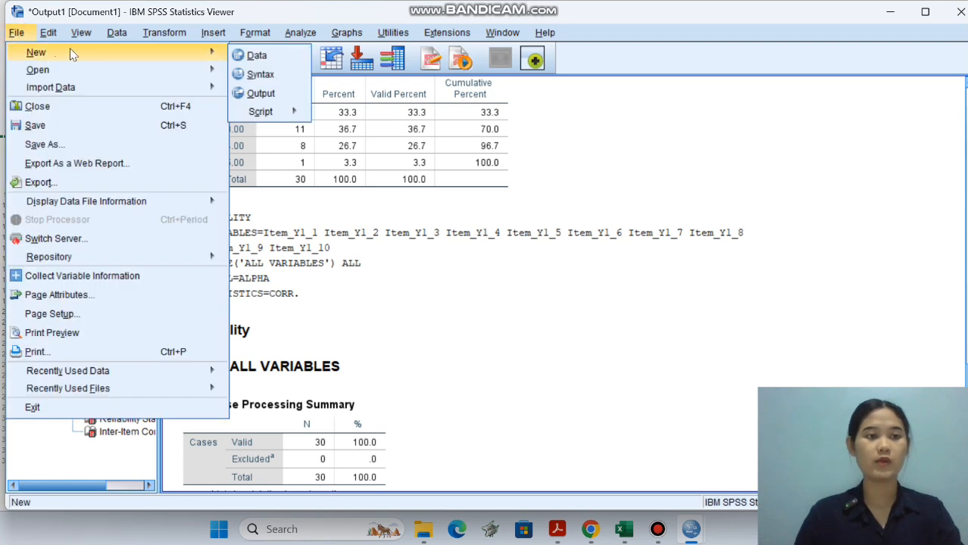
{"action": "left_click", "coordinate": [270, 60]}
{"action": "left_click", "coordinate": [112, 469]}
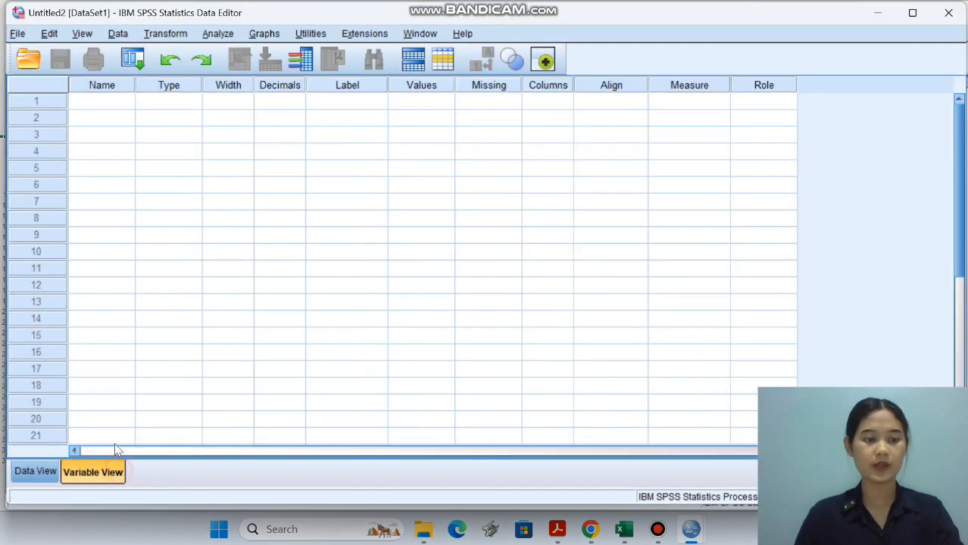
Define the variables DiskonHarga, DurasiFlashSale and ImpulsivitasKonsumen in the new dataset, and show the data grid.
{"action": "left_click", "coordinate": [104, 106]}
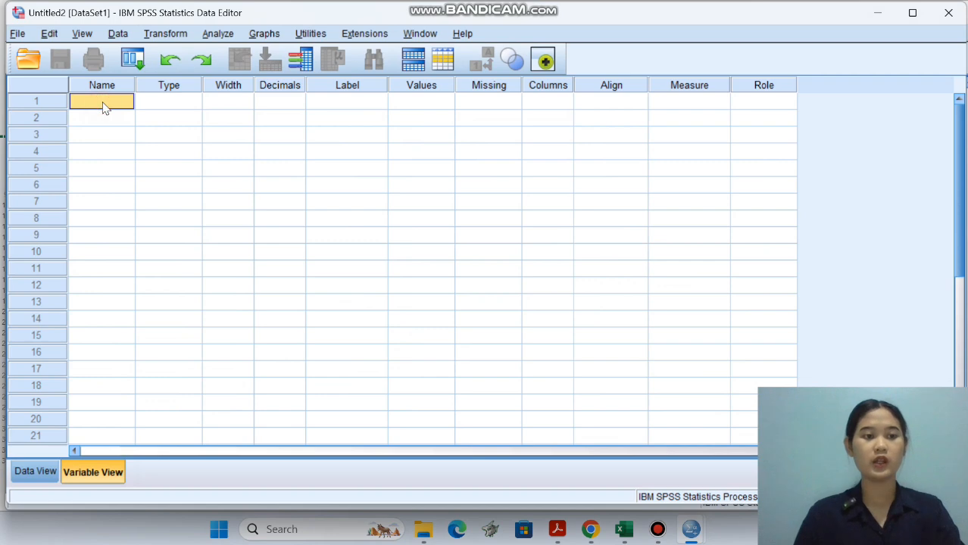
{"action": "type", "text": "DiskonHarga"}
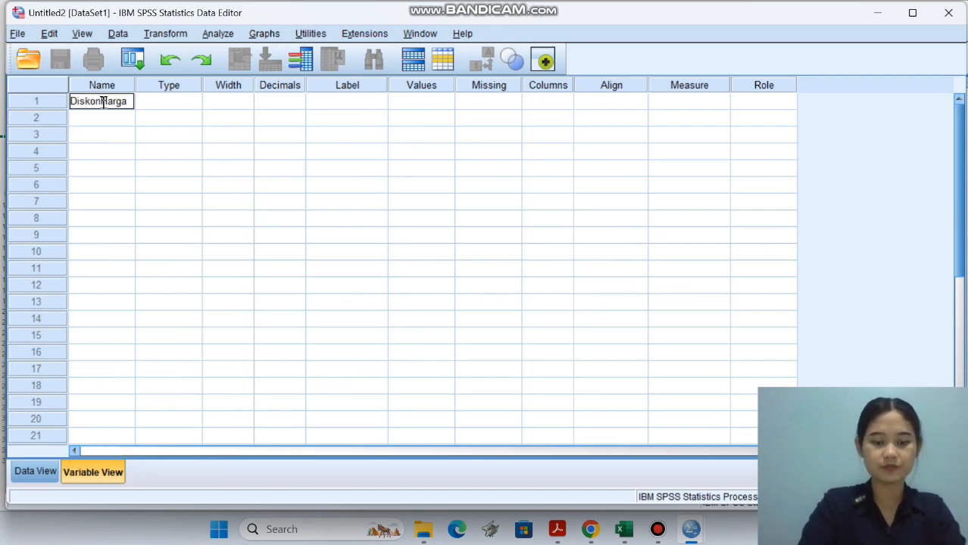
{"action": "key", "text": "Return"}
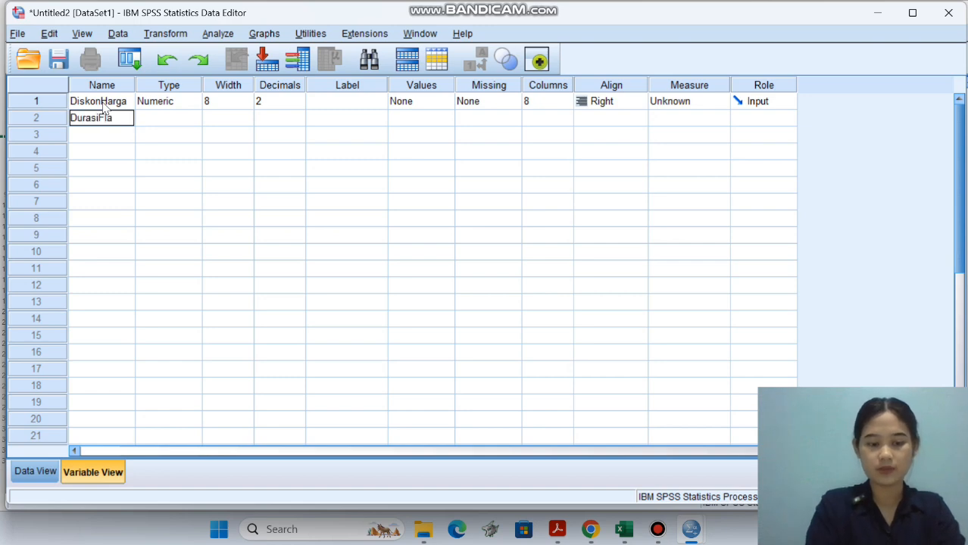
{"action": "type", "text": "DurasiFlashSale"}
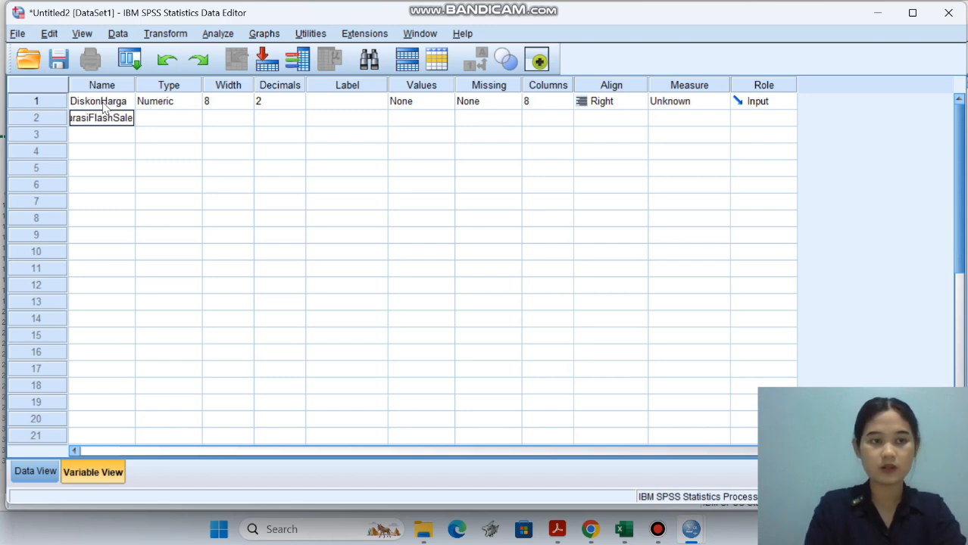
{"action": "key", "text": "Return"}
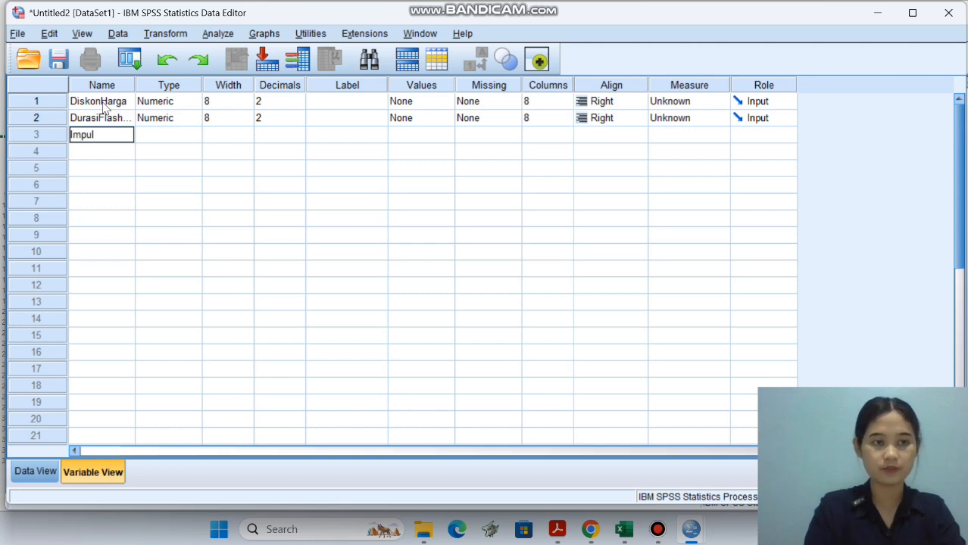
{"action": "type", "text": "Impulsivitas"}
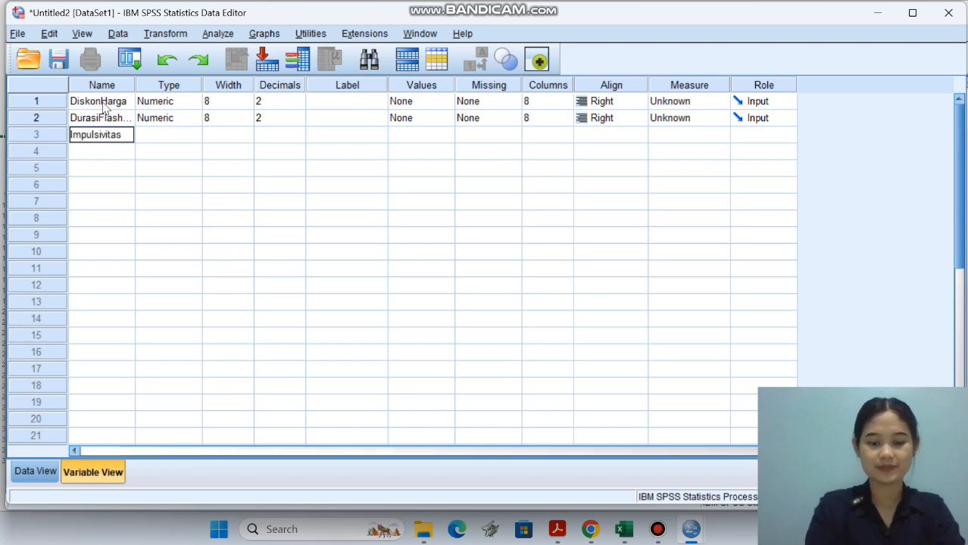
{"action": "type", "text": "Konsumen"}
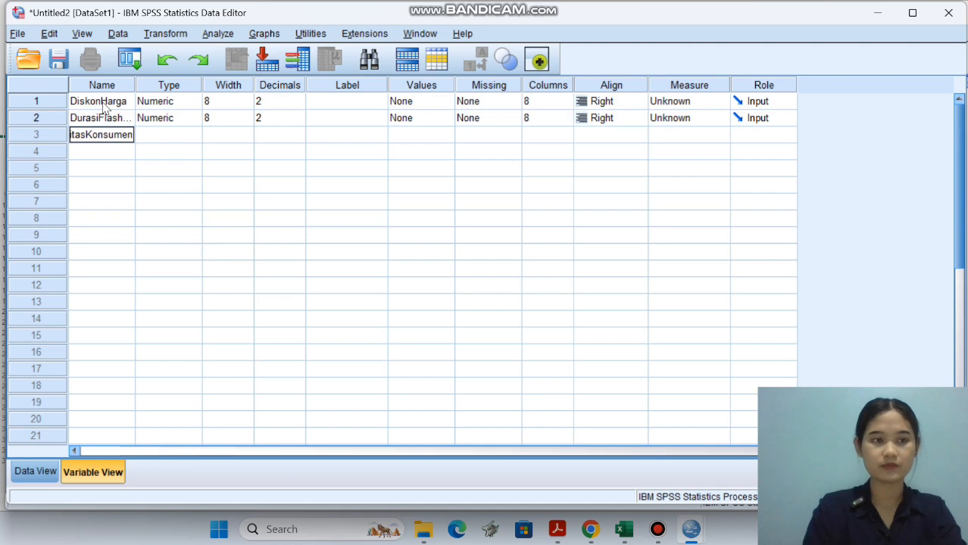
{"action": "key", "text": "Return"}
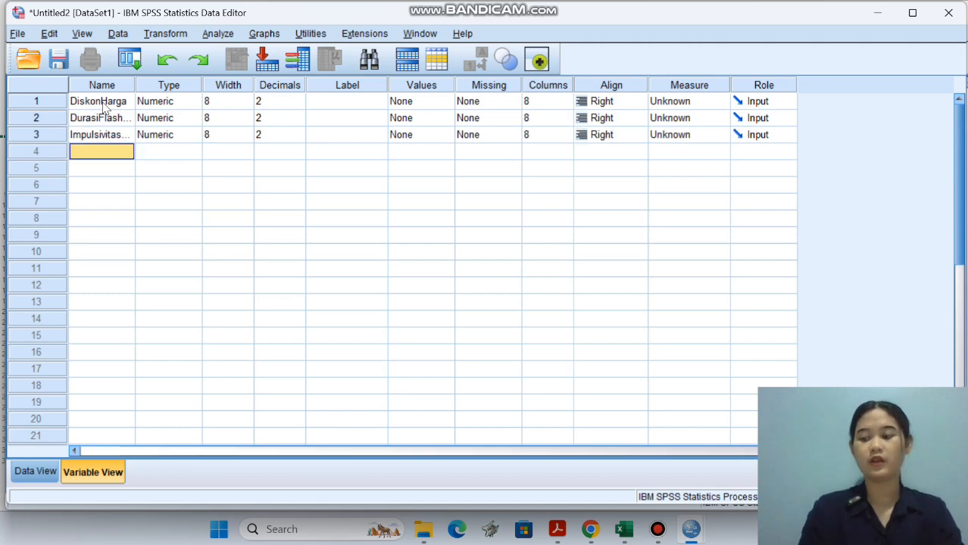
{"action": "left_click", "coordinate": [36, 473]}
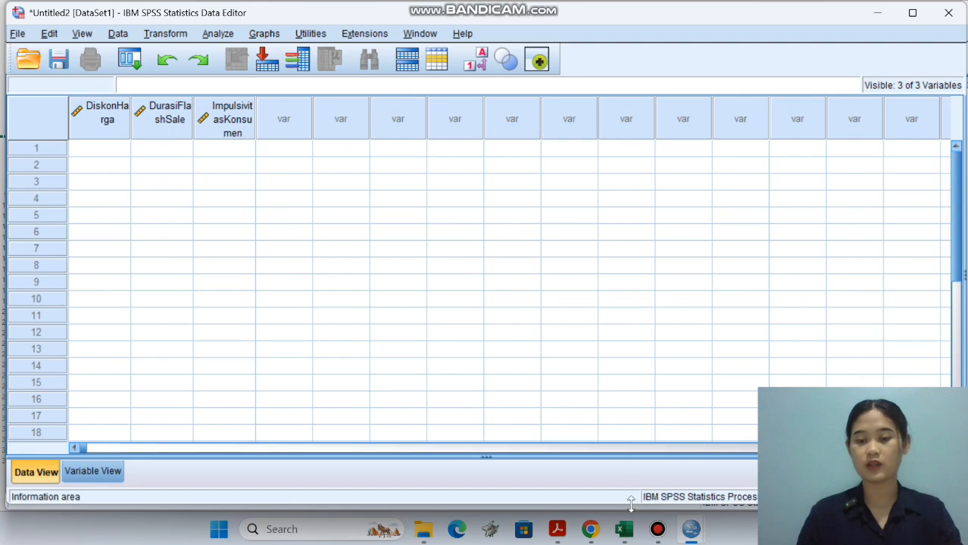
Switch to Excel and copy the X1, X2 and Y totals of all 30 respondents from the BERGANDA sheet, without the JML and Rata-rata rows.
{"action": "mouse_move", "coordinate": [625, 529]}
{"action": "left_click", "coordinate": [615, 466]}
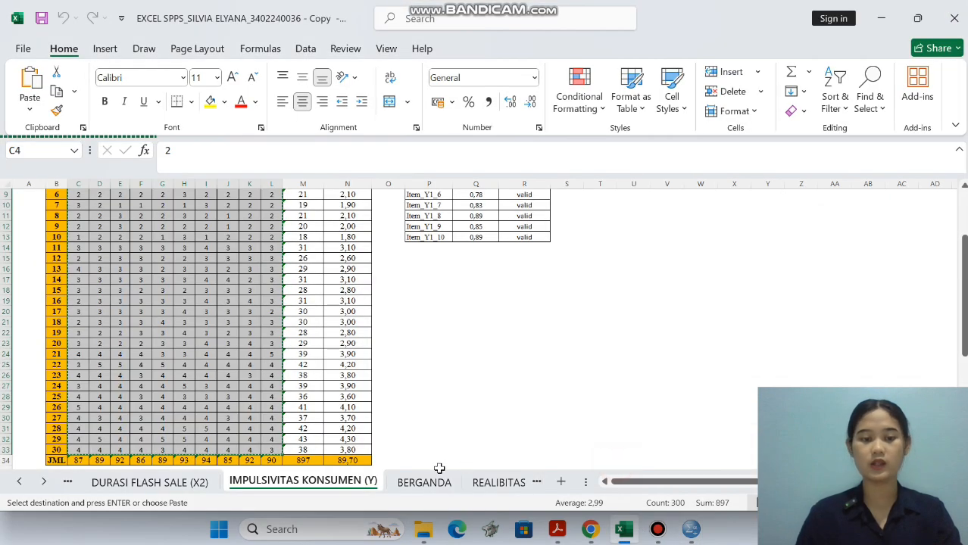
{"action": "left_click", "coordinate": [421, 485]}
{"action": "scroll", "coordinate": [187, 289], "scroll_direction": "up", "scroll_amount": 1}
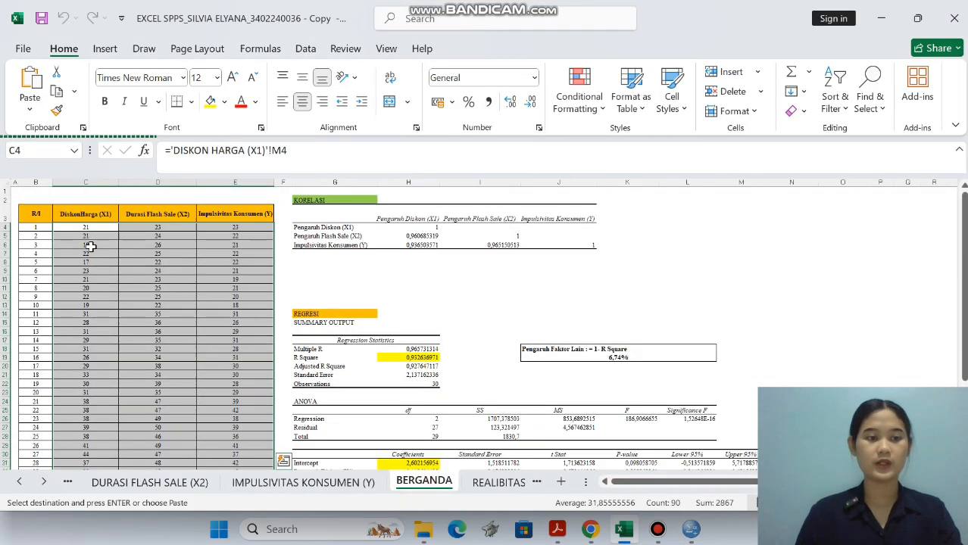
{"action": "left_click_drag", "start_coordinate": [69, 225], "coordinate": [265, 447]}
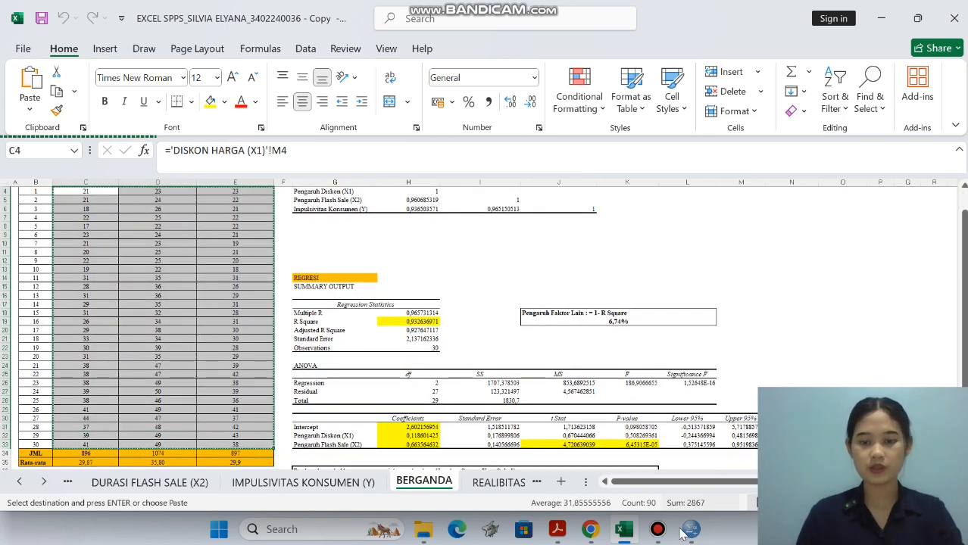
Switch back to the Untitled2 dataset in SPSS and paste the copied totals starting at the first case of DiskonHarga.
{"action": "mouse_move", "coordinate": [691, 530]}
{"action": "left_click", "coordinate": [528, 445]}
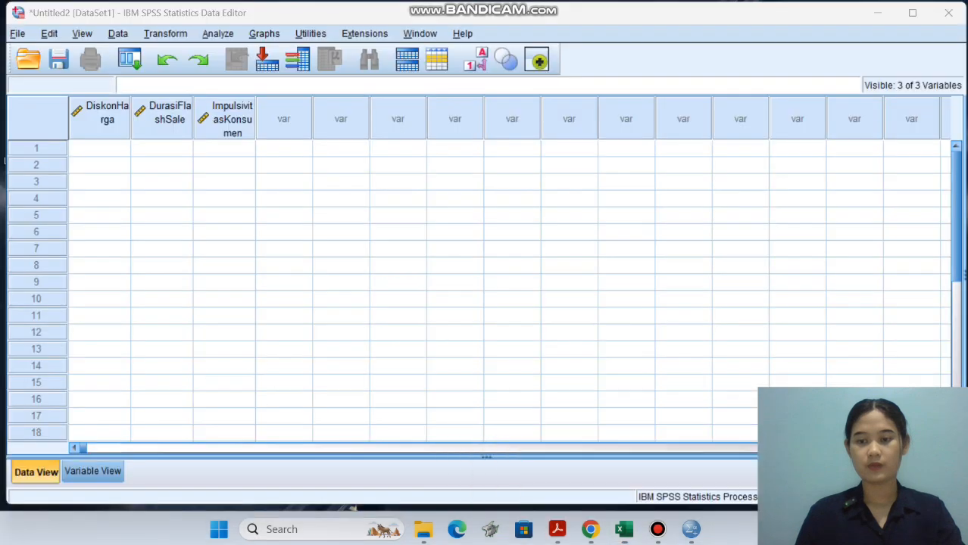
{"action": "left_click", "coordinate": [107, 149]}
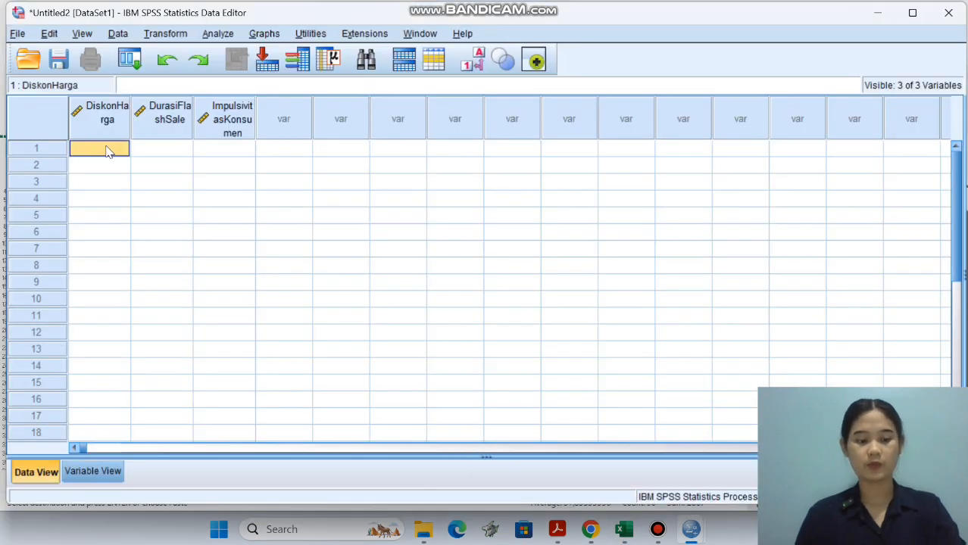
{"action": "key", "text": "ctrl+v"}
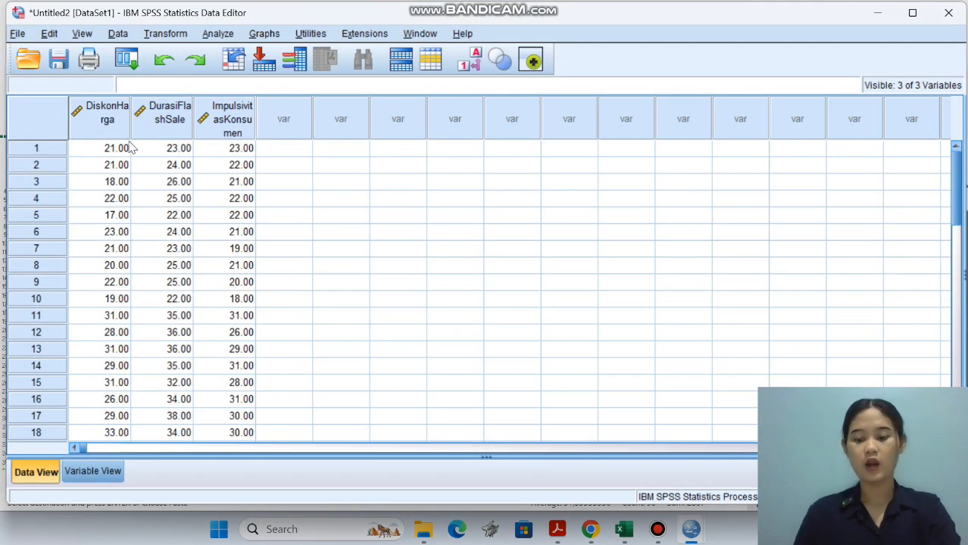
Run a two-tailed Pearson bivariate correlation on DiskonHarga, DurasiFlashSale and ImpulsivitasKonsumen, excluding missing cases pairwise and flagging significant correlations.
{"action": "left_click", "coordinate": [217, 35]}
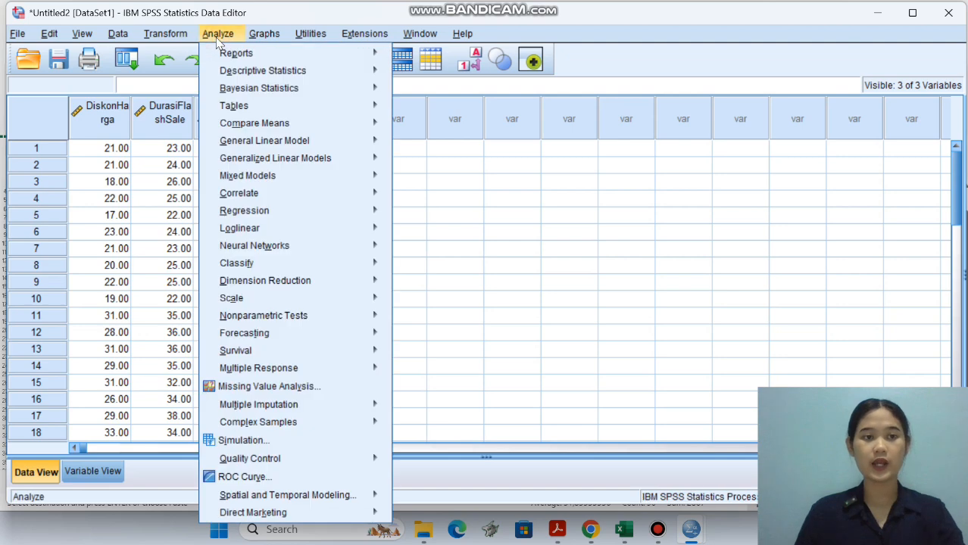
{"action": "mouse_move", "coordinate": [261, 196]}
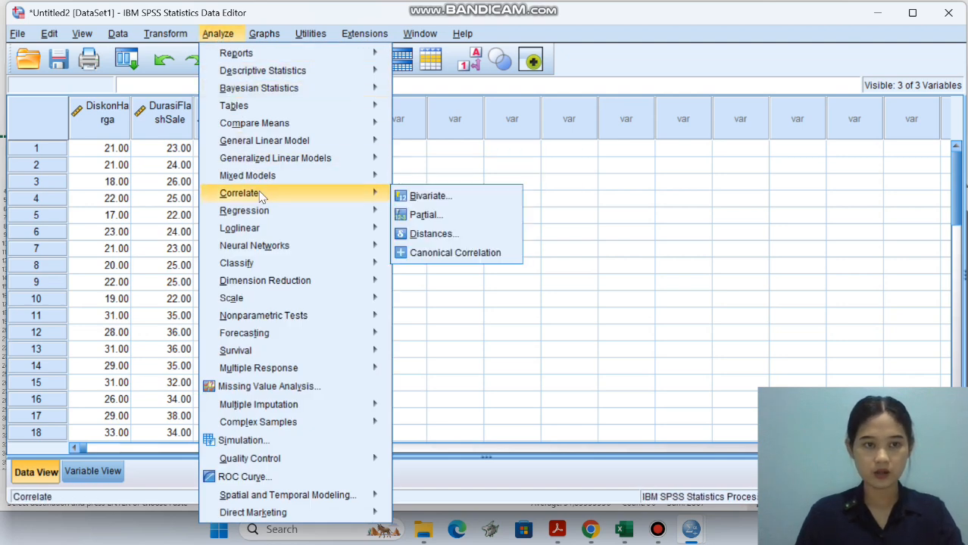
{"action": "left_click", "coordinate": [416, 198]}
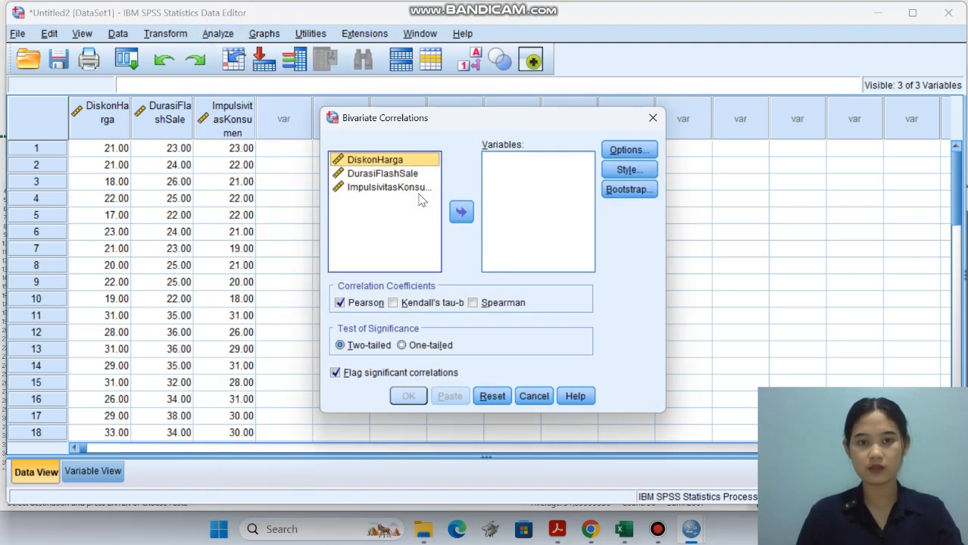
{"action": "left_click", "coordinate": [373, 230], "text": "shift"}
{"action": "left_click", "coordinate": [461, 212]}
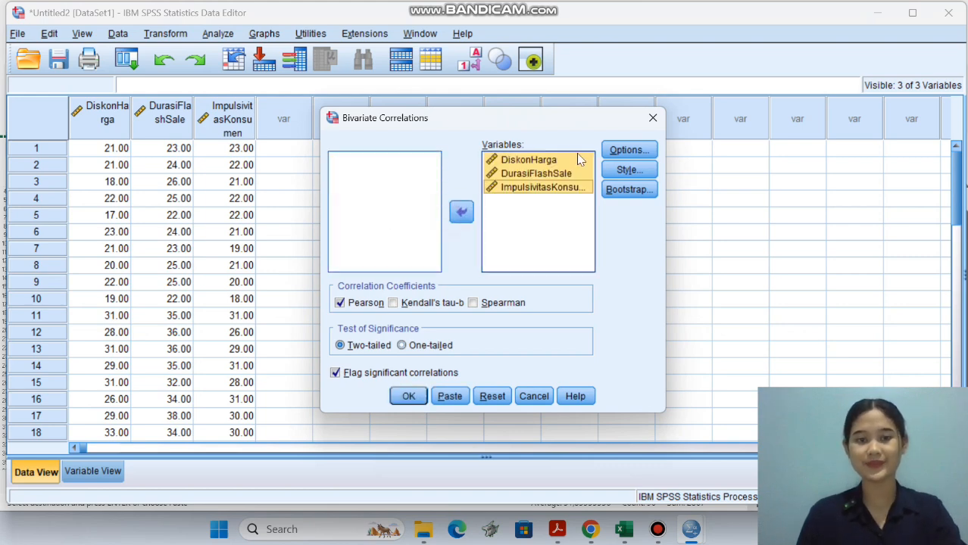
{"action": "left_click", "coordinate": [615, 153]}
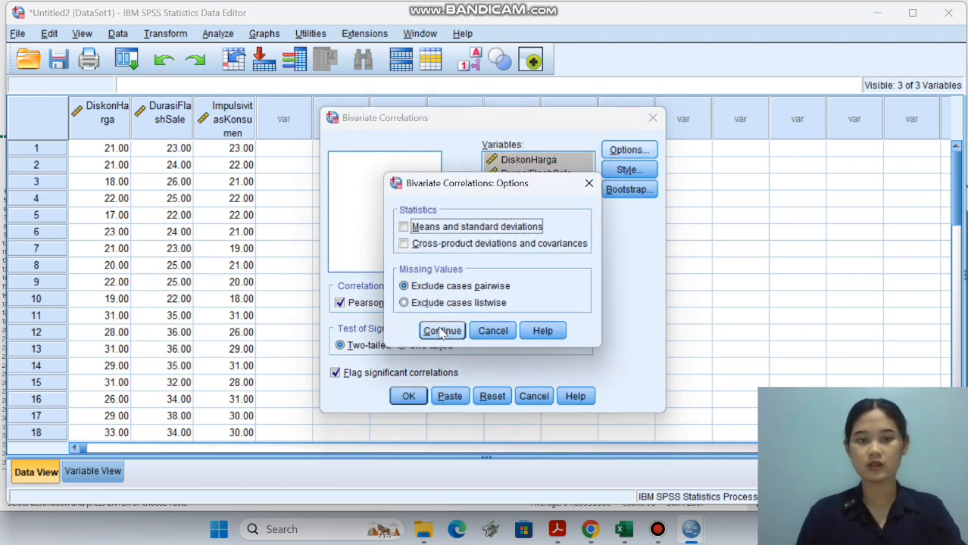
{"action": "left_click", "coordinate": [440, 333]}
{"action": "left_click", "coordinate": [408, 396]}
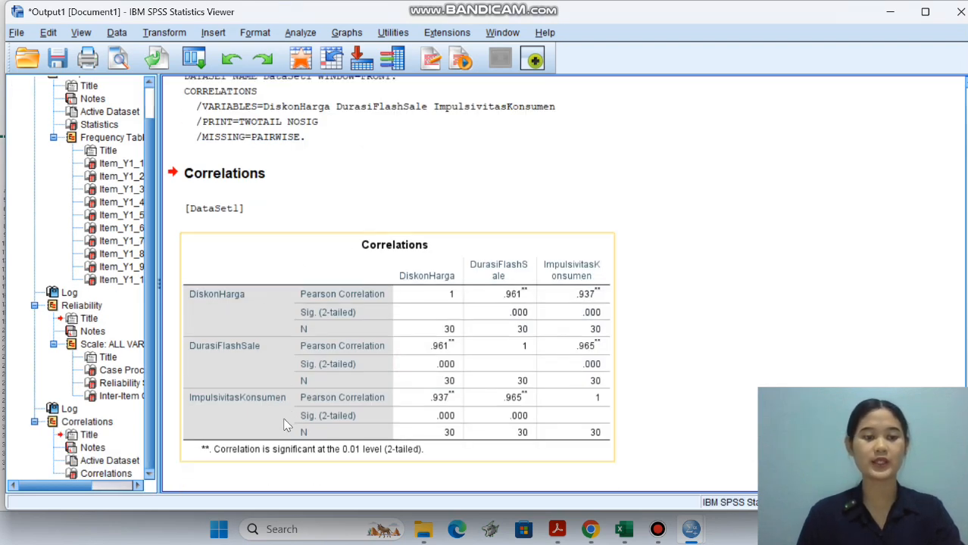
{"action": "left_click", "coordinate": [351, 184]}
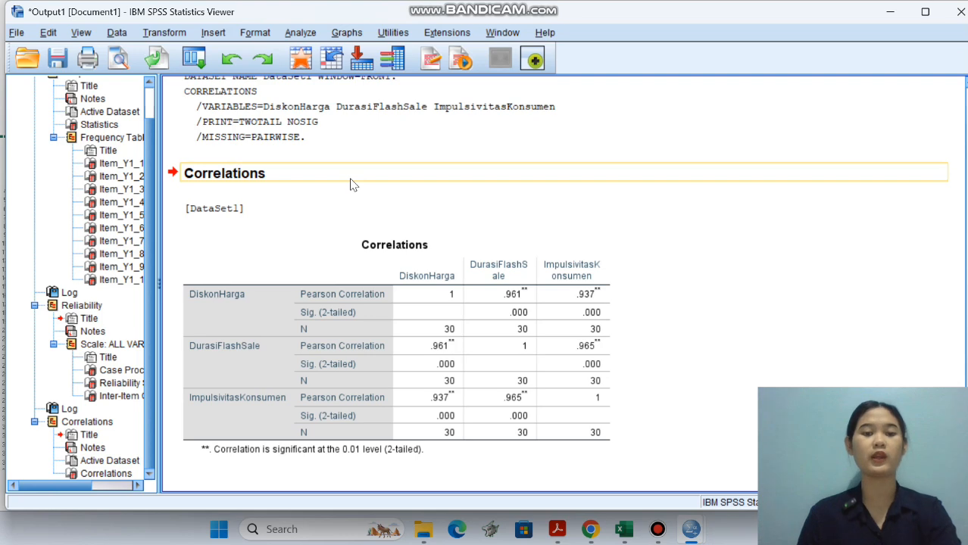
{"action": "left_click", "coordinate": [443, 127]}
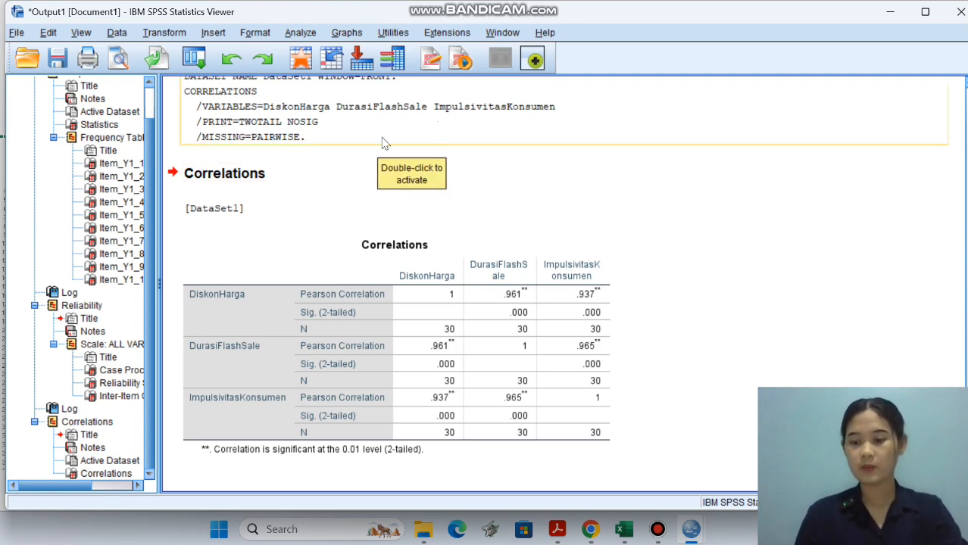
{"action": "left_click", "coordinate": [219, 157]}
{"action": "left_click", "coordinate": [201, 106]}
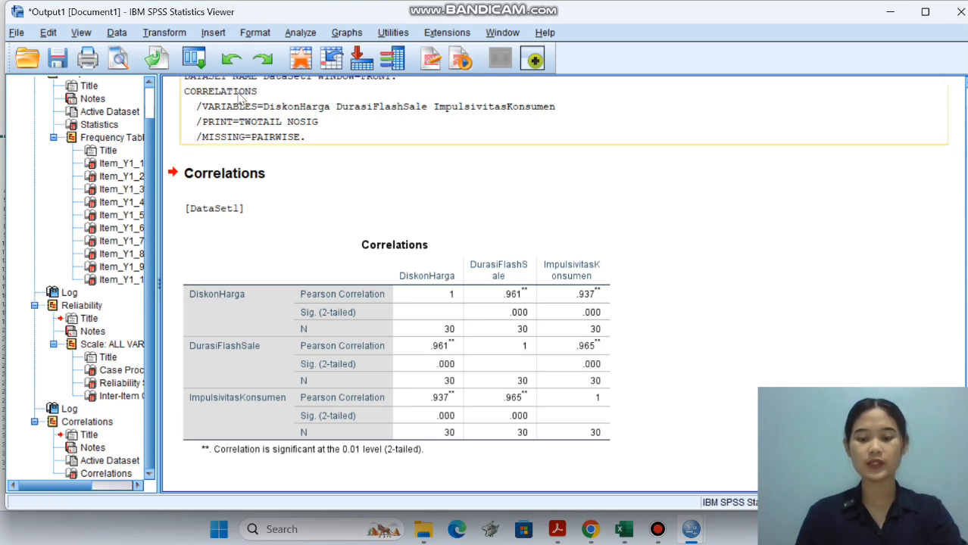
Run a linear regression with ImpulsivitasKonsumen as the dependent variable and DiskonHarga as the independent variable, and look through its output.
{"action": "left_click", "coordinate": [294, 36]}
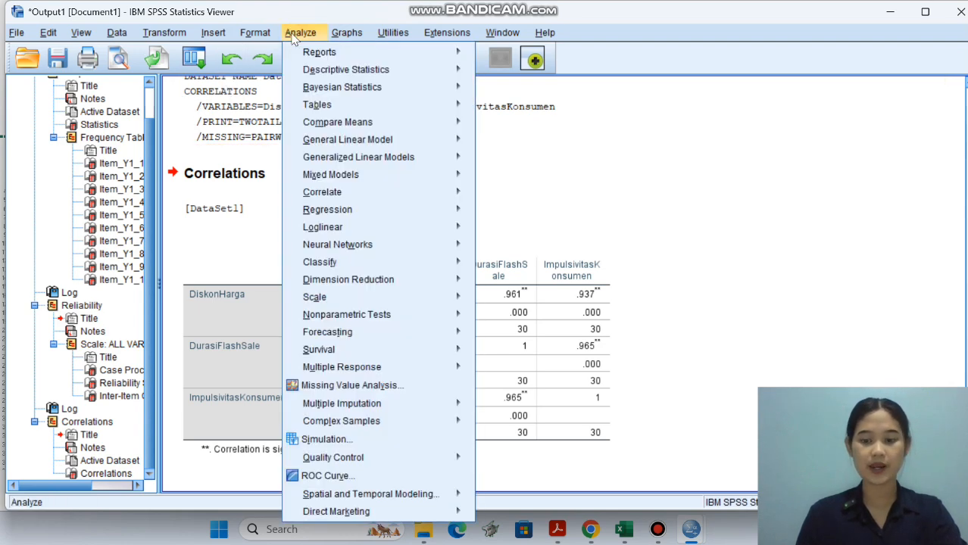
{"action": "mouse_move", "coordinate": [320, 92]}
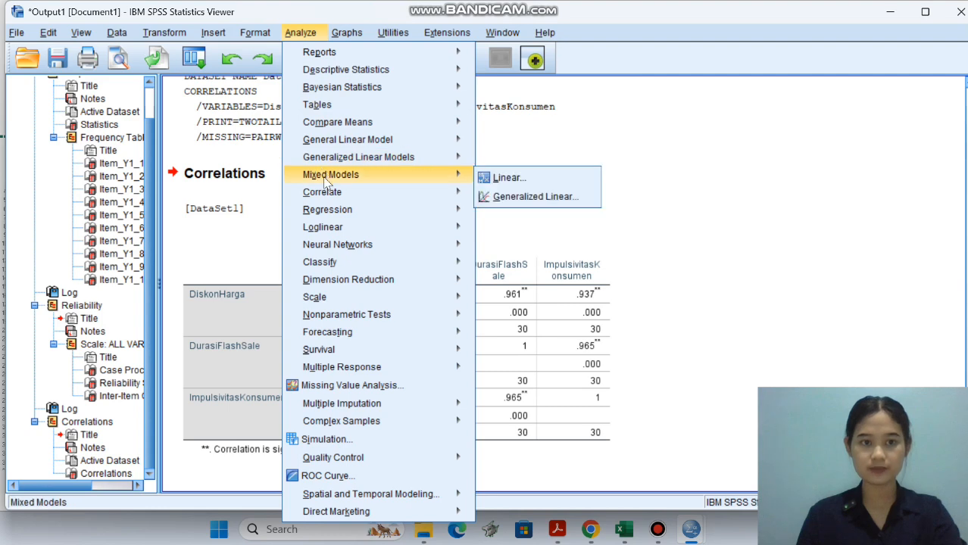
{"action": "mouse_move", "coordinate": [403, 210]}
{"action": "left_click", "coordinate": [506, 232]}
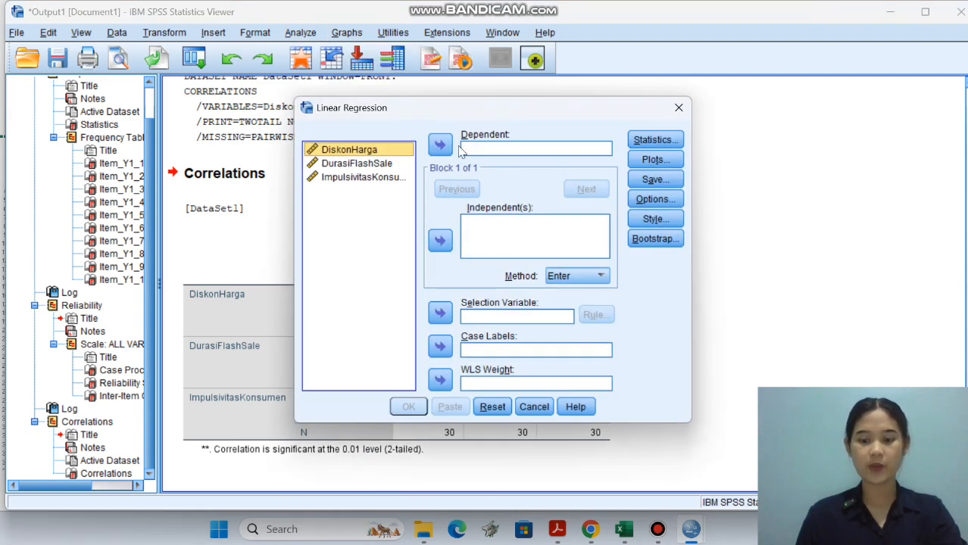
{"action": "left_click", "coordinate": [361, 177]}
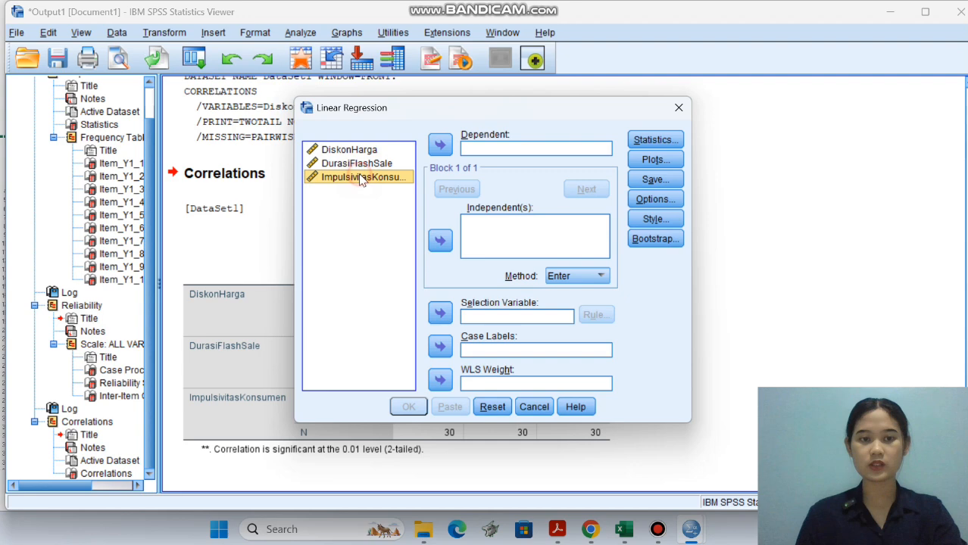
{"action": "left_click", "coordinate": [442, 147]}
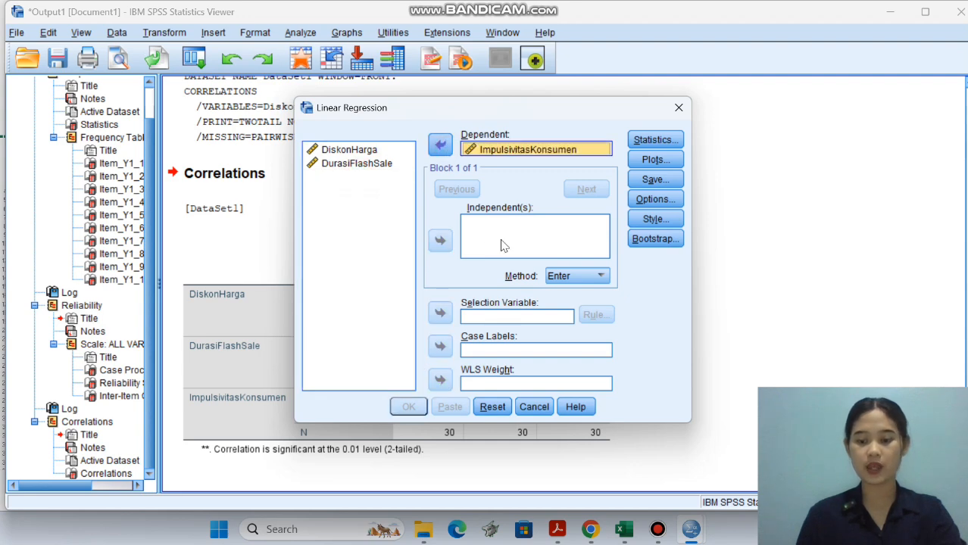
{"action": "left_click", "coordinate": [348, 150]}
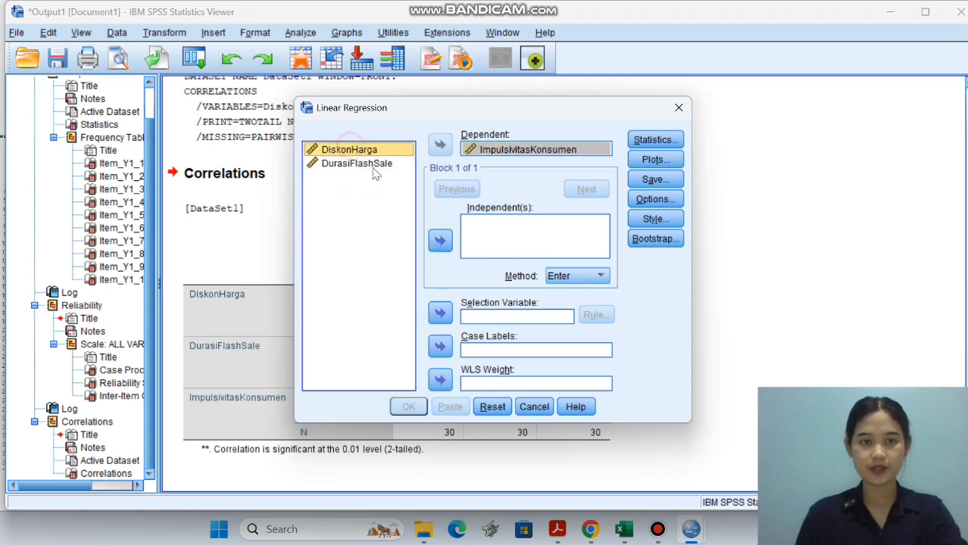
{"action": "left_click", "coordinate": [440, 241]}
{"action": "left_click", "coordinate": [409, 407]}
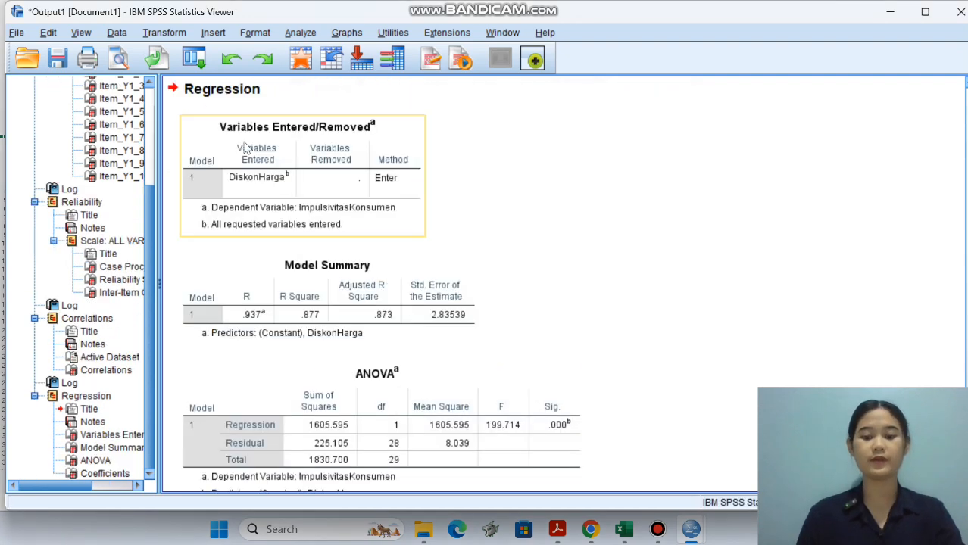
{"action": "scroll", "coordinate": [297, 265], "scroll_direction": "down", "scroll_amount": 3}
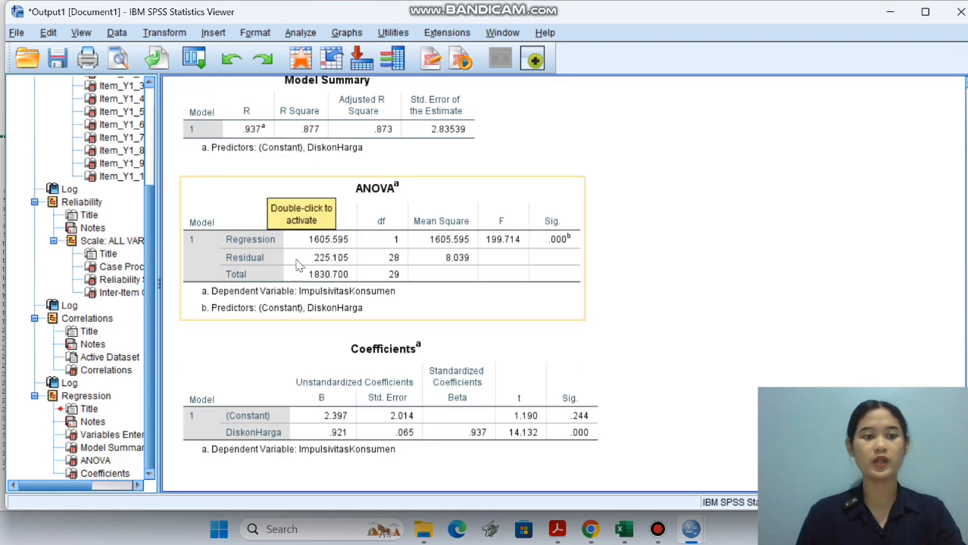
{"action": "scroll", "coordinate": [314, 246], "scroll_direction": "up", "scroll_amount": 3}
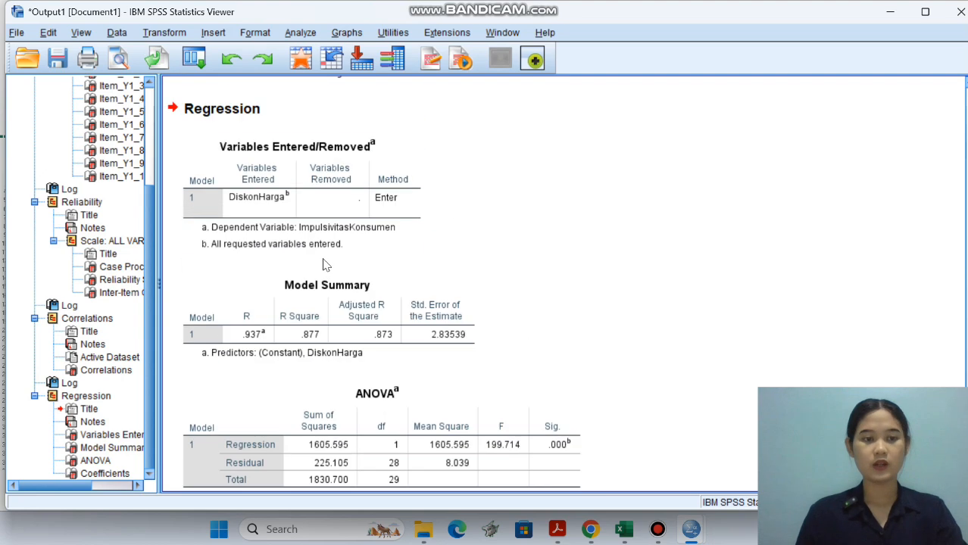
Run the linear regression on ImpulsivitasKonsumen again with DurasiFlashSale replacing DiskonHarga as the independent variable, and look through its output.
{"action": "left_click", "coordinate": [301, 34]}
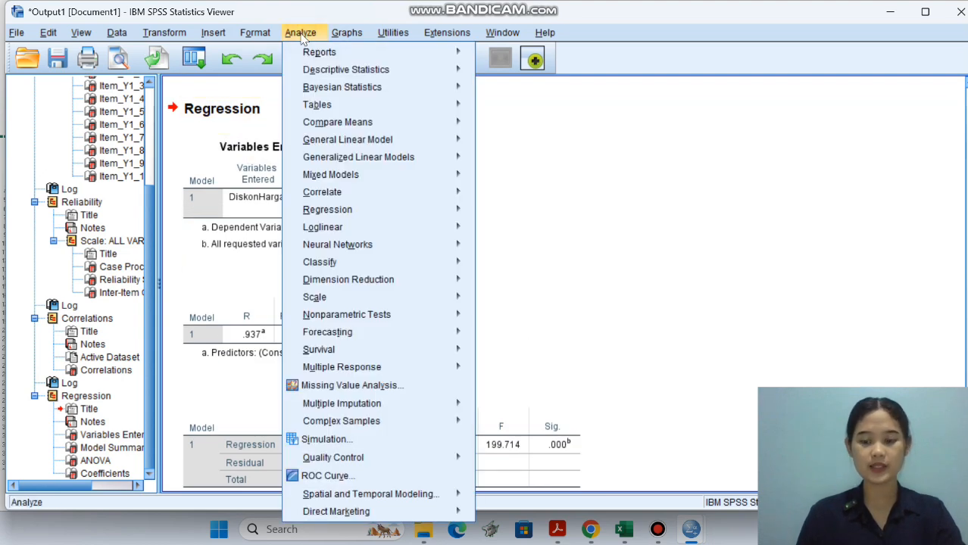
{"action": "mouse_move", "coordinate": [334, 216]}
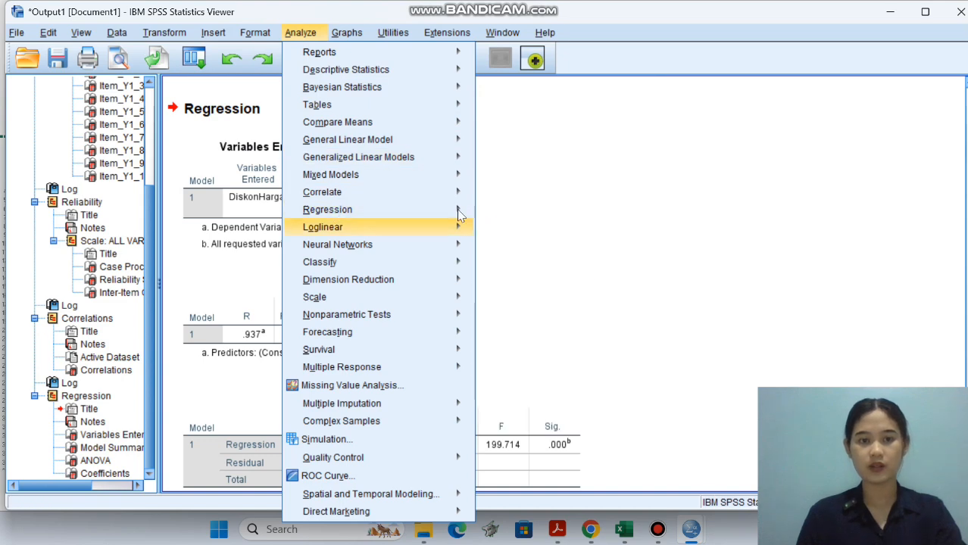
{"action": "left_click", "coordinate": [512, 232]}
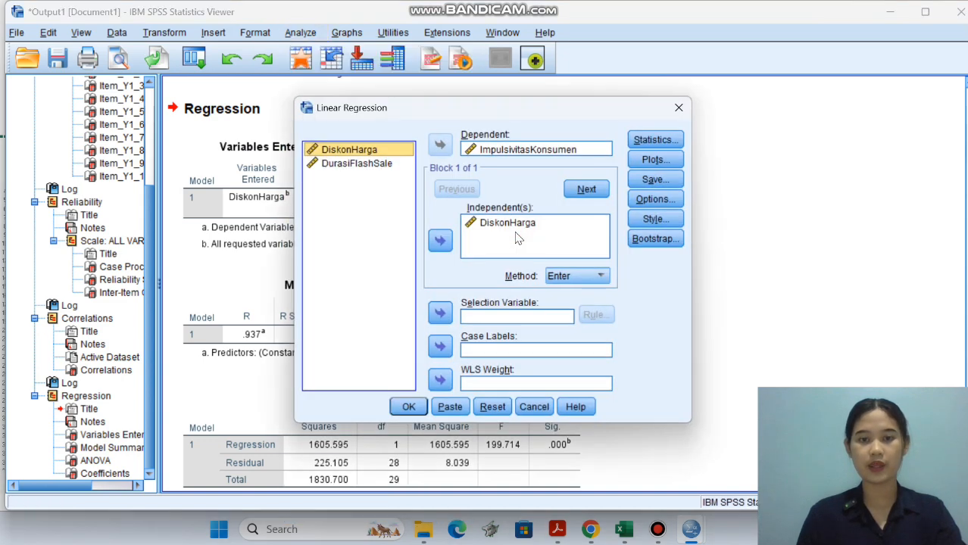
{"action": "left_click", "coordinate": [473, 151]}
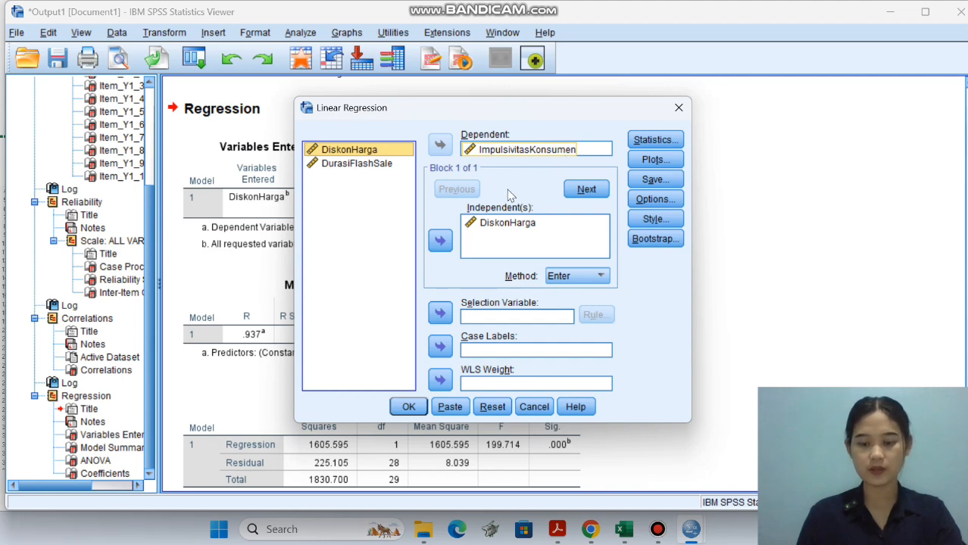
{"action": "left_click", "coordinate": [501, 223]}
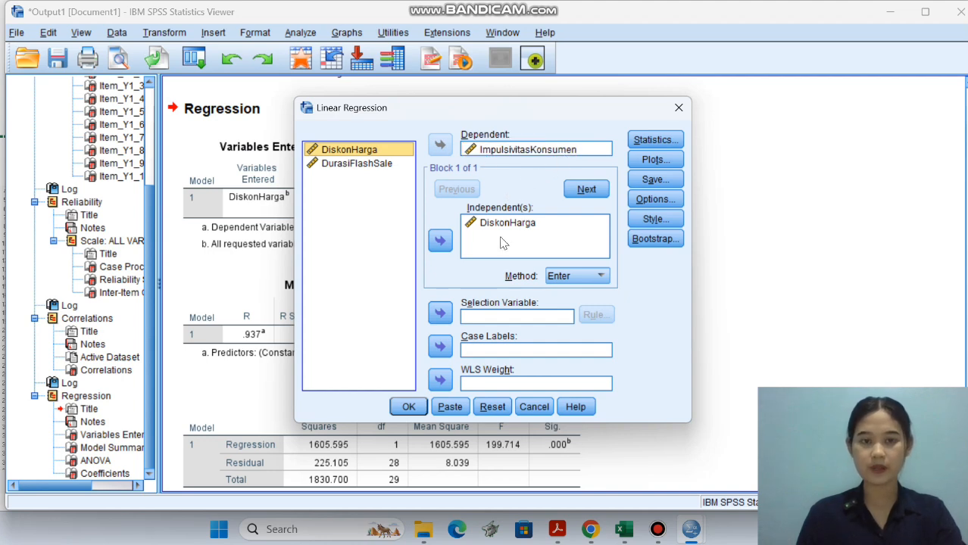
{"action": "left_click", "coordinate": [372, 164]}
{"action": "left_click", "coordinate": [438, 244]}
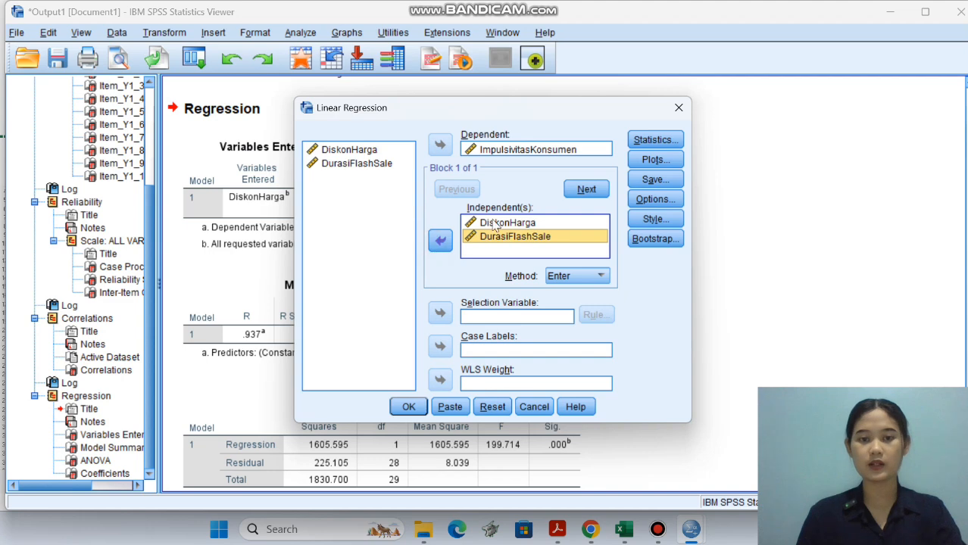
{"action": "left_click_drag", "start_coordinate": [496, 226], "coordinate": [385, 203]}
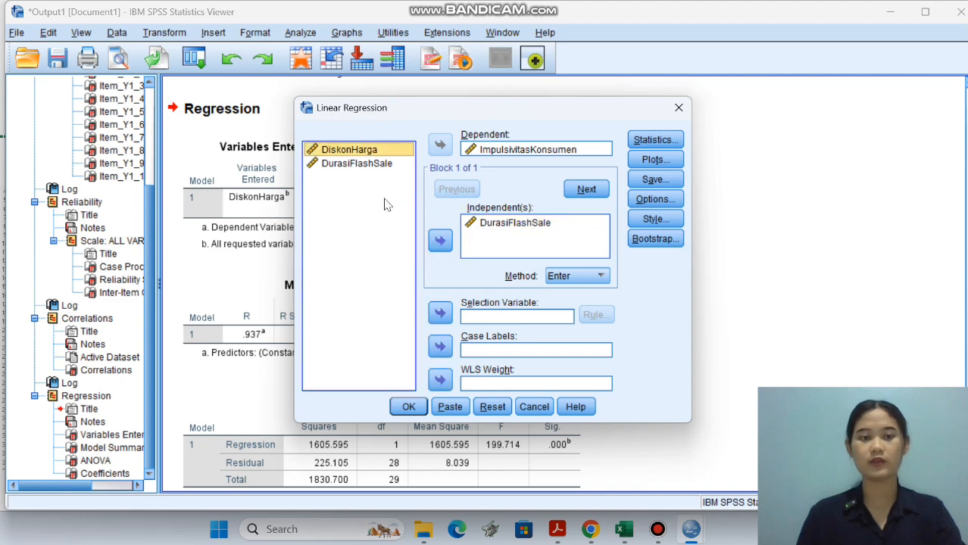
{"action": "left_click", "coordinate": [408, 406]}
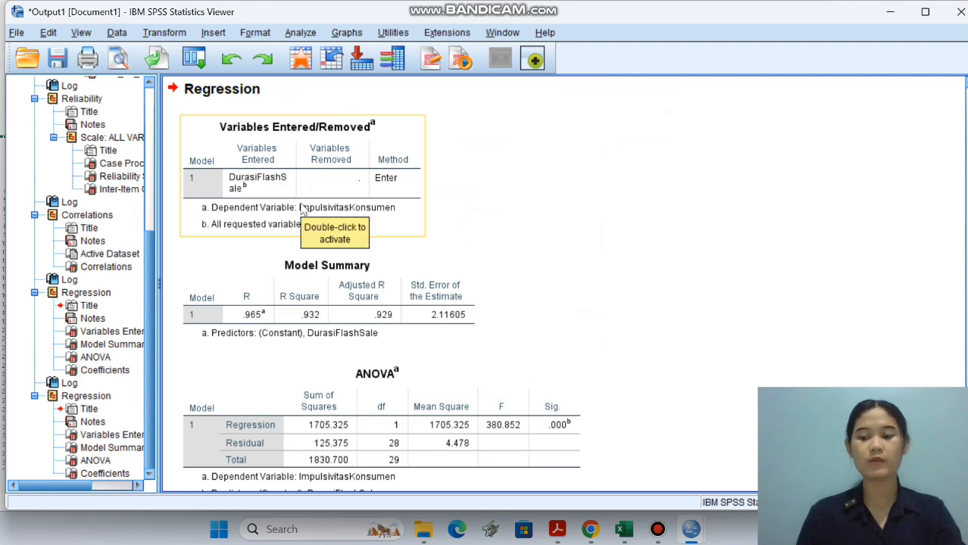
{"action": "scroll", "coordinate": [304, 201], "scroll_direction": "down", "scroll_amount": 5}
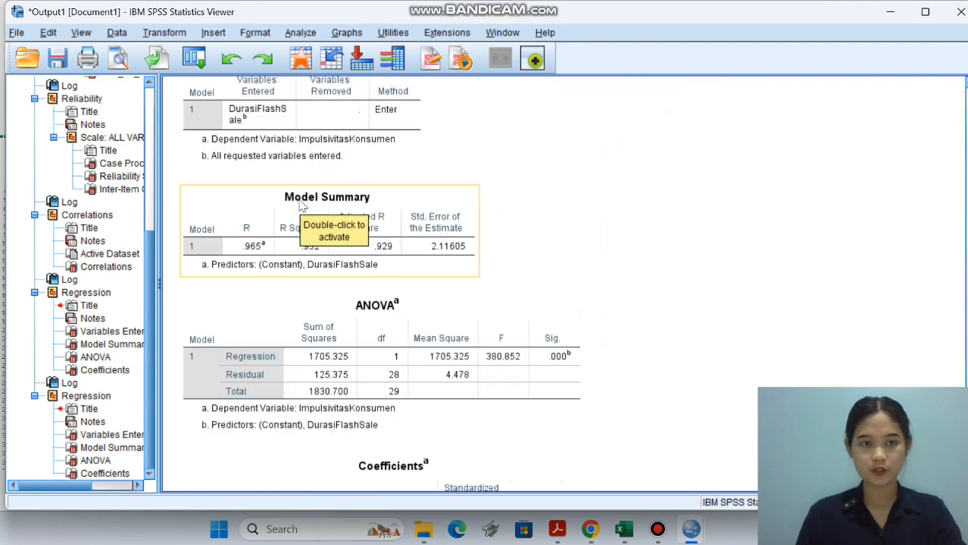
{"action": "scroll", "coordinate": [294, 321], "scroll_direction": "up", "scroll_amount": 1}
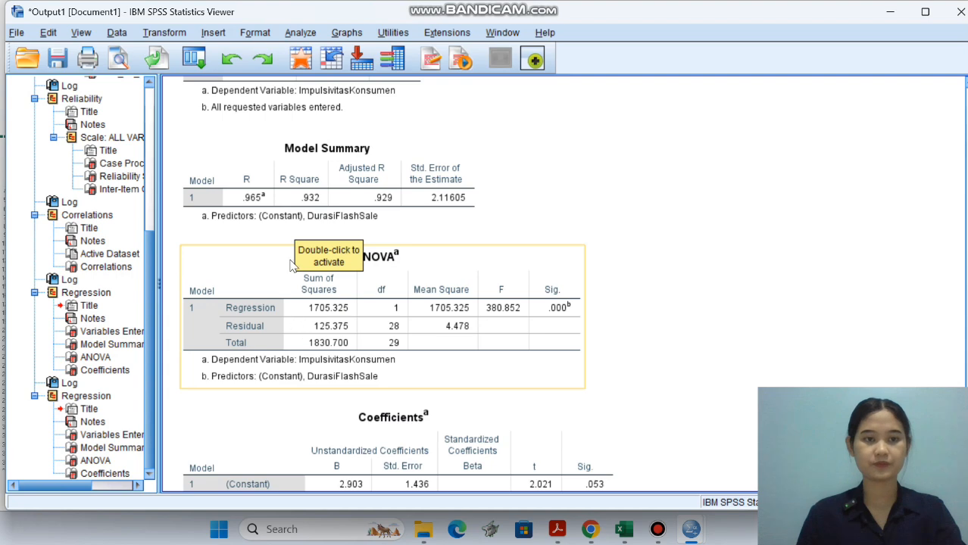
{"action": "scroll", "coordinate": [288, 250], "scroll_direction": "up", "scroll_amount": 2}
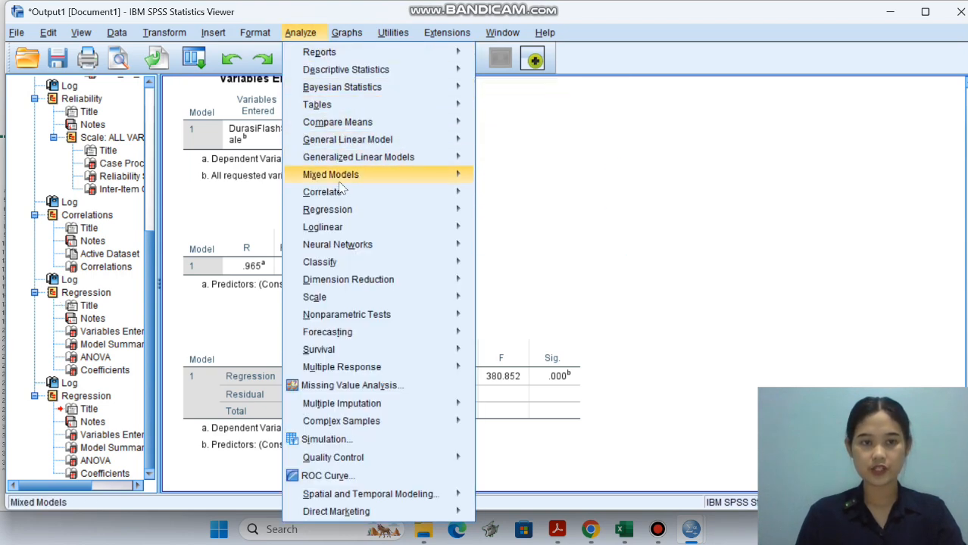
Run a multiple linear regression on ImpulsivitasKonsumen with both DurasiFlashSale and DiskonHarga as independent variables, and review its output tables.
{"action": "mouse_move", "coordinate": [343, 211]}
{"action": "left_click", "coordinate": [506, 231]}
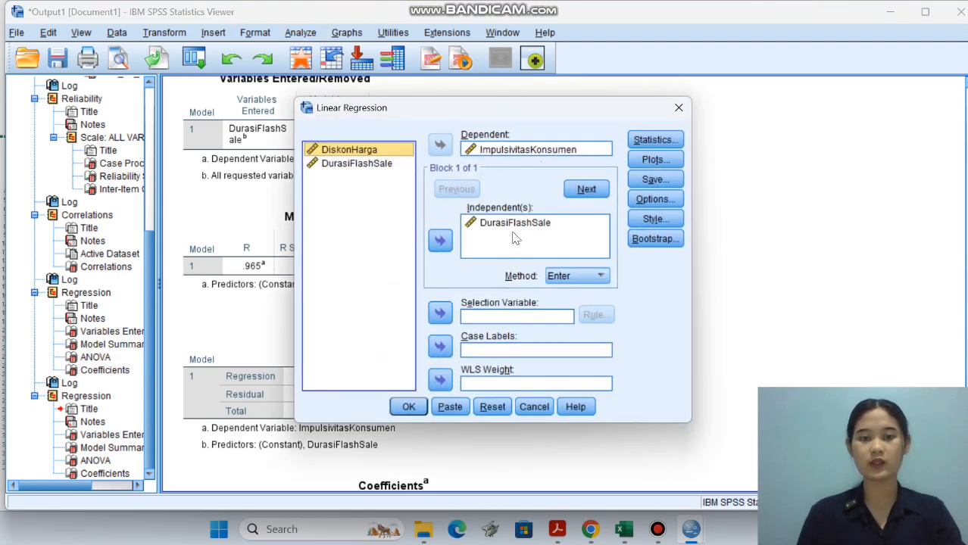
{"action": "left_click", "coordinate": [440, 242]}
{"action": "left_click", "coordinate": [409, 405]}
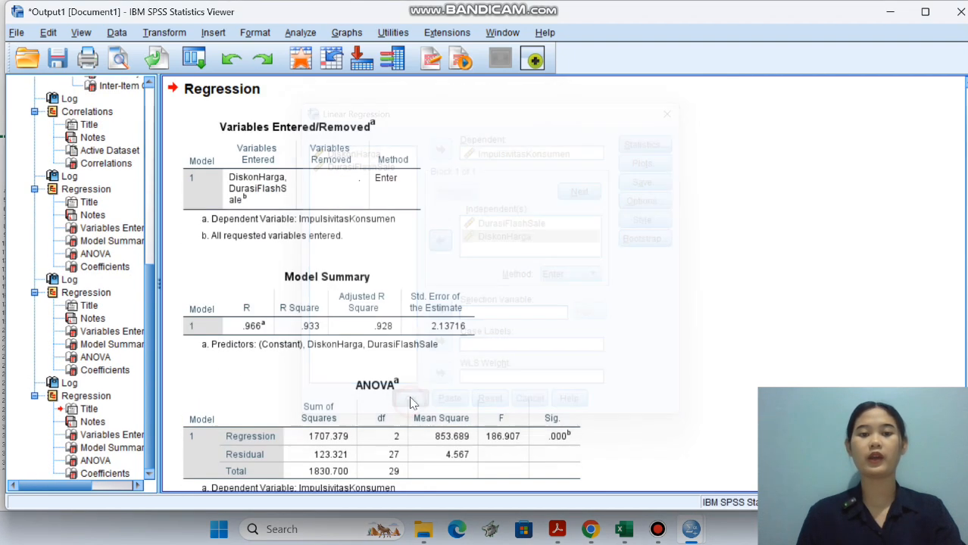
{"action": "scroll", "coordinate": [397, 278], "scroll_direction": "down", "scroll_amount": 3}
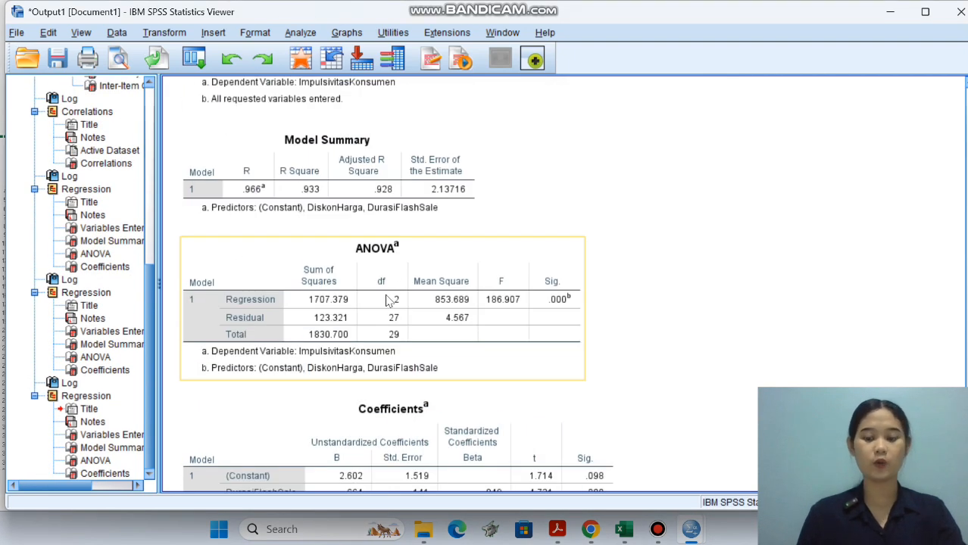
{"action": "scroll", "coordinate": [387, 301], "scroll_direction": "down", "scroll_amount": 2}
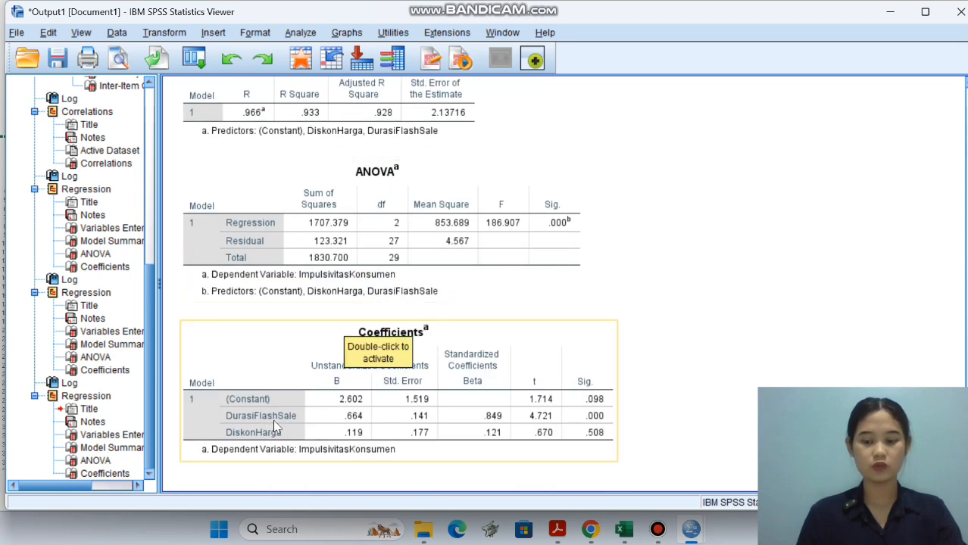
{"action": "scroll", "coordinate": [277, 415], "scroll_direction": "up", "scroll_amount": 6}
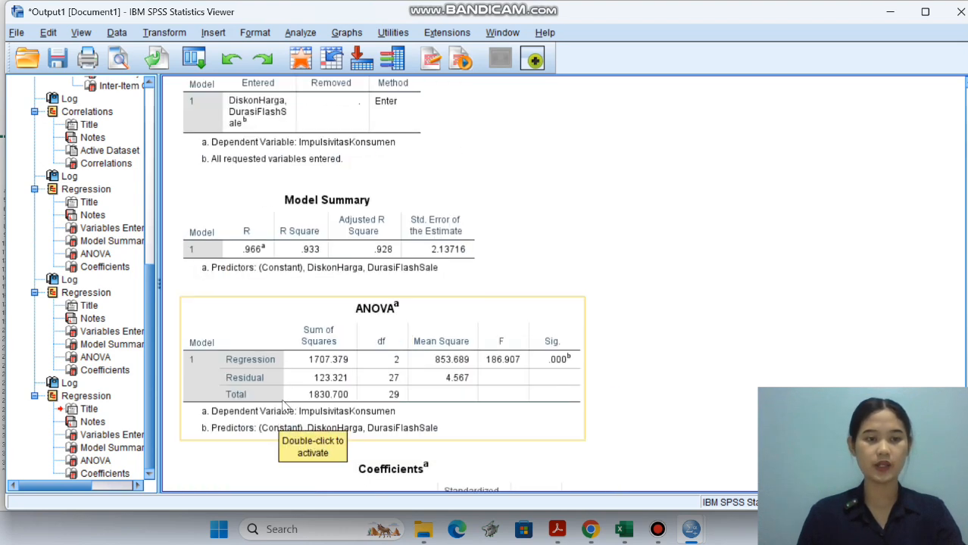
{"action": "scroll", "coordinate": [290, 292], "scroll_direction": "down", "scroll_amount": 6}
{"action": "scroll", "coordinate": [294, 272], "scroll_direction": "up", "scroll_amount": 20}
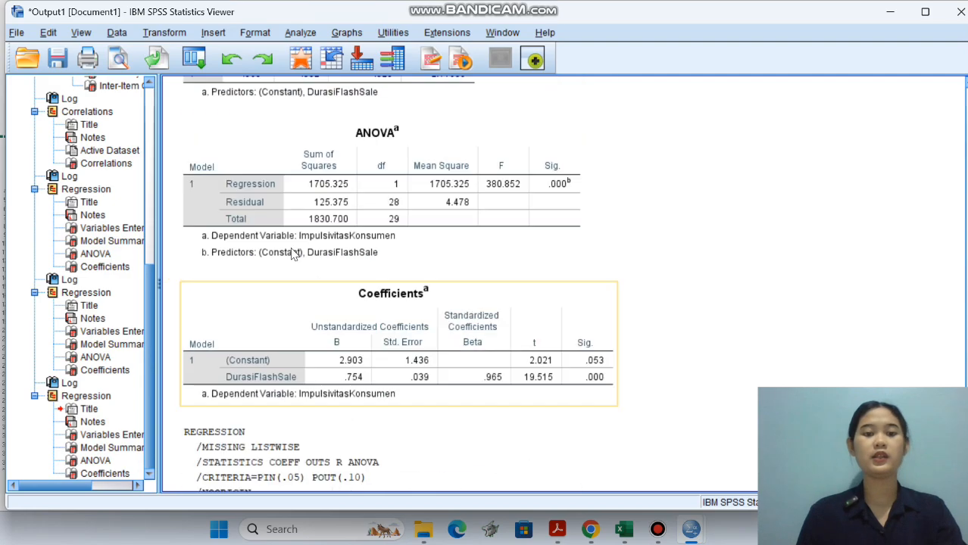
Open the output export settings from the Frequencies heading and set the export to include all objects.
{"action": "scroll", "coordinate": [294, 250], "scroll_direction": "up", "scroll_amount": 20}
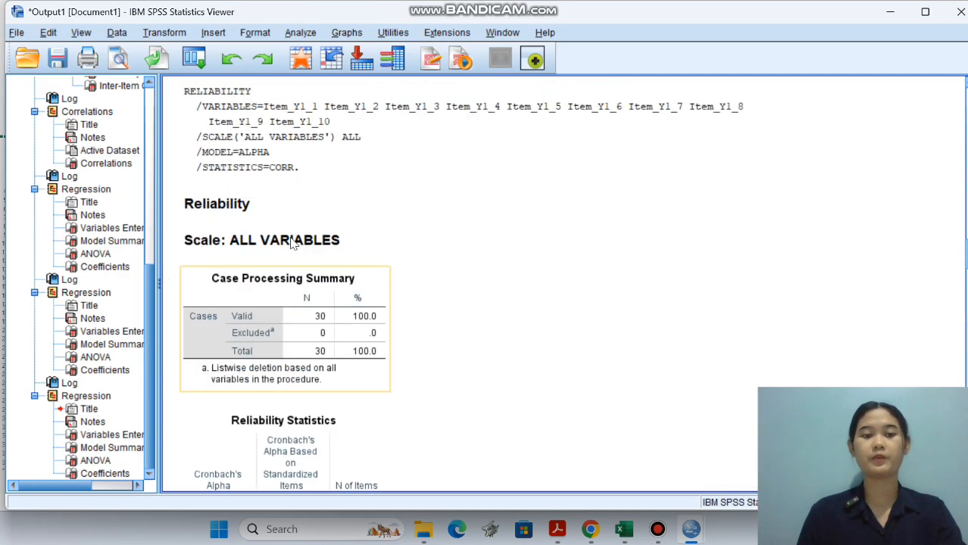
{"action": "scroll", "coordinate": [294, 231], "scroll_direction": "up", "scroll_amount": 15}
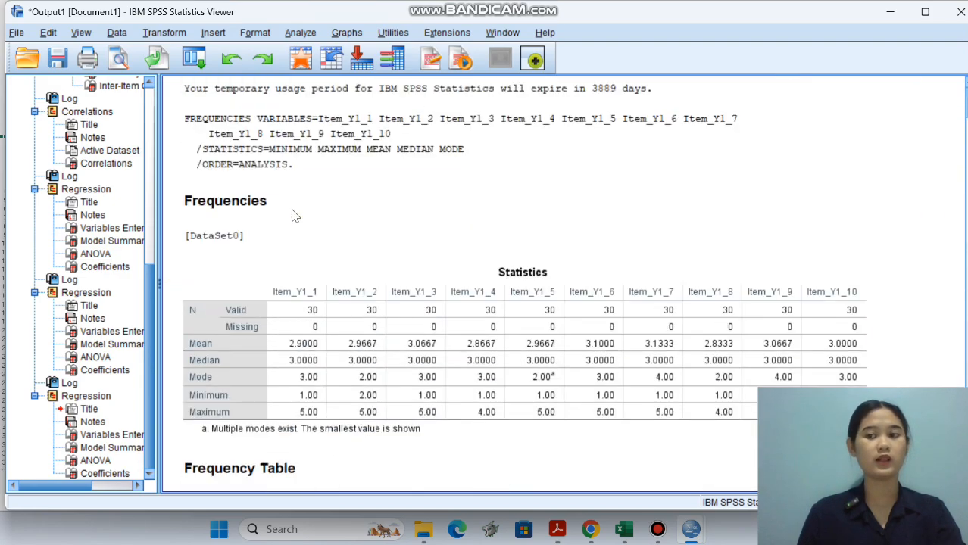
{"action": "right_click", "coordinate": [264, 214]}
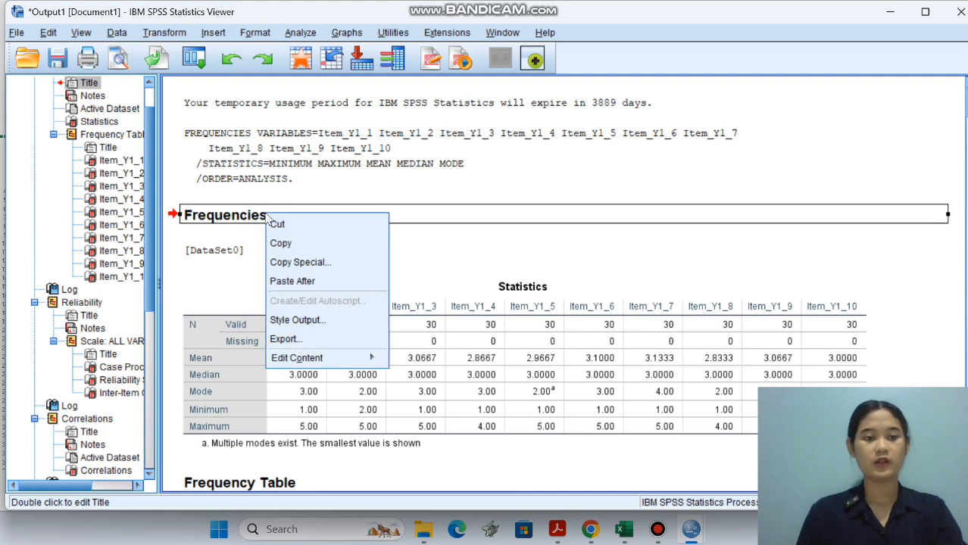
{"action": "left_click", "coordinate": [288, 338]}
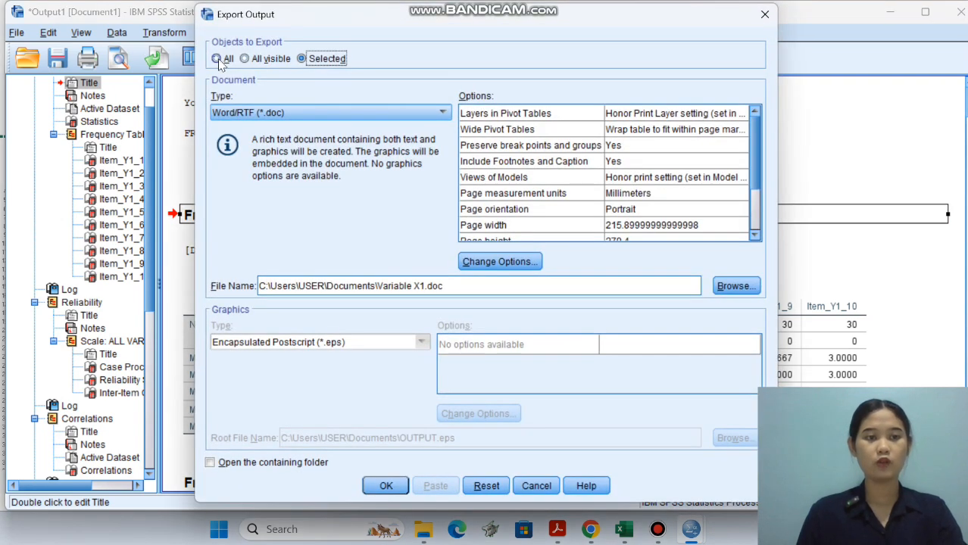
{"action": "left_click", "coordinate": [217, 59]}
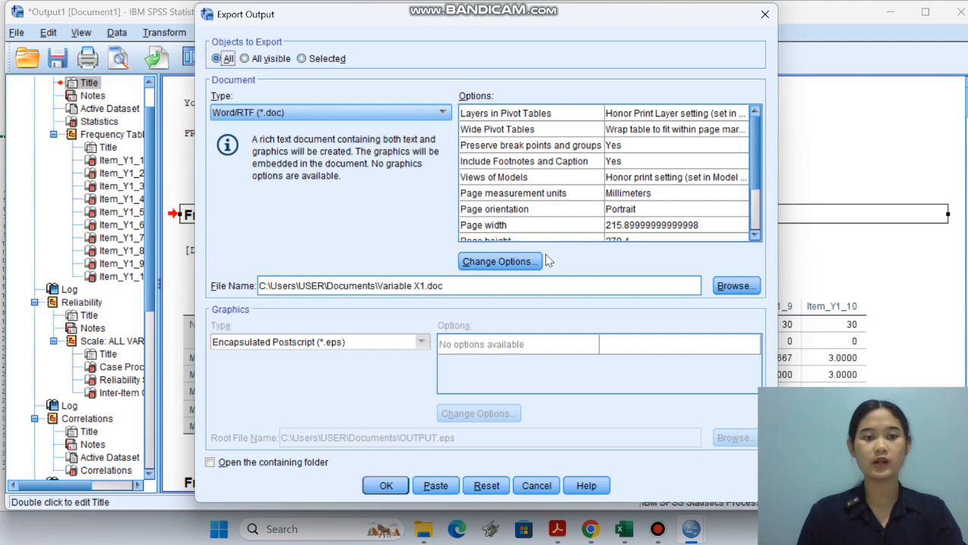
Name the export file Variable Y in the Documents folder and export the output as a Word/RTF document.
{"action": "left_click", "coordinate": [727, 287]}
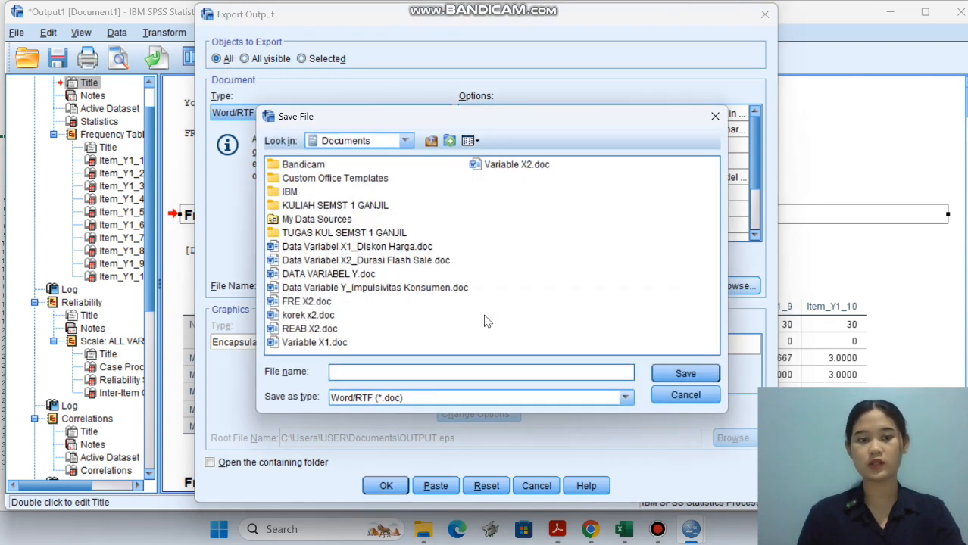
{"action": "type", "text": "Va"}
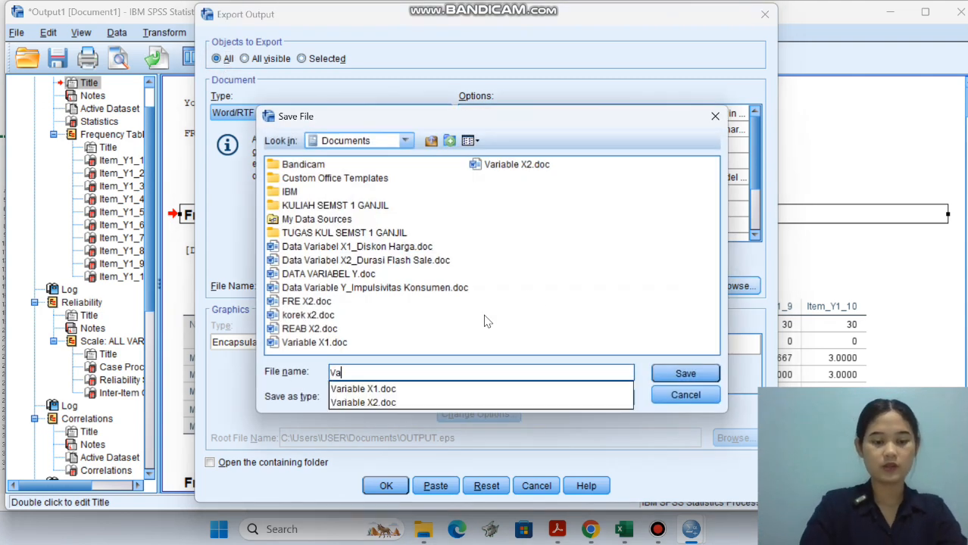
{"action": "type", "text": "rib"}
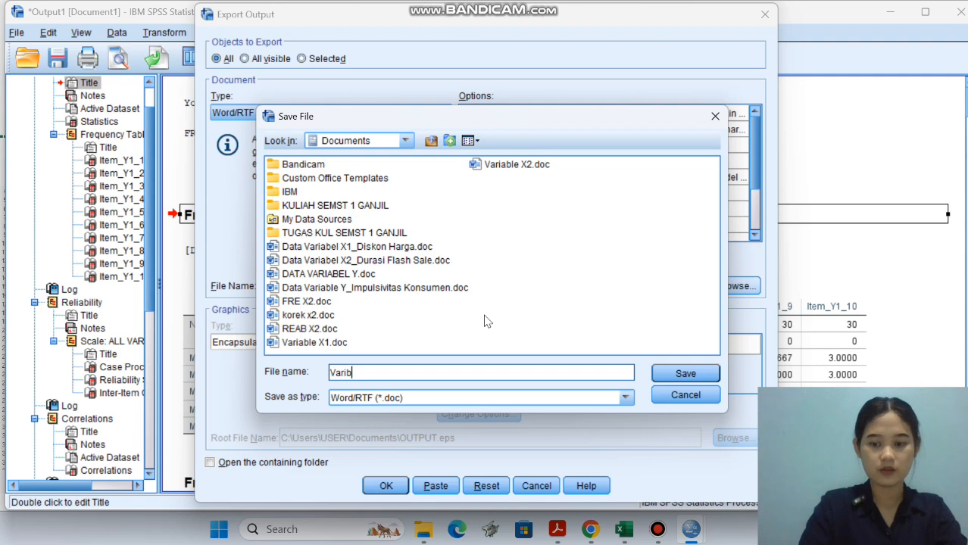
{"action": "key", "text": "BackSpace"}
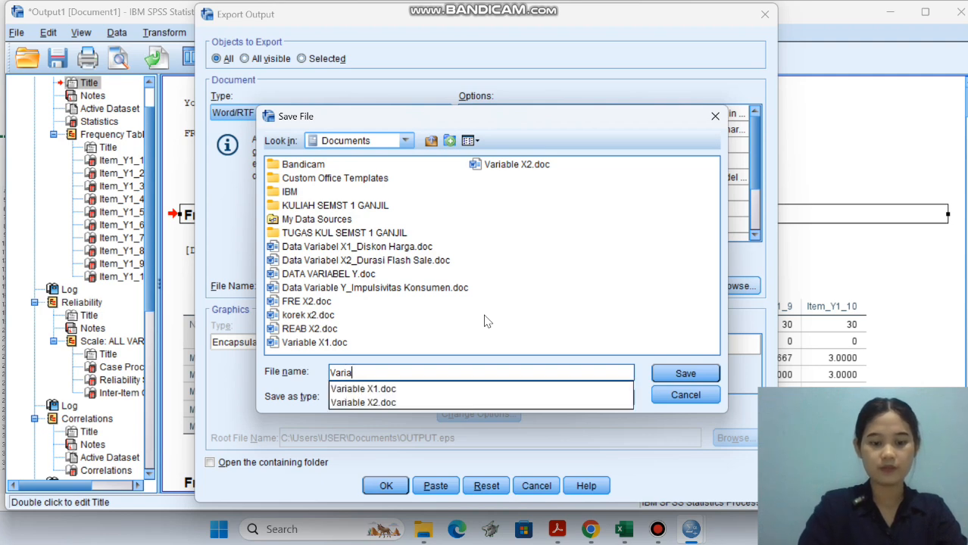
{"action": "type", "text": "able Y"}
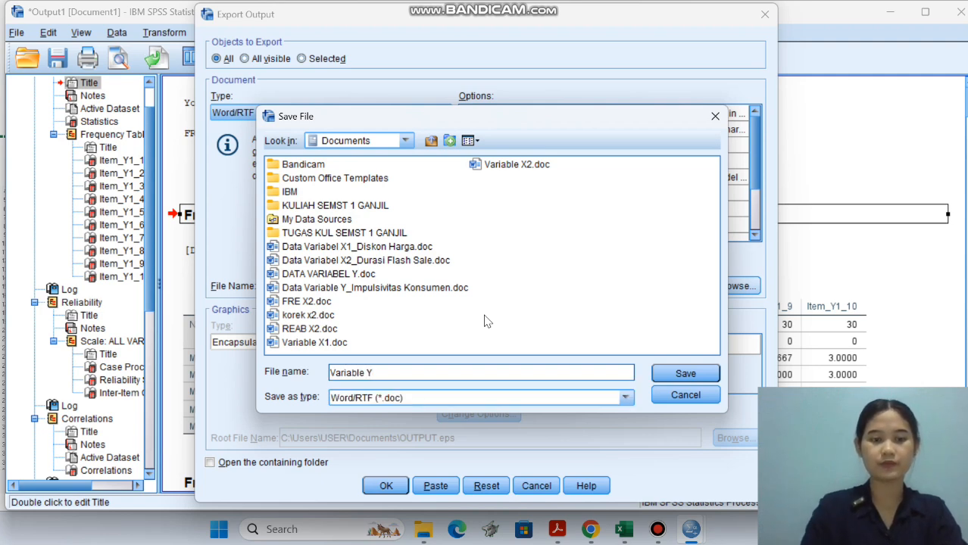
{"action": "left_click", "coordinate": [685, 374]}
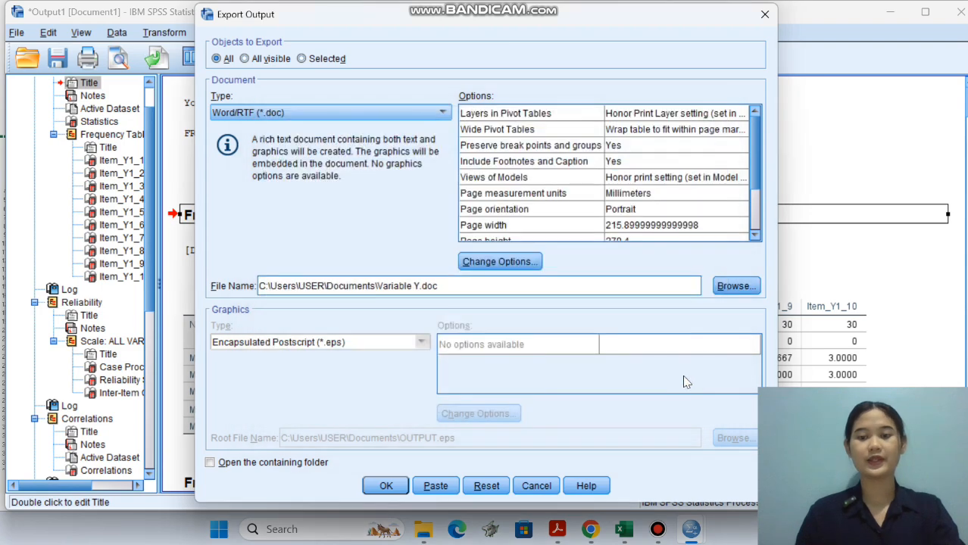
{"action": "left_click", "coordinate": [386, 486]}
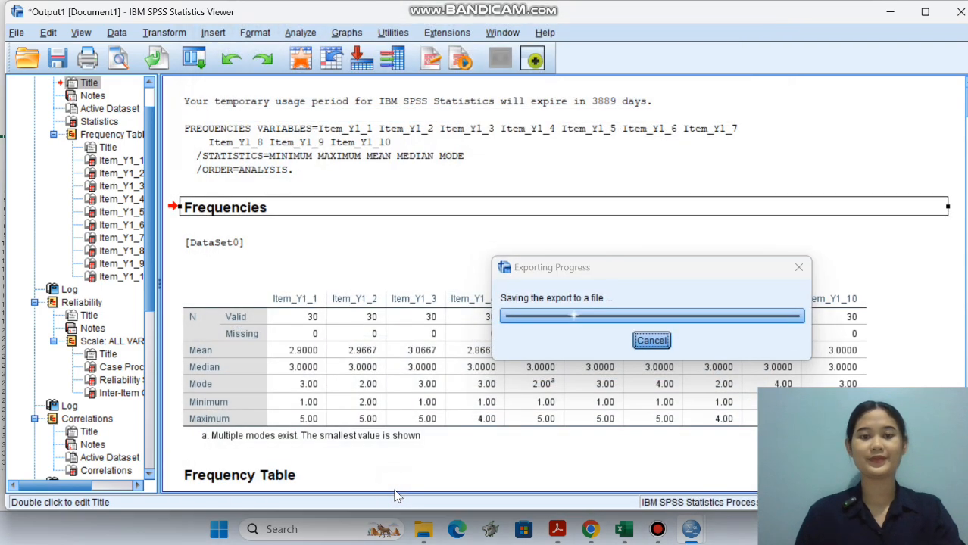